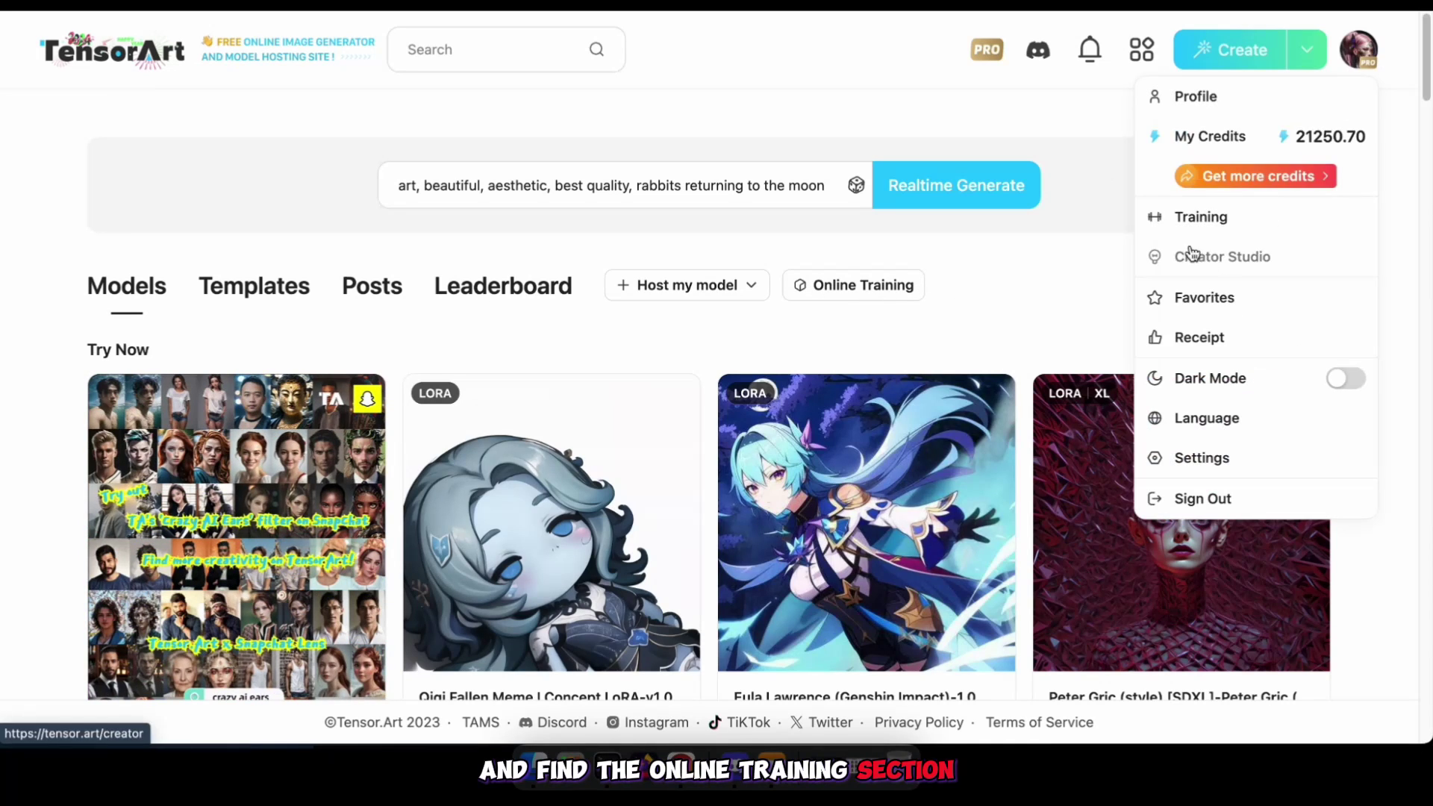
# Upload the 30 TensorArtNewYear sample PNGs as the online training dataset.
pyautogui.click(840, 285)
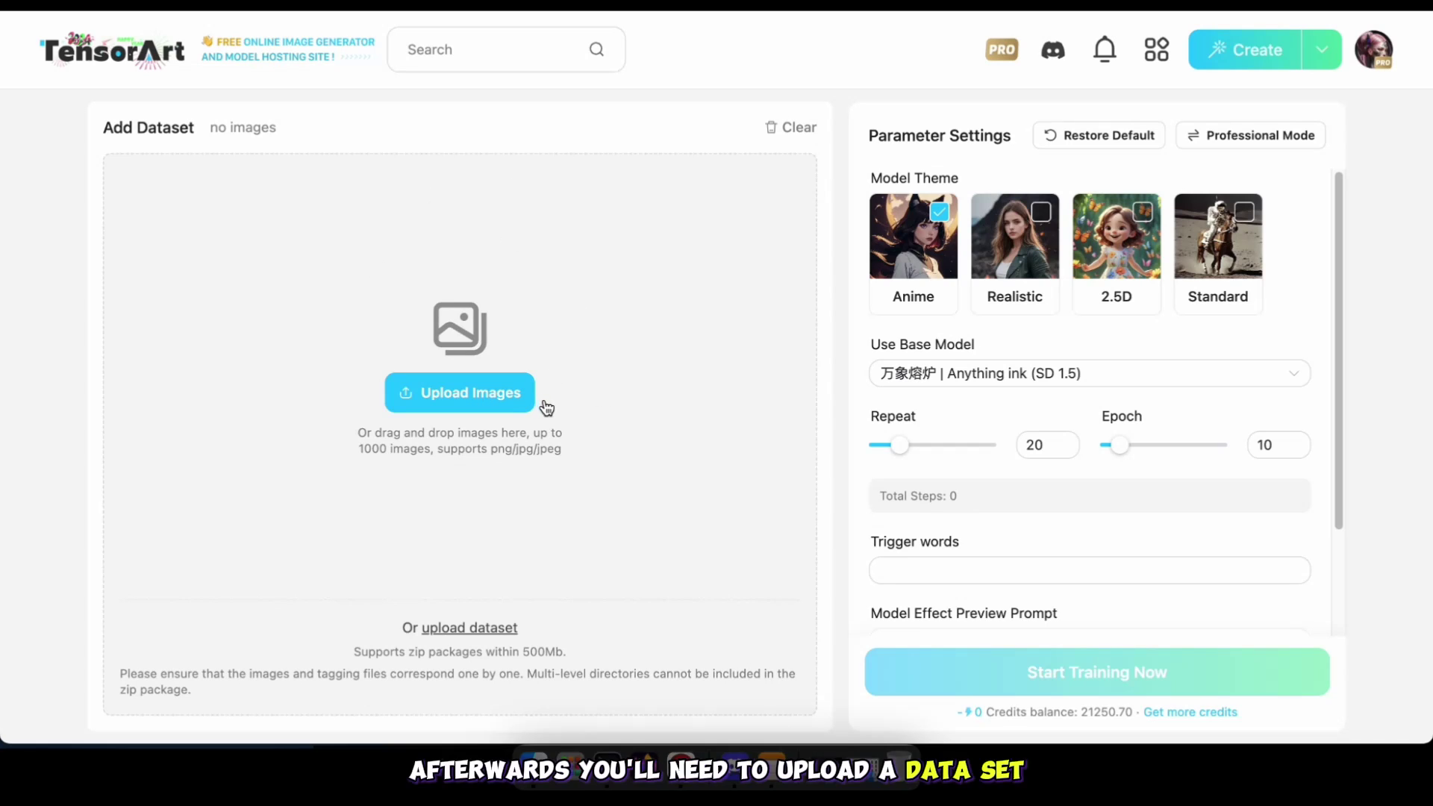
pyautogui.click(526, 741)
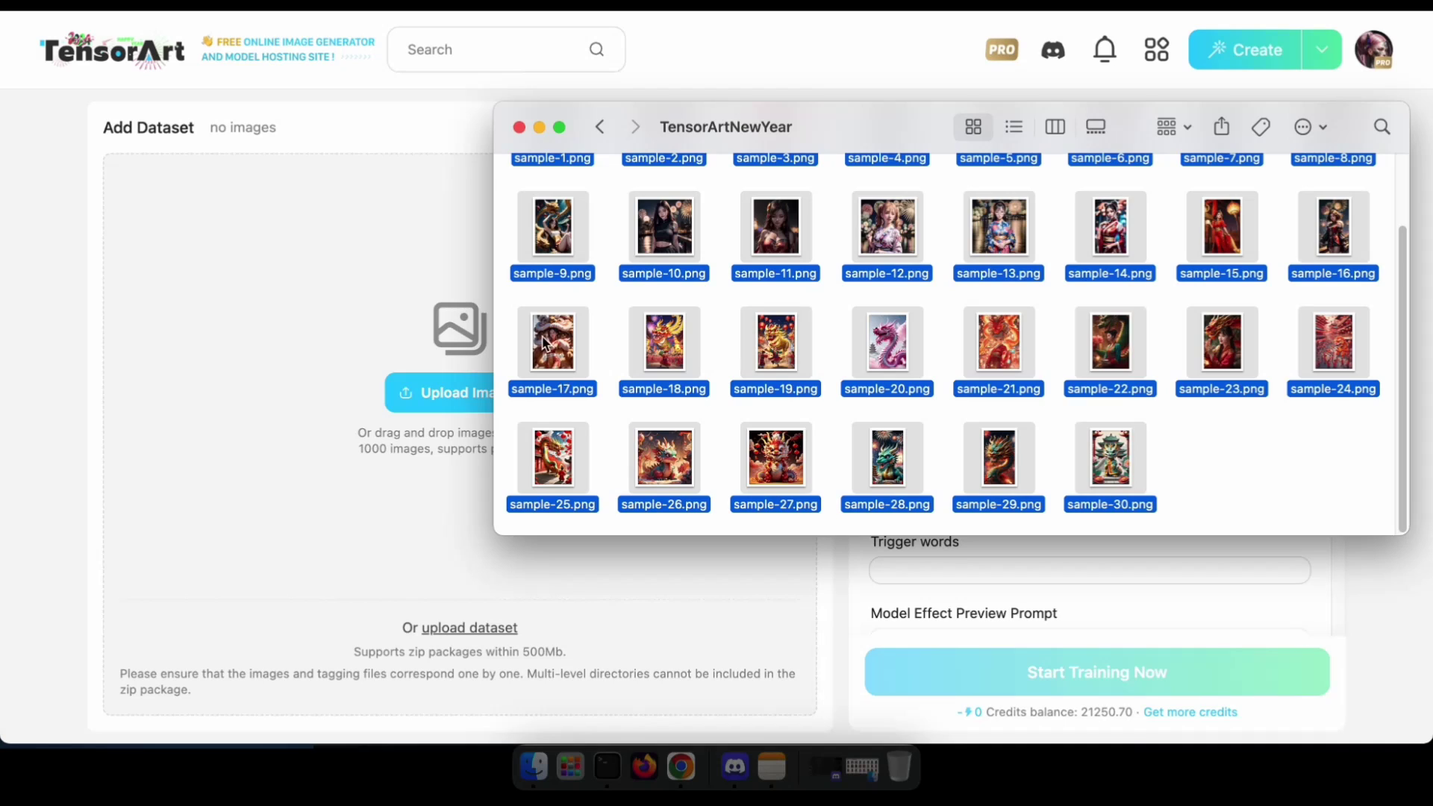
pyautogui.moveTo(546, 343); pyautogui.dragTo(271, 332)
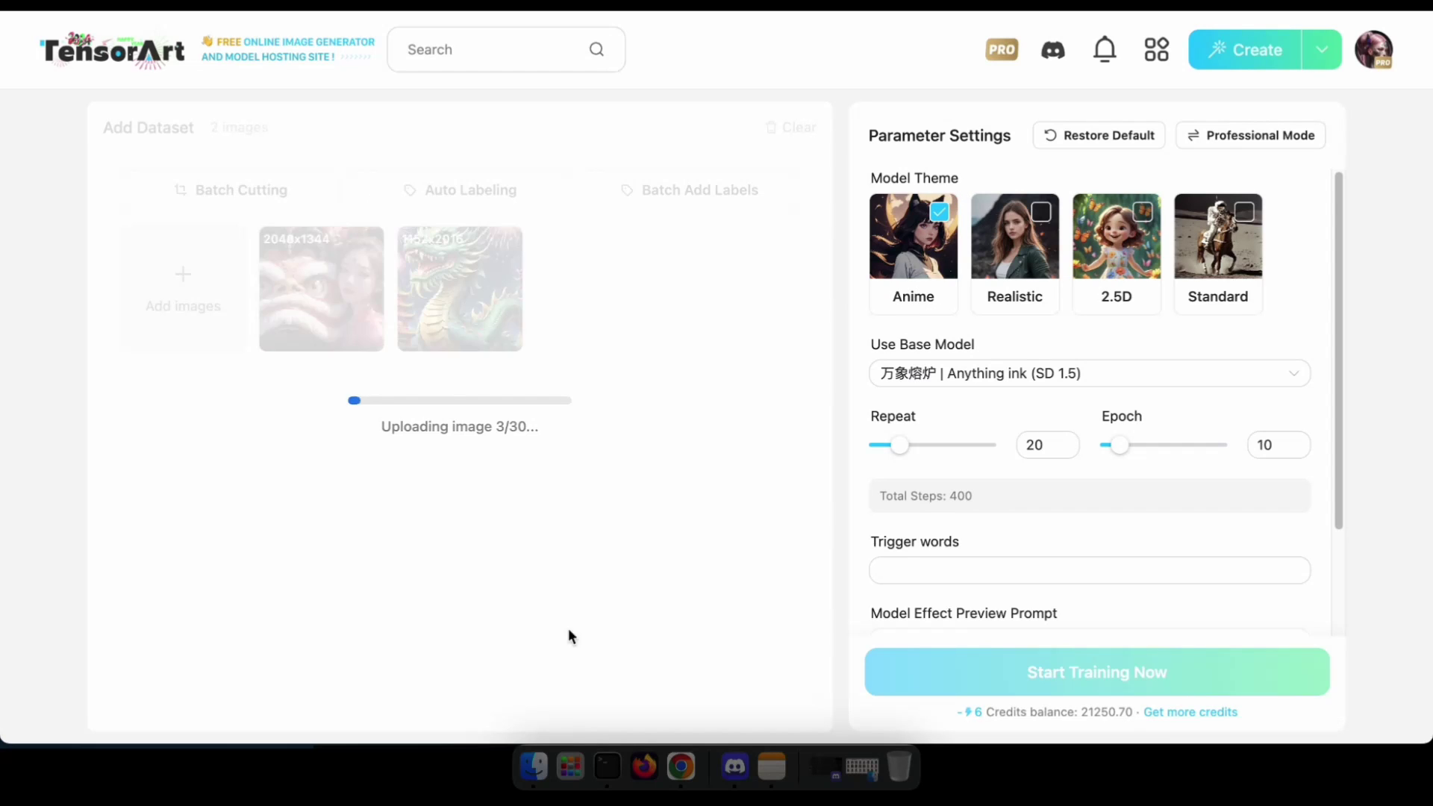
# Choose the 2.5D theme with DreamShaper (SD 1.5) as the base model, after checking Anime.
pyautogui.click(1111, 220)
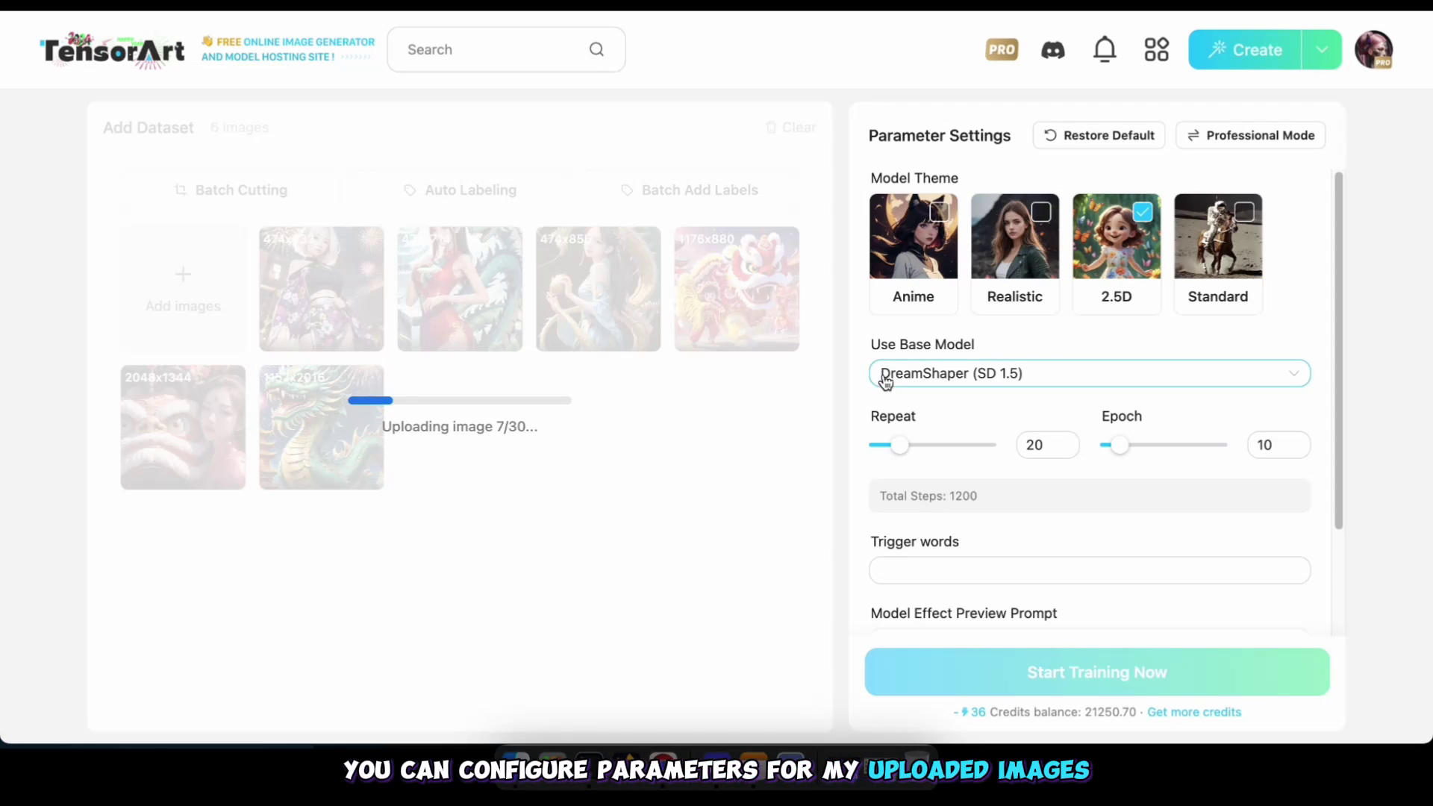
pyautogui.click(974, 376)
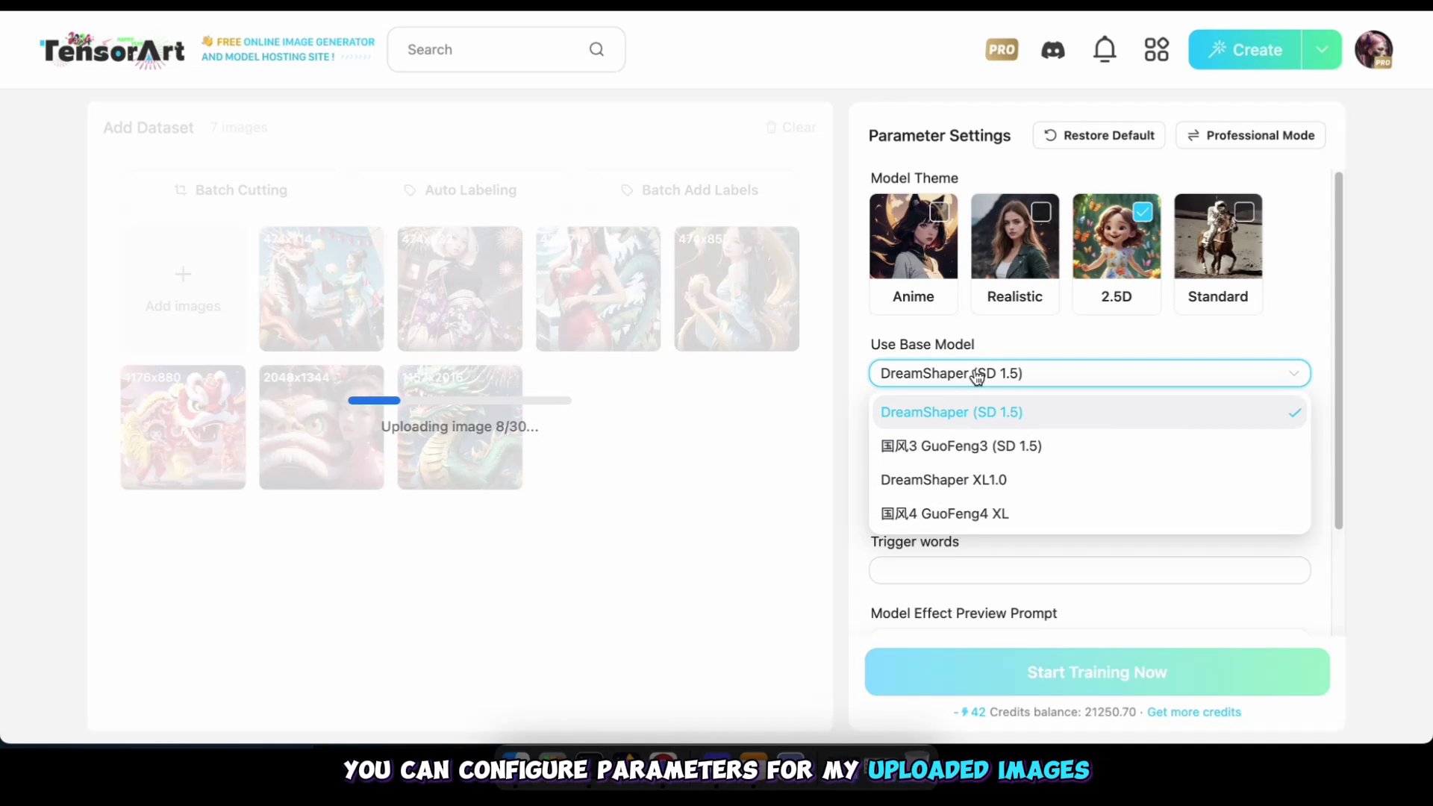
pyautogui.click(974, 376)
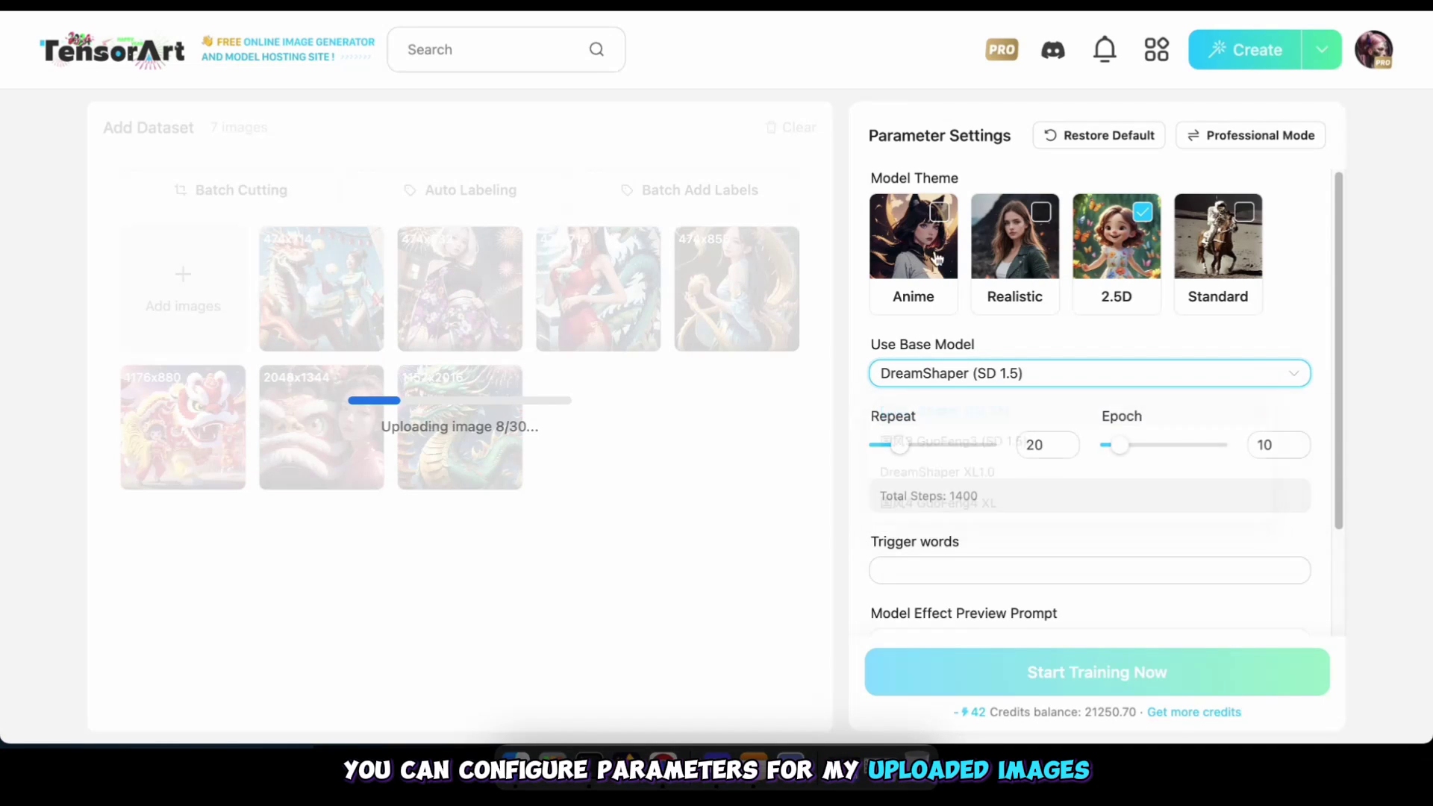
pyautogui.click(924, 378)
pyautogui.click(1120, 252)
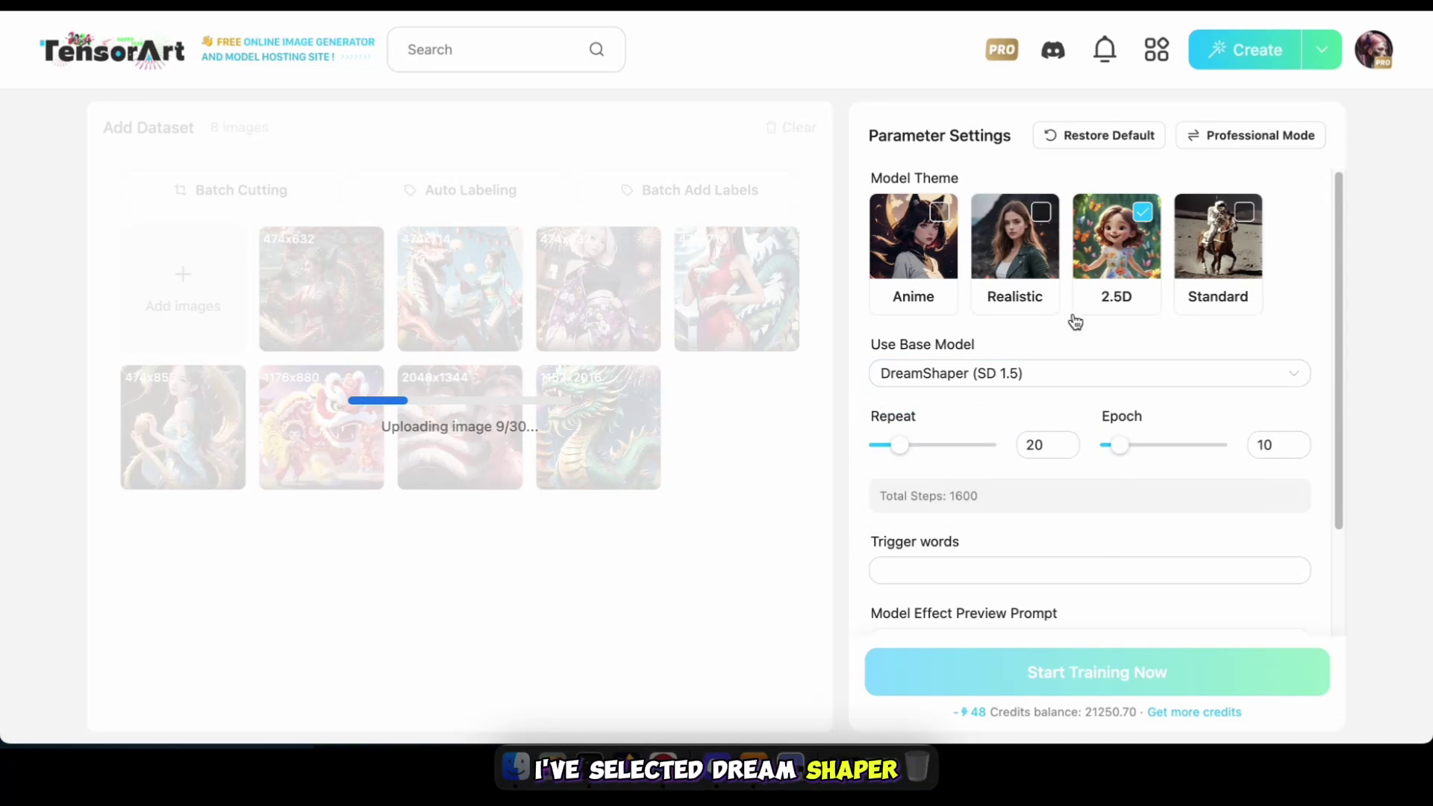
# Set trigger word 'lunar' and preview prompt '1girl, dragon, fire works'.
pyautogui.click(1008, 569)
pyautogui.scroll(-1, 1007, 570)
pyautogui.write('lunar')
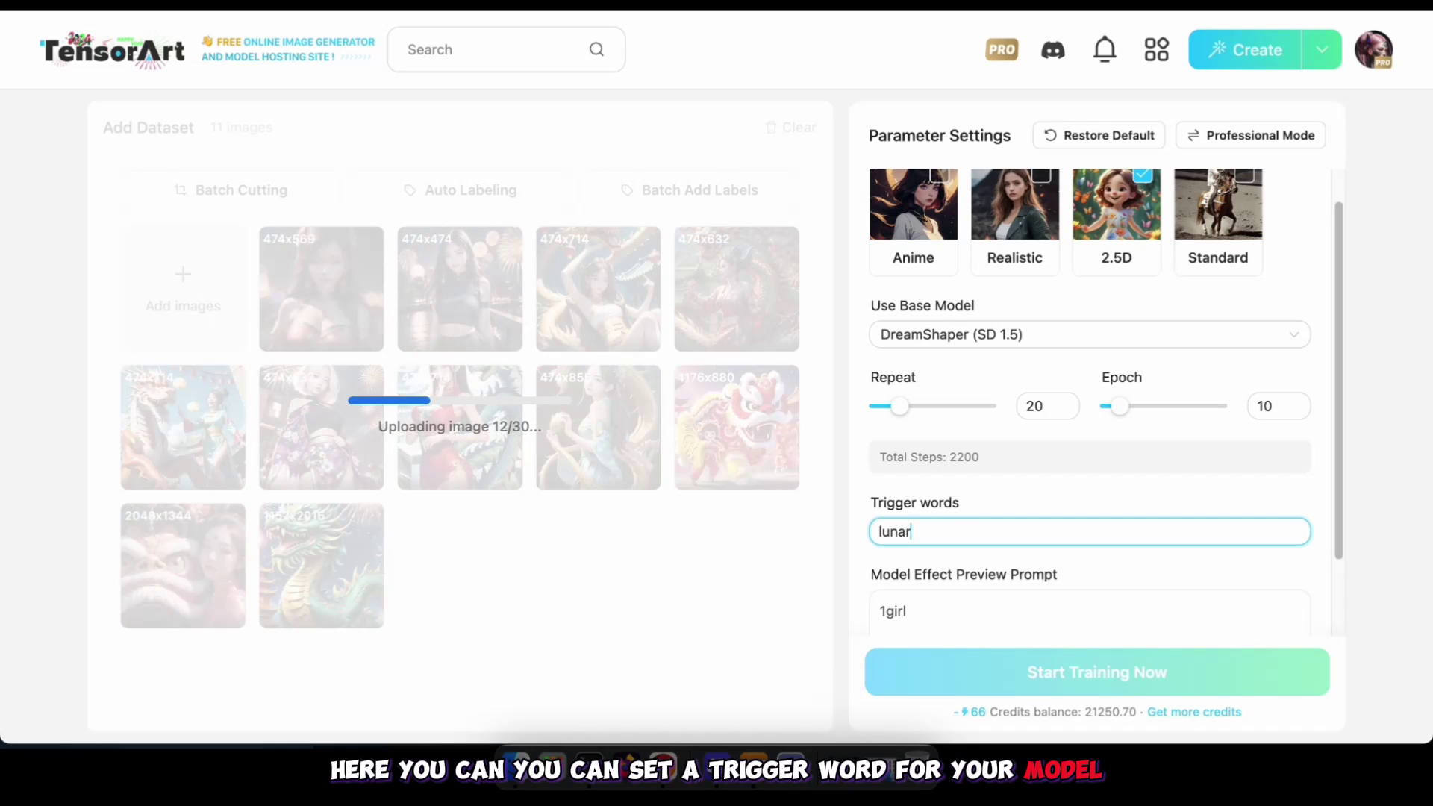
pyautogui.scroll(-2, 983, 559)
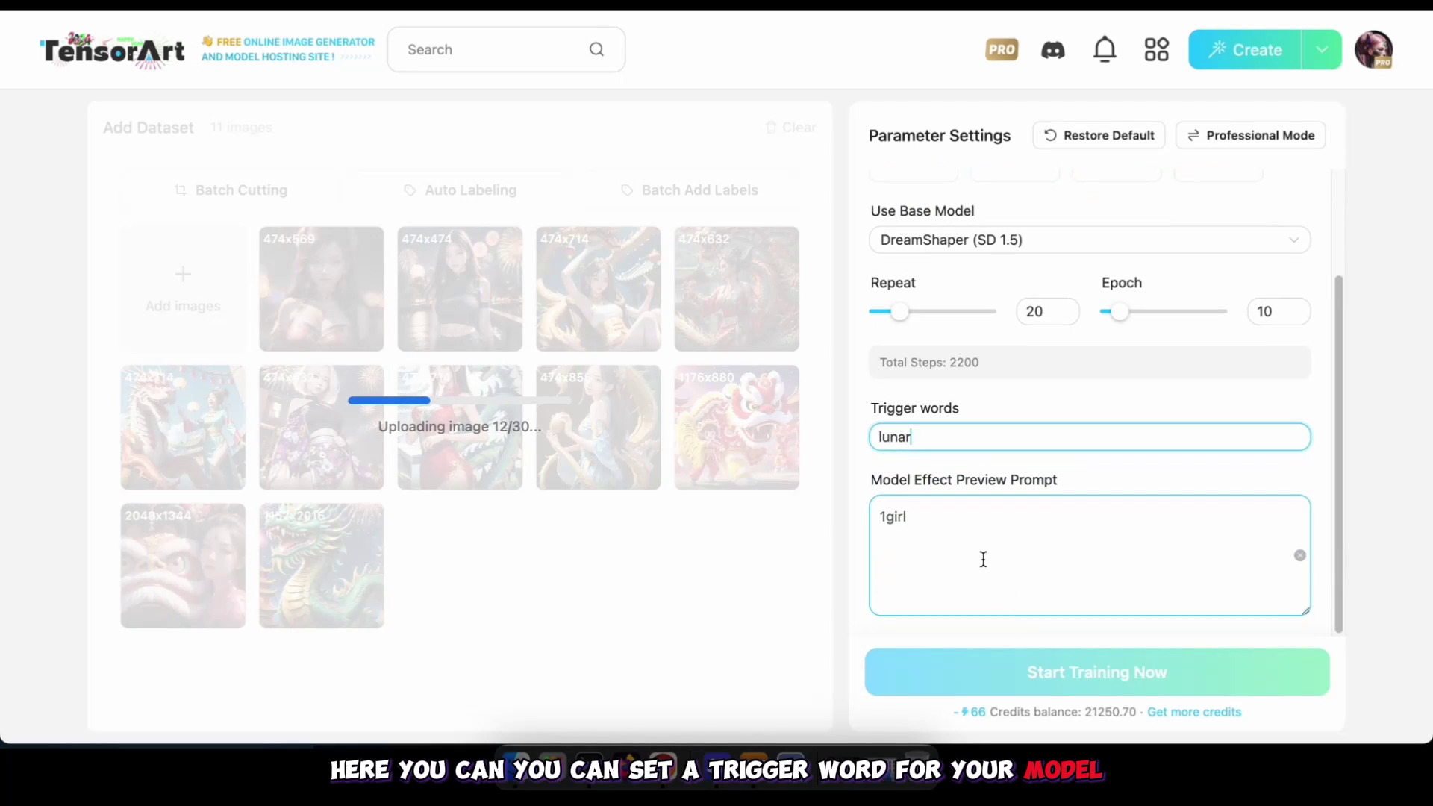
pyautogui.click(943, 511)
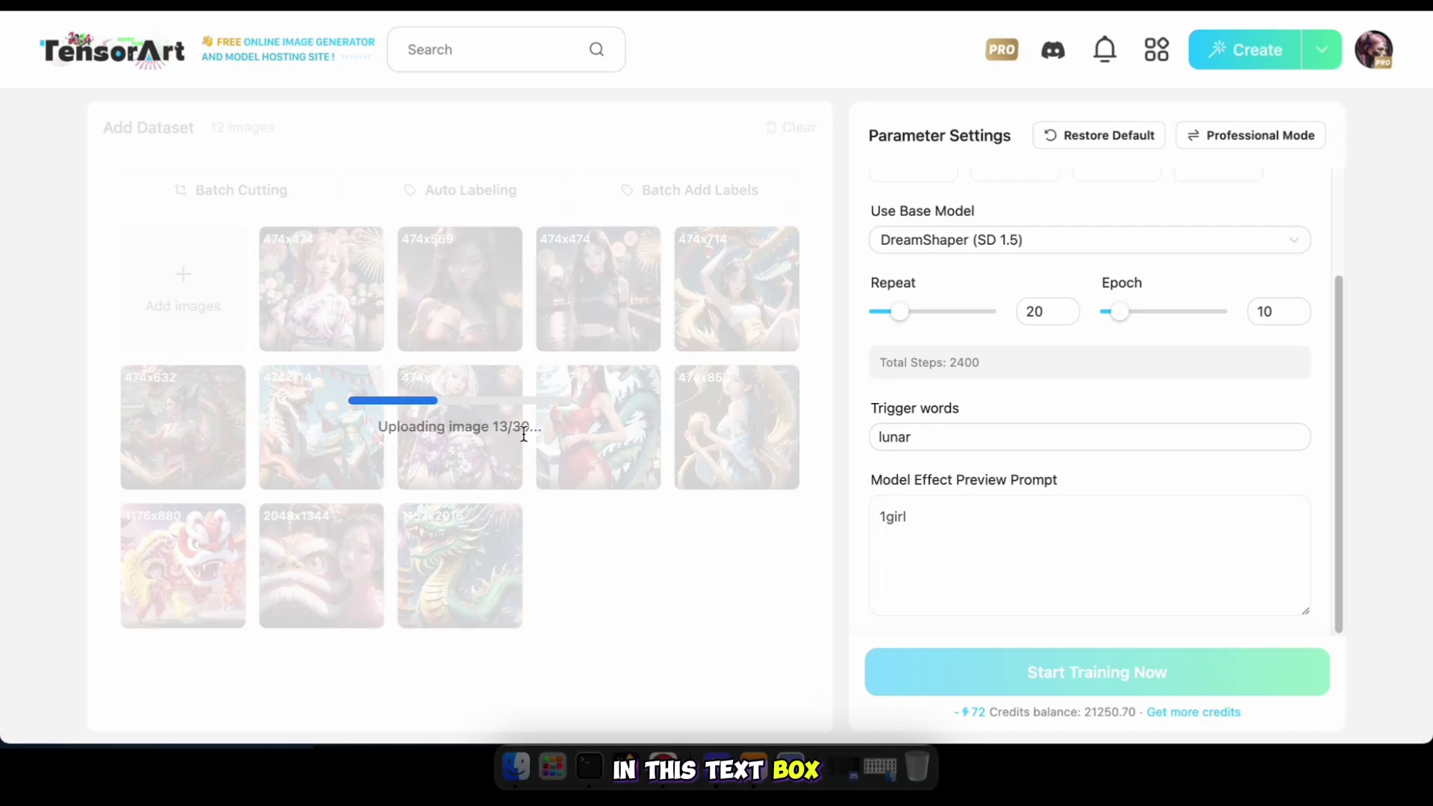
pyautogui.write(', d')
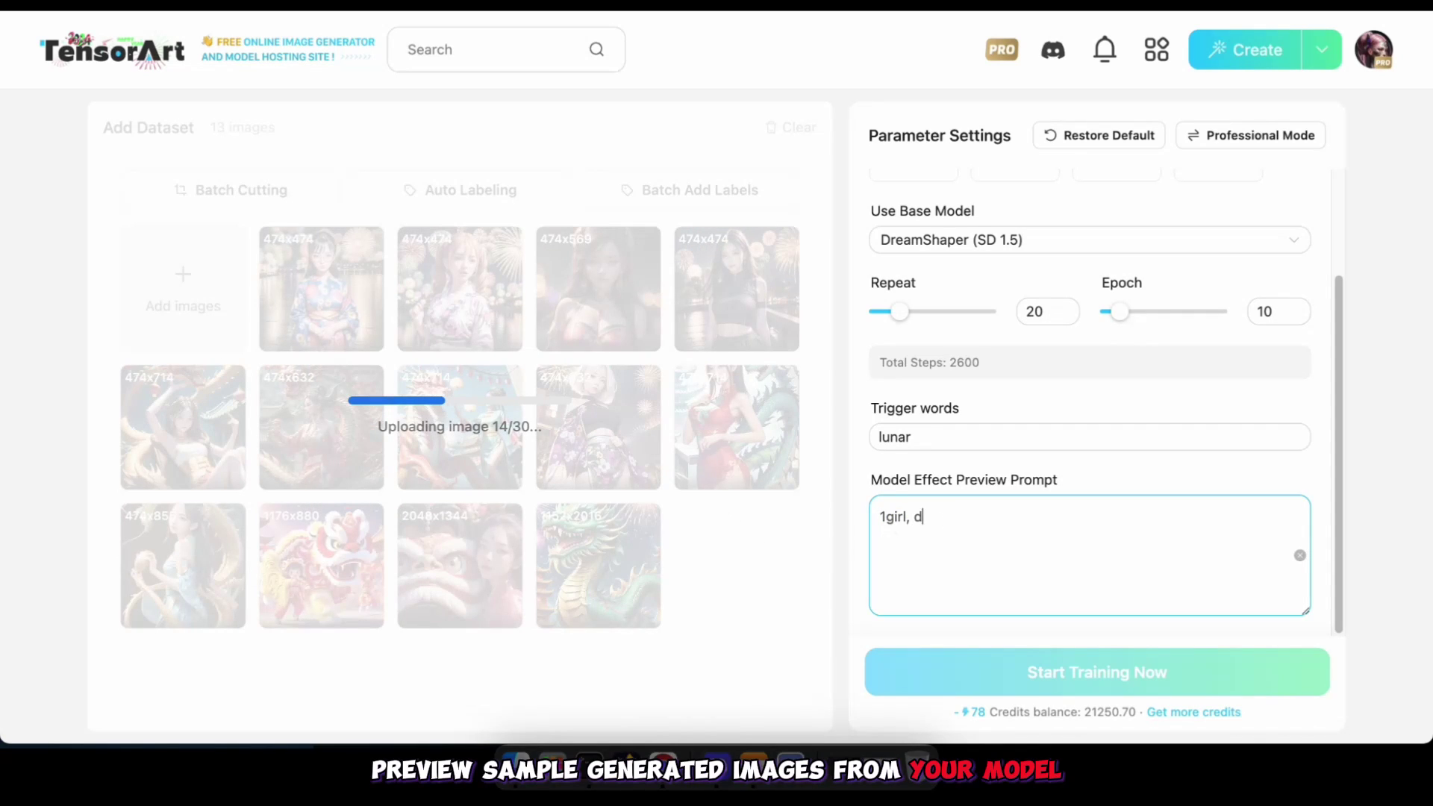
pyautogui.write('ragon, fire works')
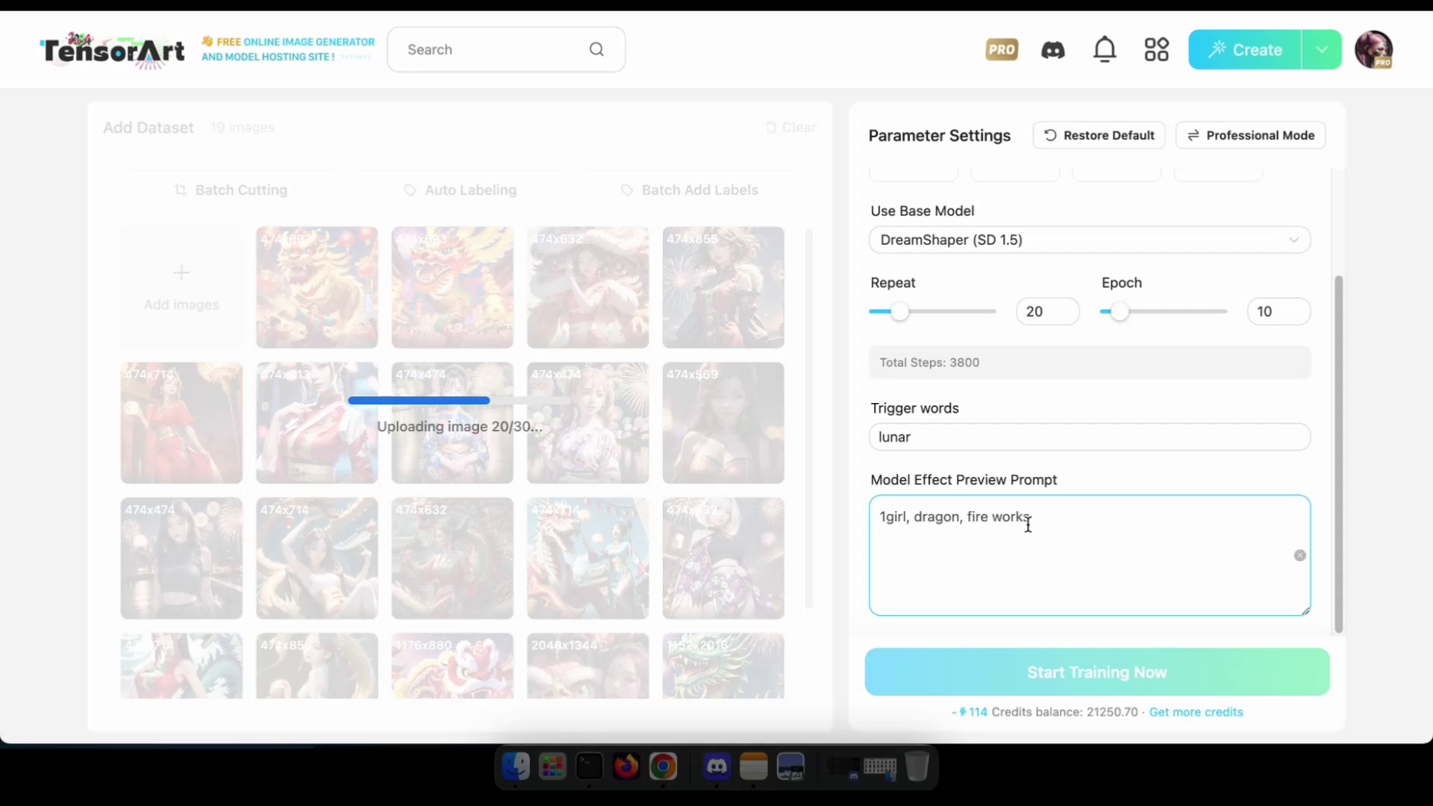
pyautogui.click(930, 490)
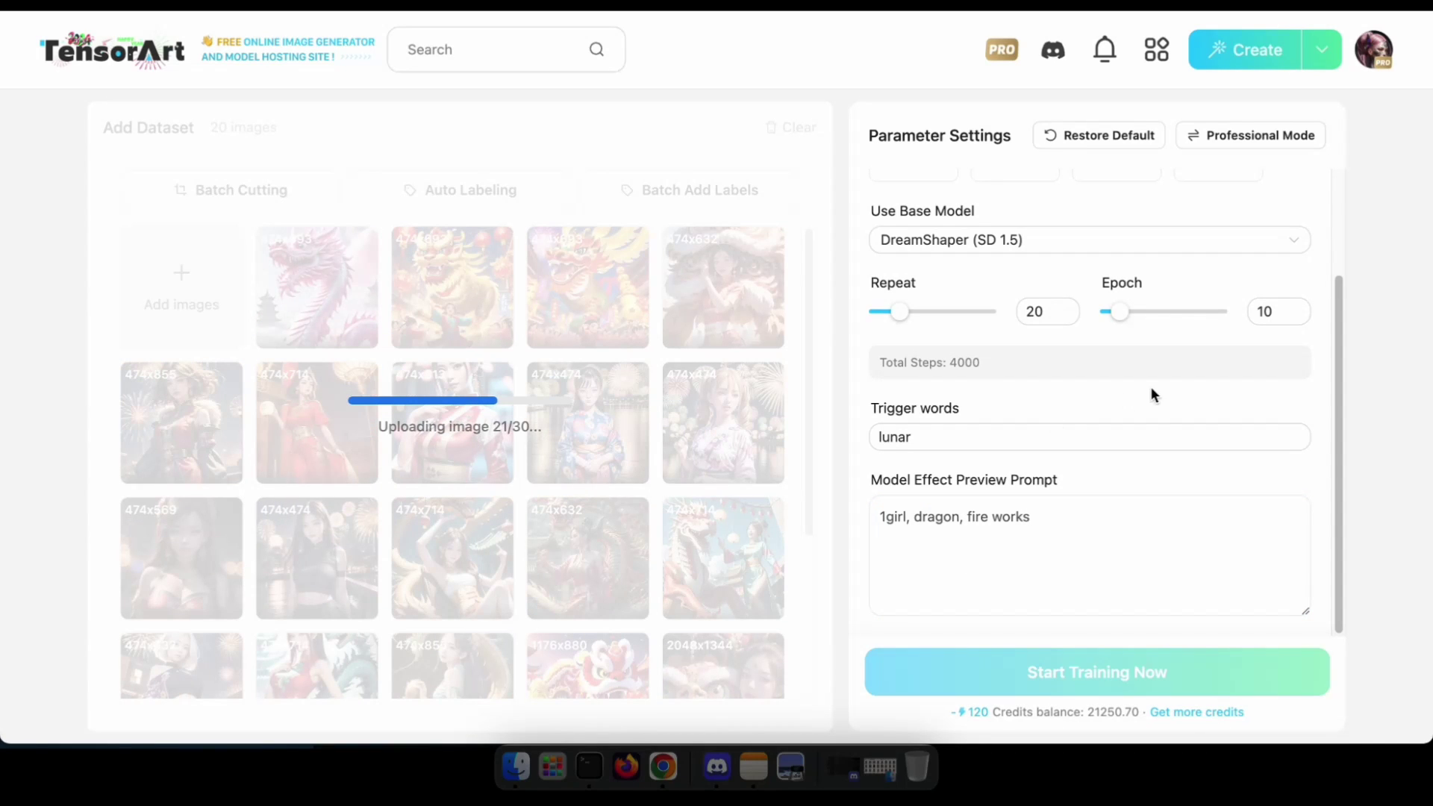
pyautogui.click(1164, 432)
pyautogui.scroll(2, 1164, 495)
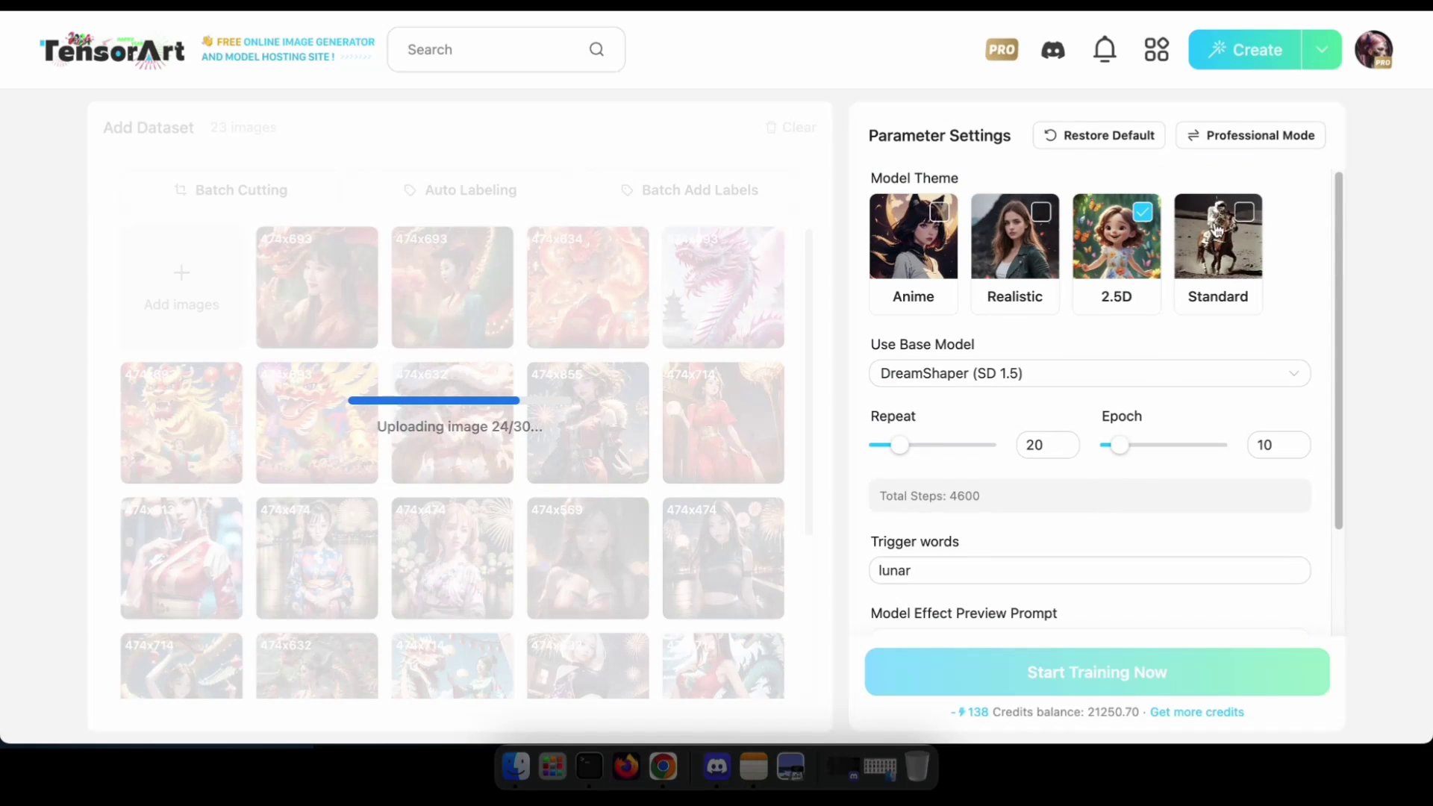
# Switch to Professional Mode to show the advanced parameter settings.
pyautogui.click(1267, 139)
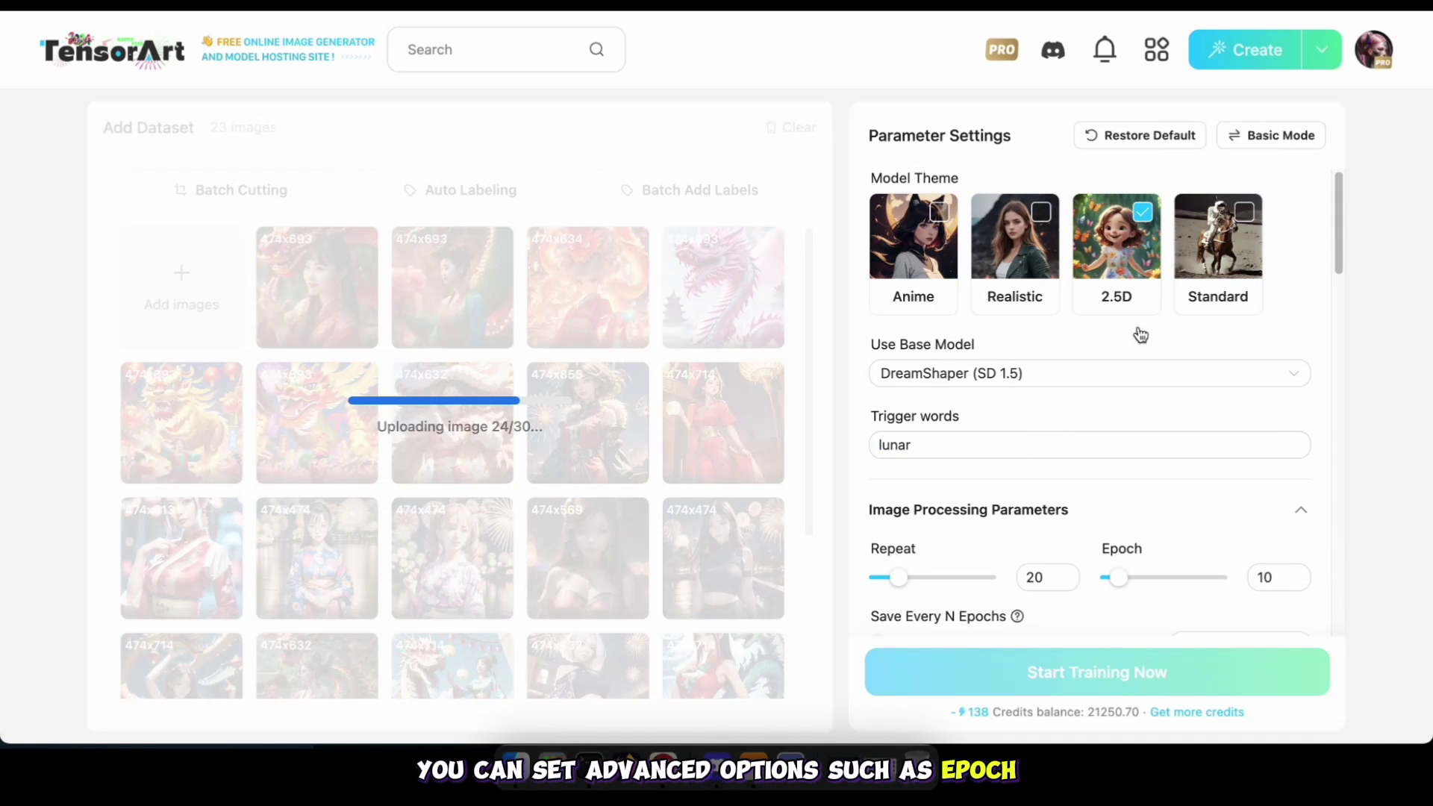
pyautogui.scroll(-4, 1031, 406)
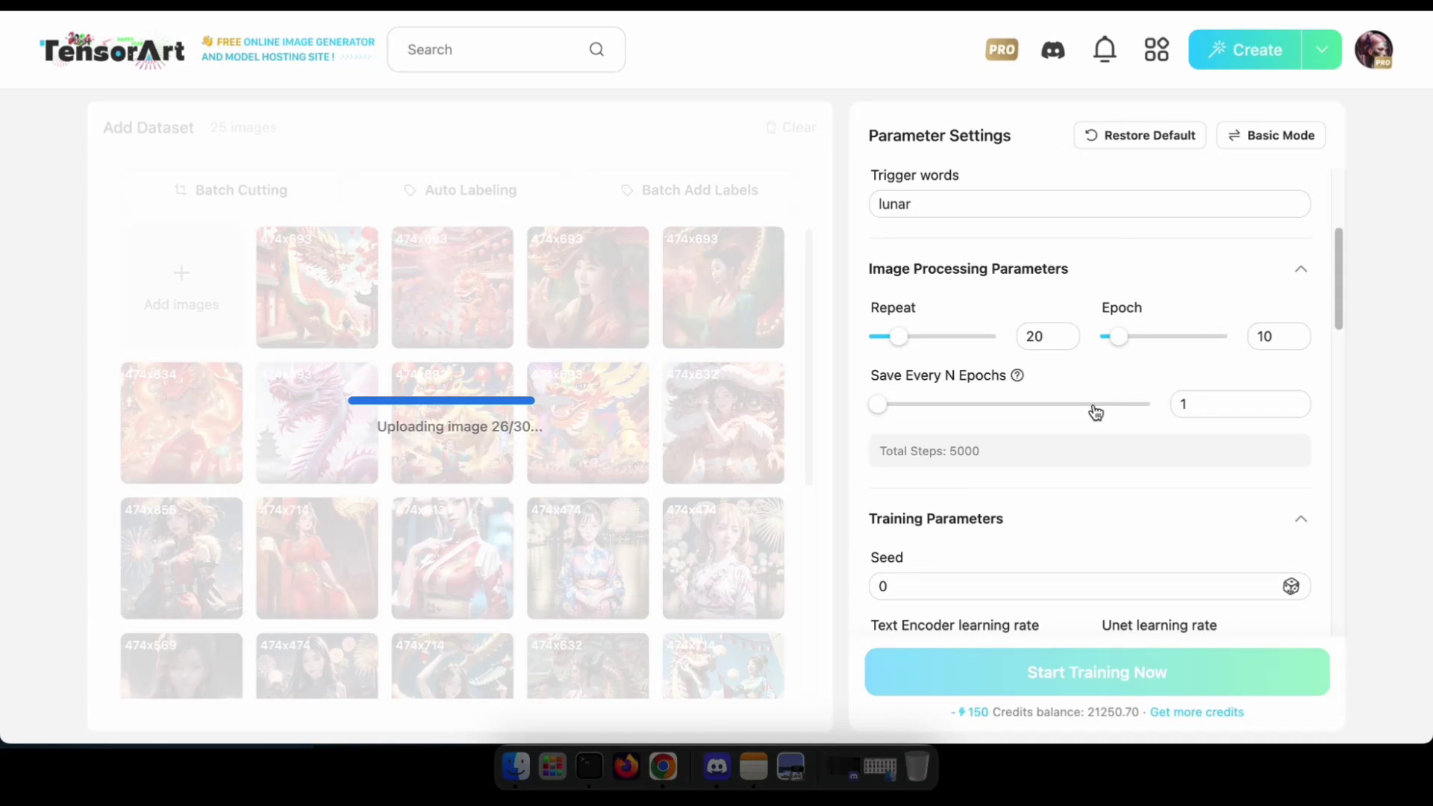
pyautogui.scroll(-1, 1086, 408)
pyautogui.scroll(-1, 872, 543)
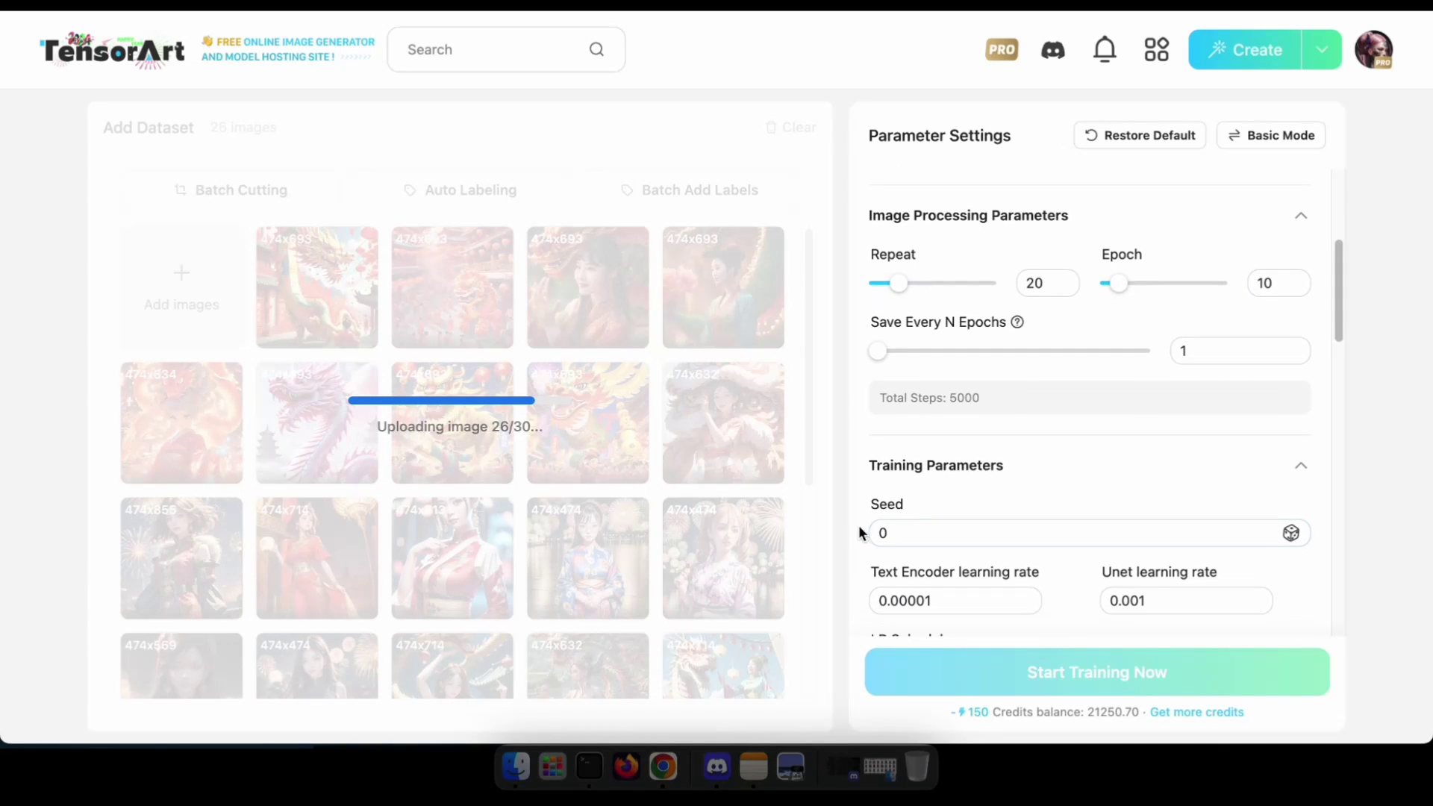
pyautogui.scroll(-3, 924, 430)
pyautogui.scroll(-4, 1004, 493)
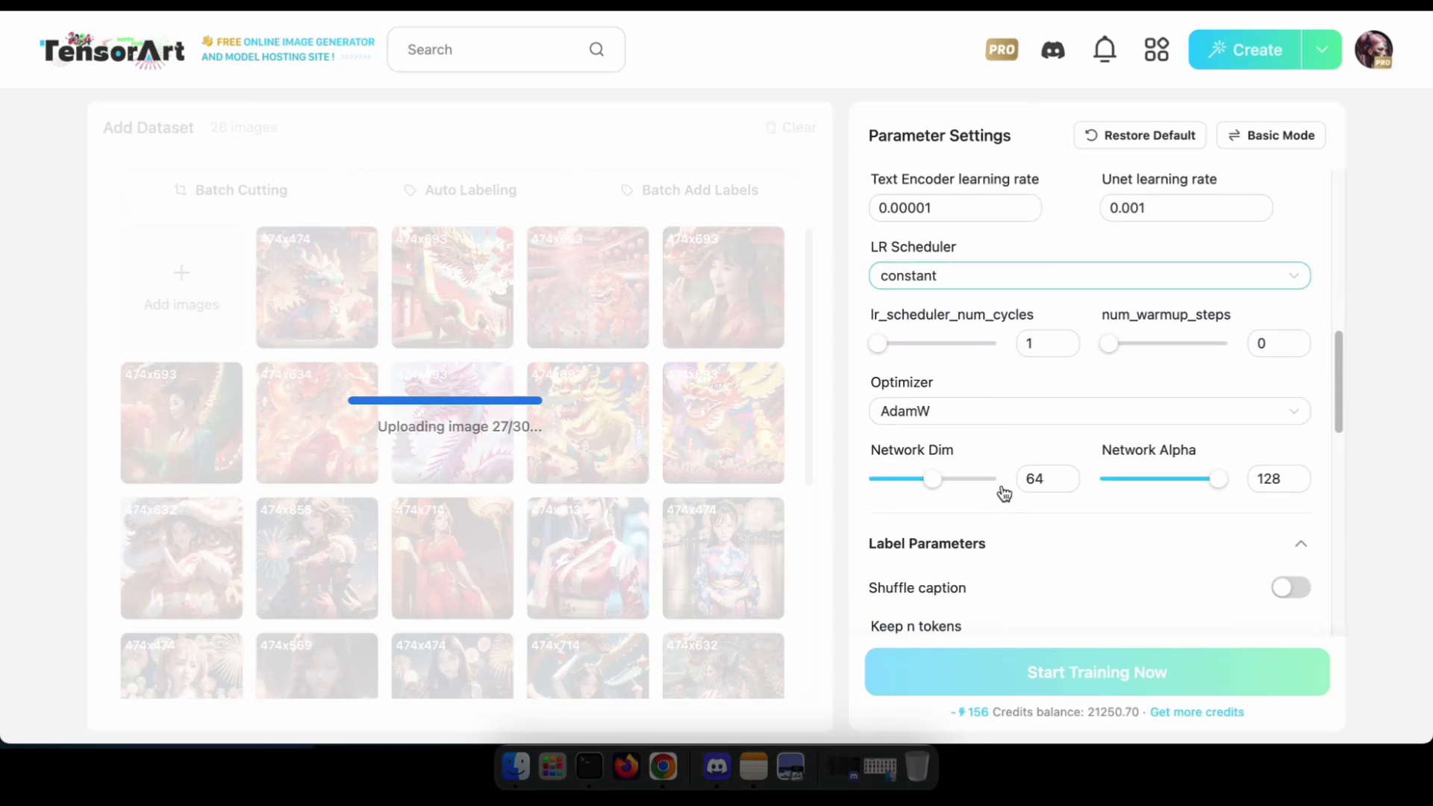
pyautogui.scroll(-1, 1131, 493)
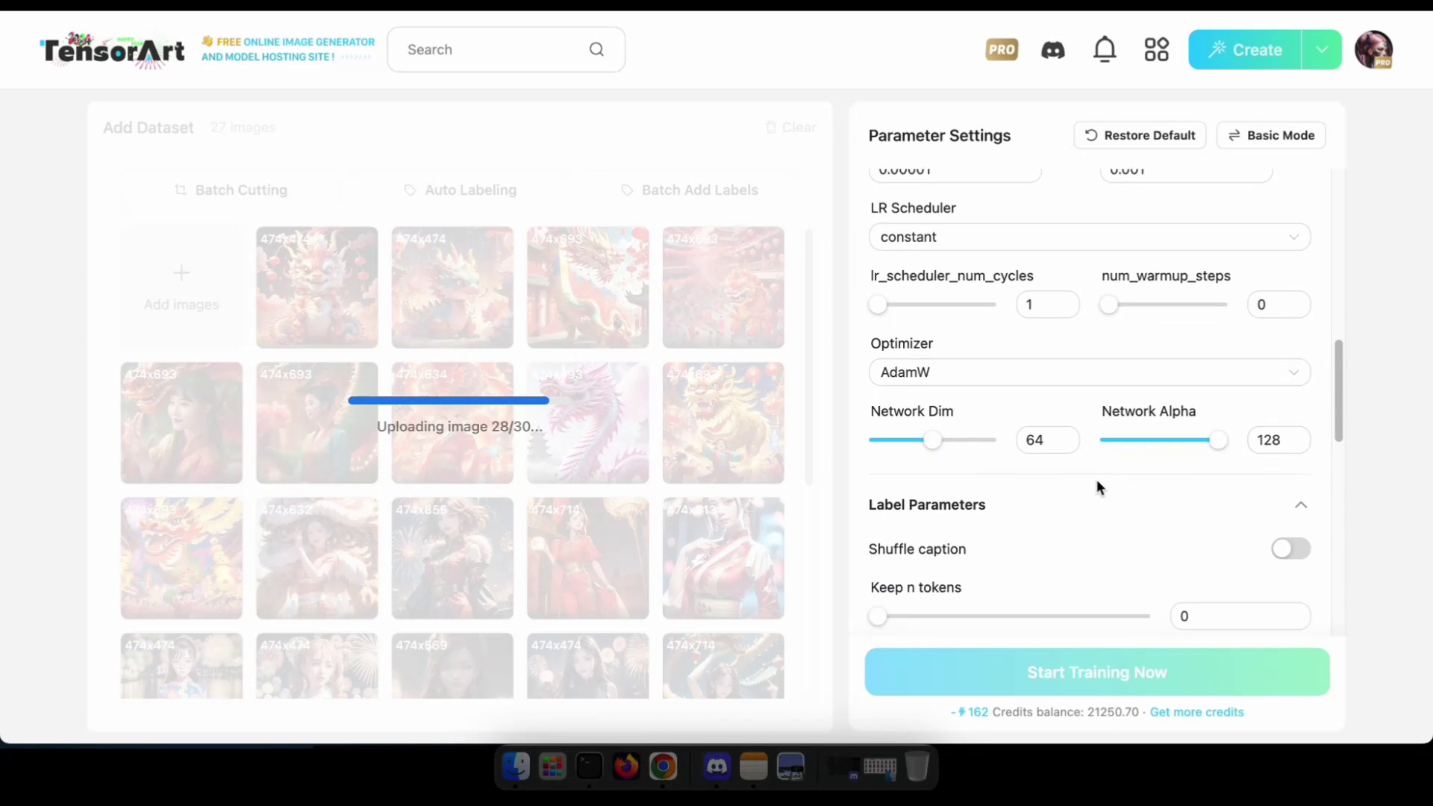
pyautogui.scroll(-3, 1096, 487)
pyautogui.scroll(-2, 1096, 487)
pyautogui.scroll(-1, 1097, 486)
pyautogui.scroll(-4, 1096, 479)
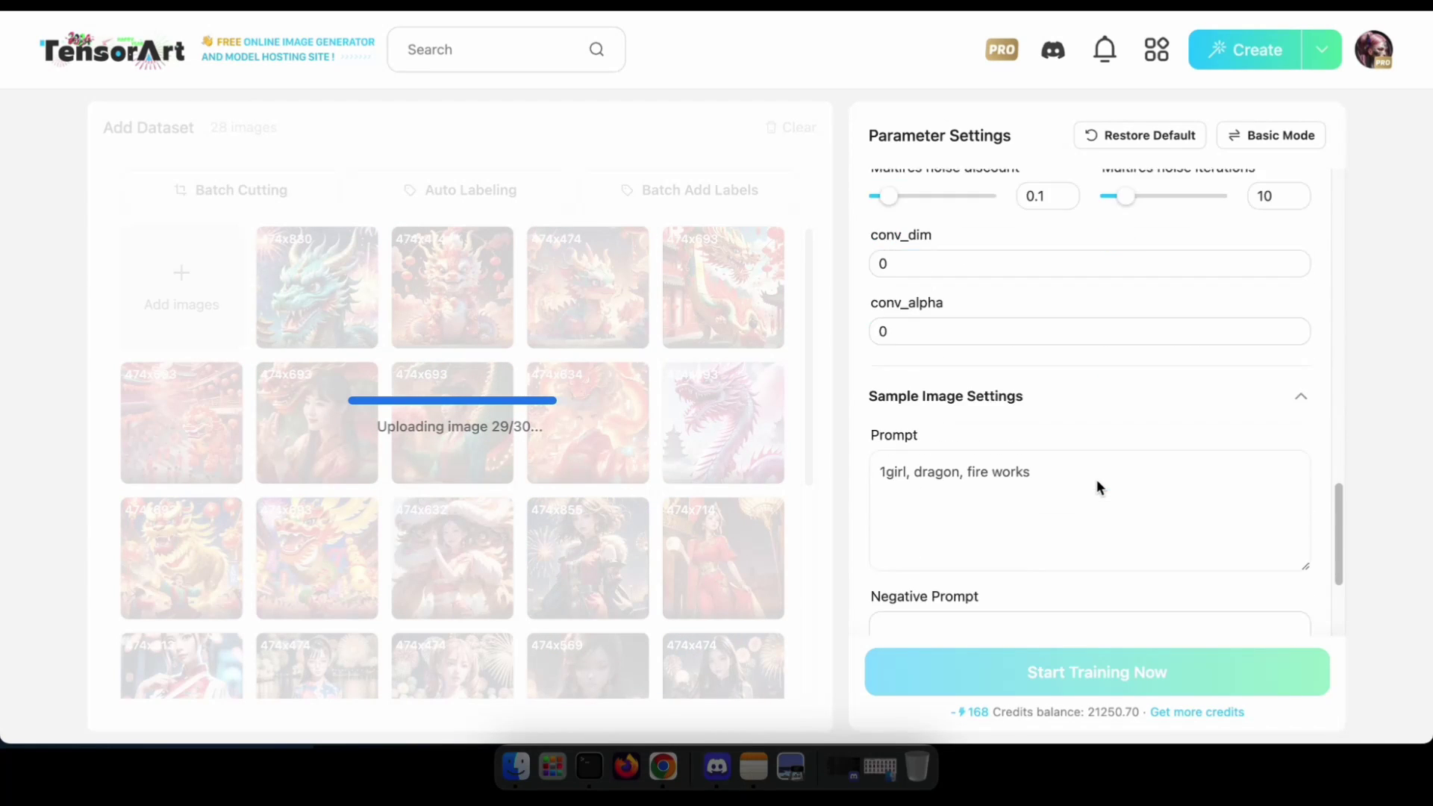
pyautogui.scroll(-4, 1096, 480)
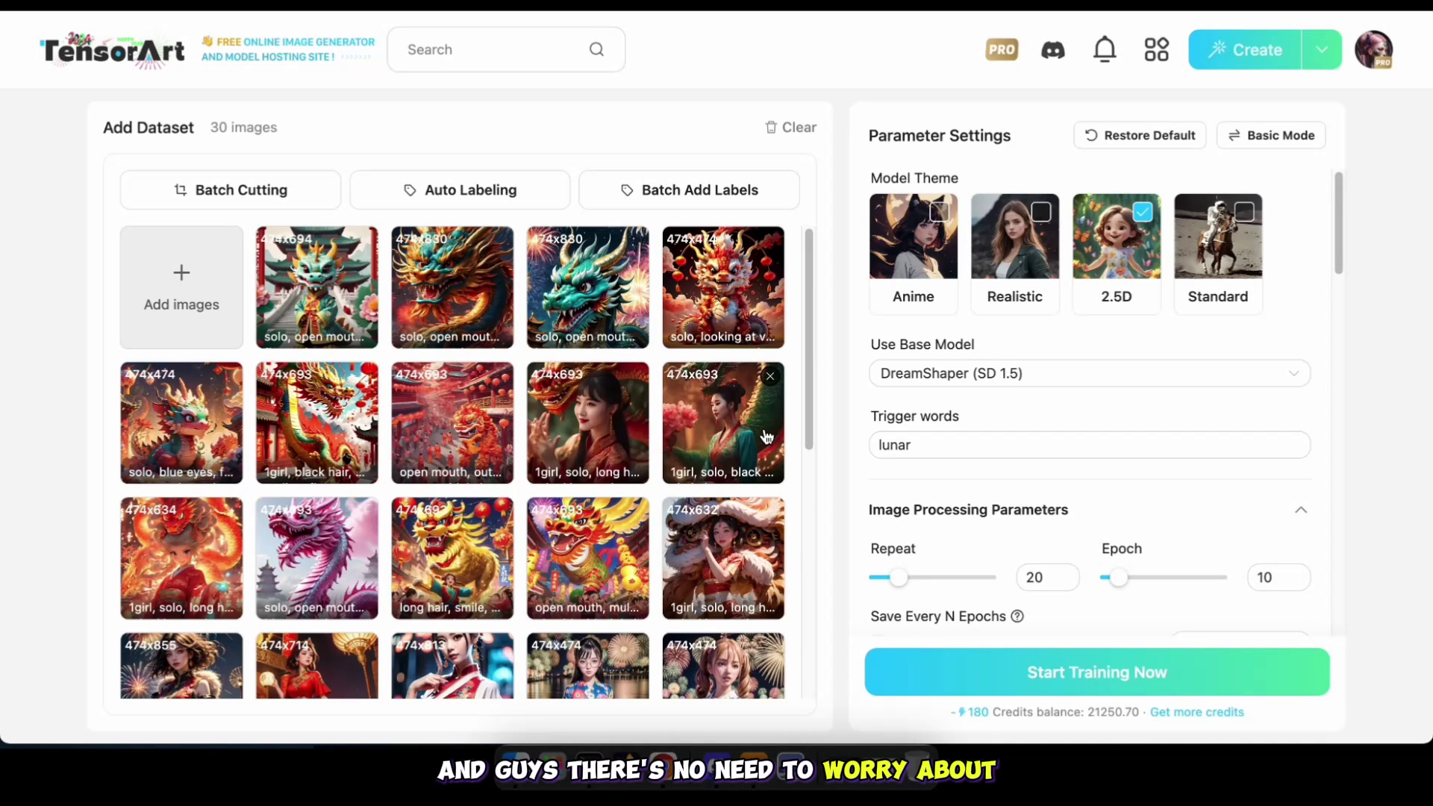
pyautogui.moveTo(317, 423)
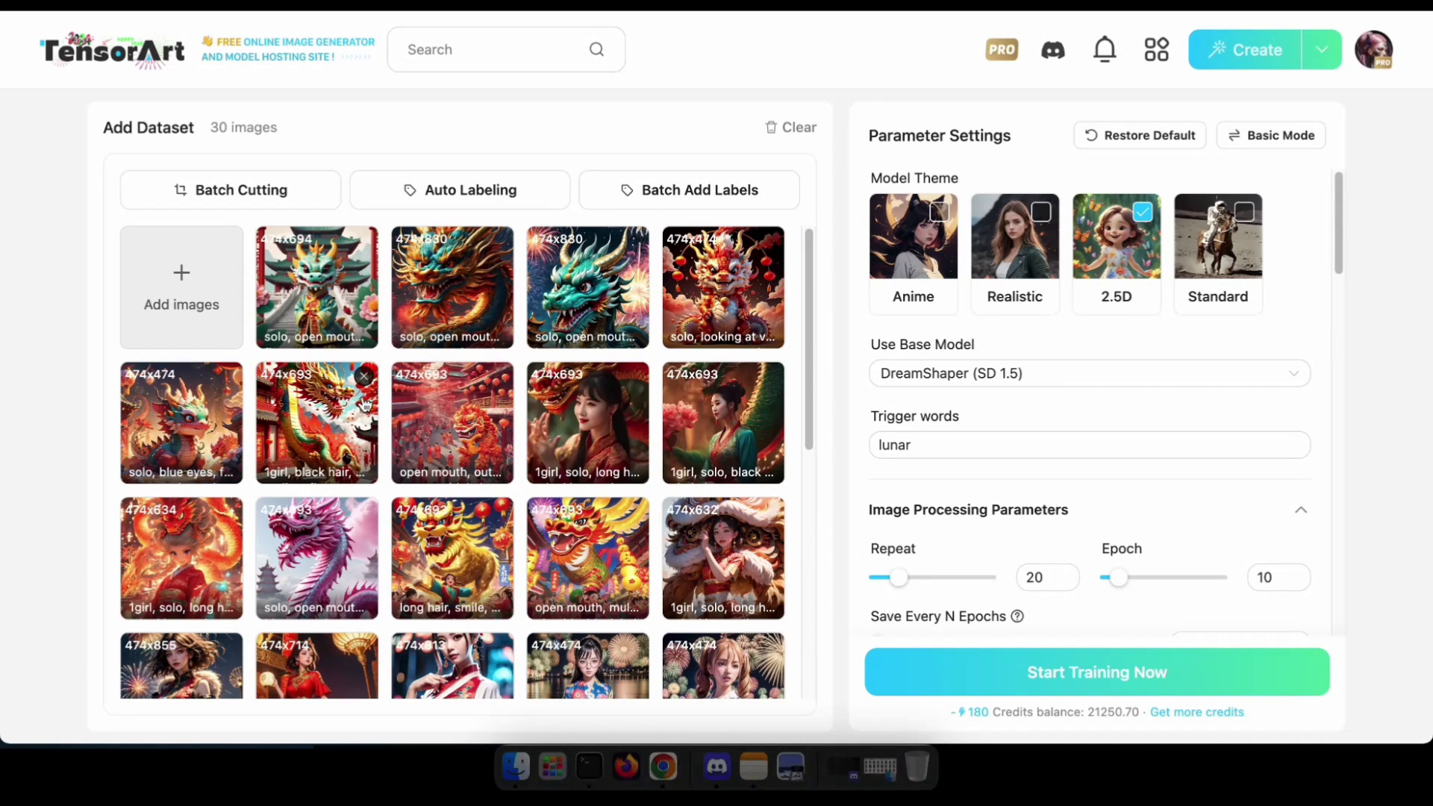
pyautogui.scroll(-5, 364, 405)
pyautogui.scroll(-5, 601, 475)
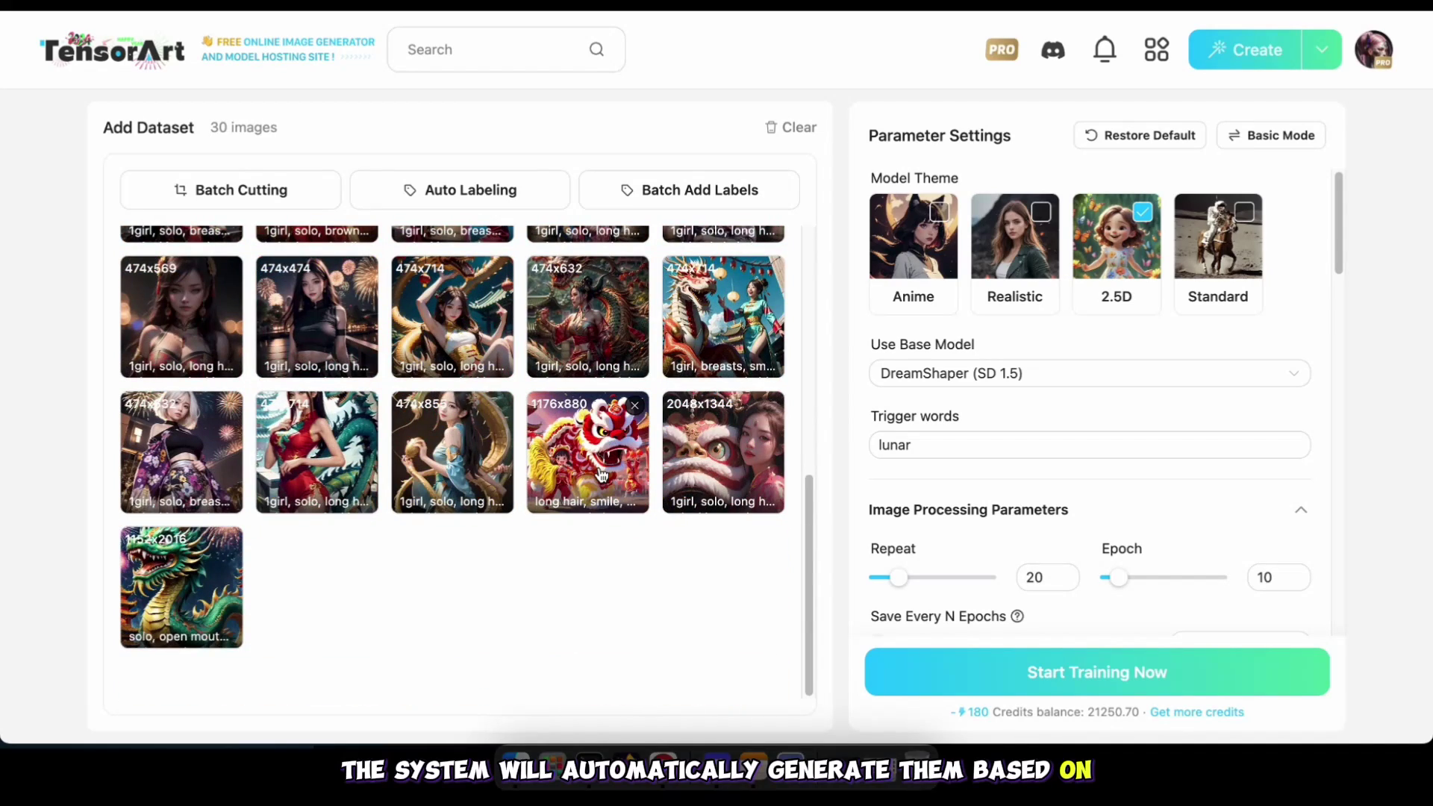
pyautogui.scroll(10, 559, 425)
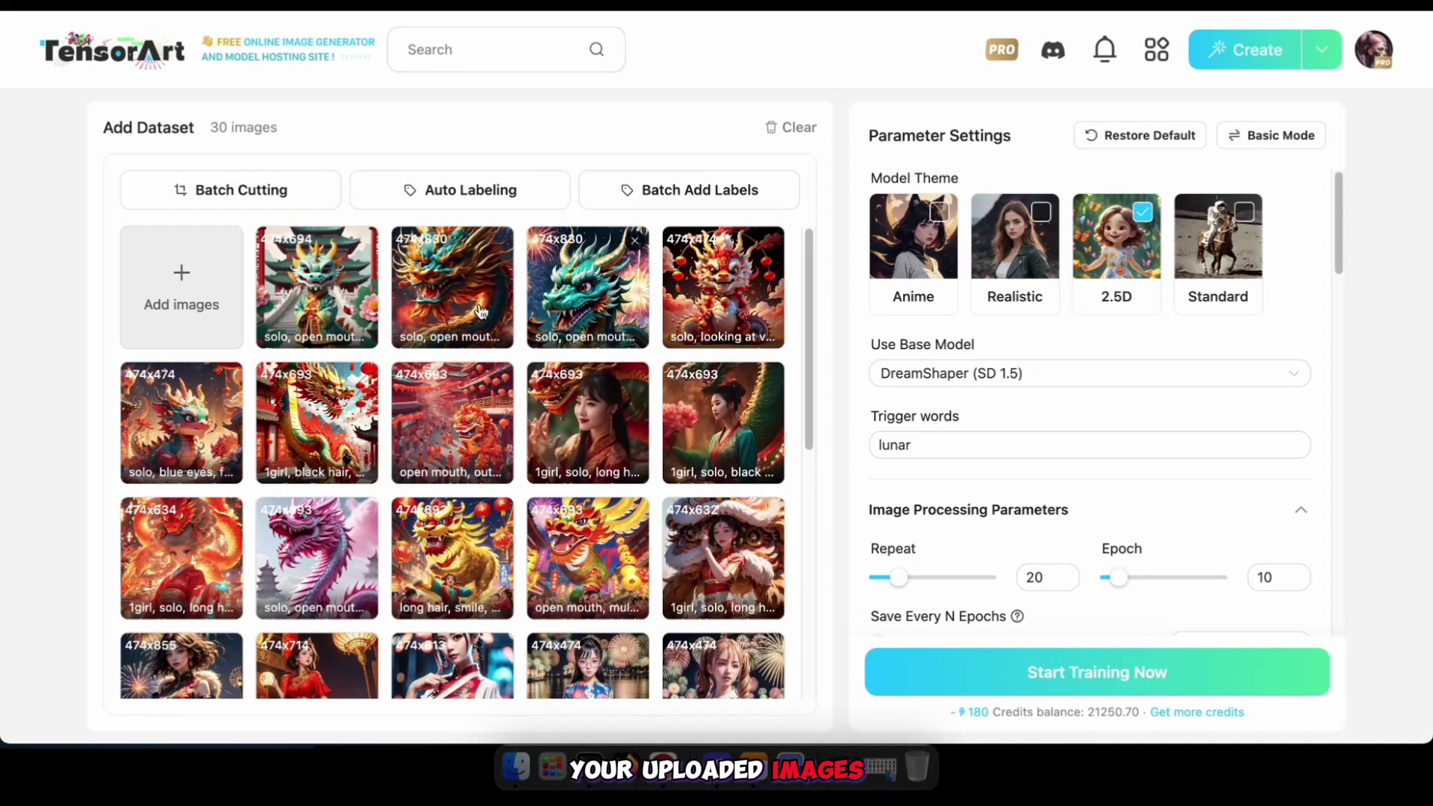
# Batch-crop all 30 dataset images to 512x768.
pyautogui.click(238, 194)
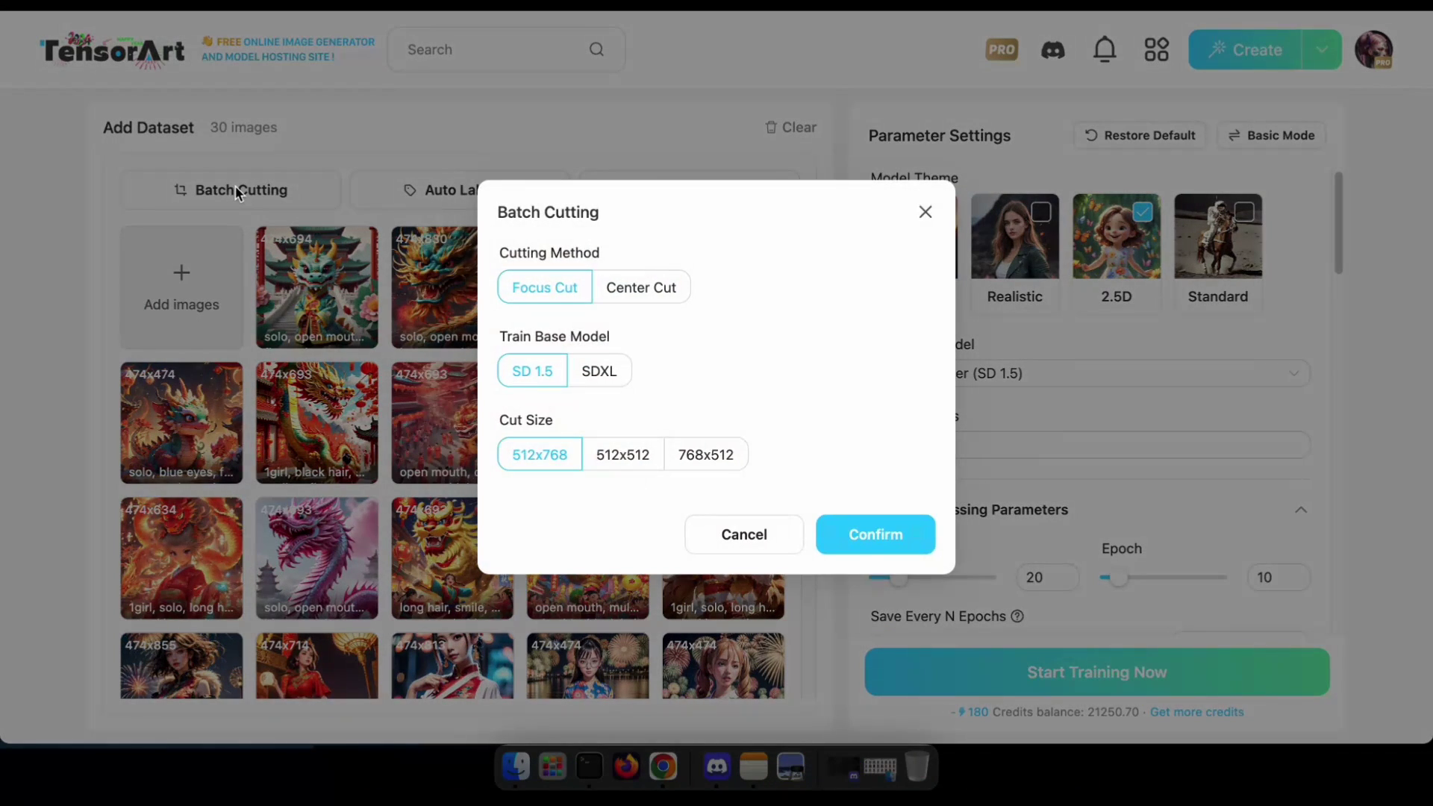
pyautogui.click(613, 292)
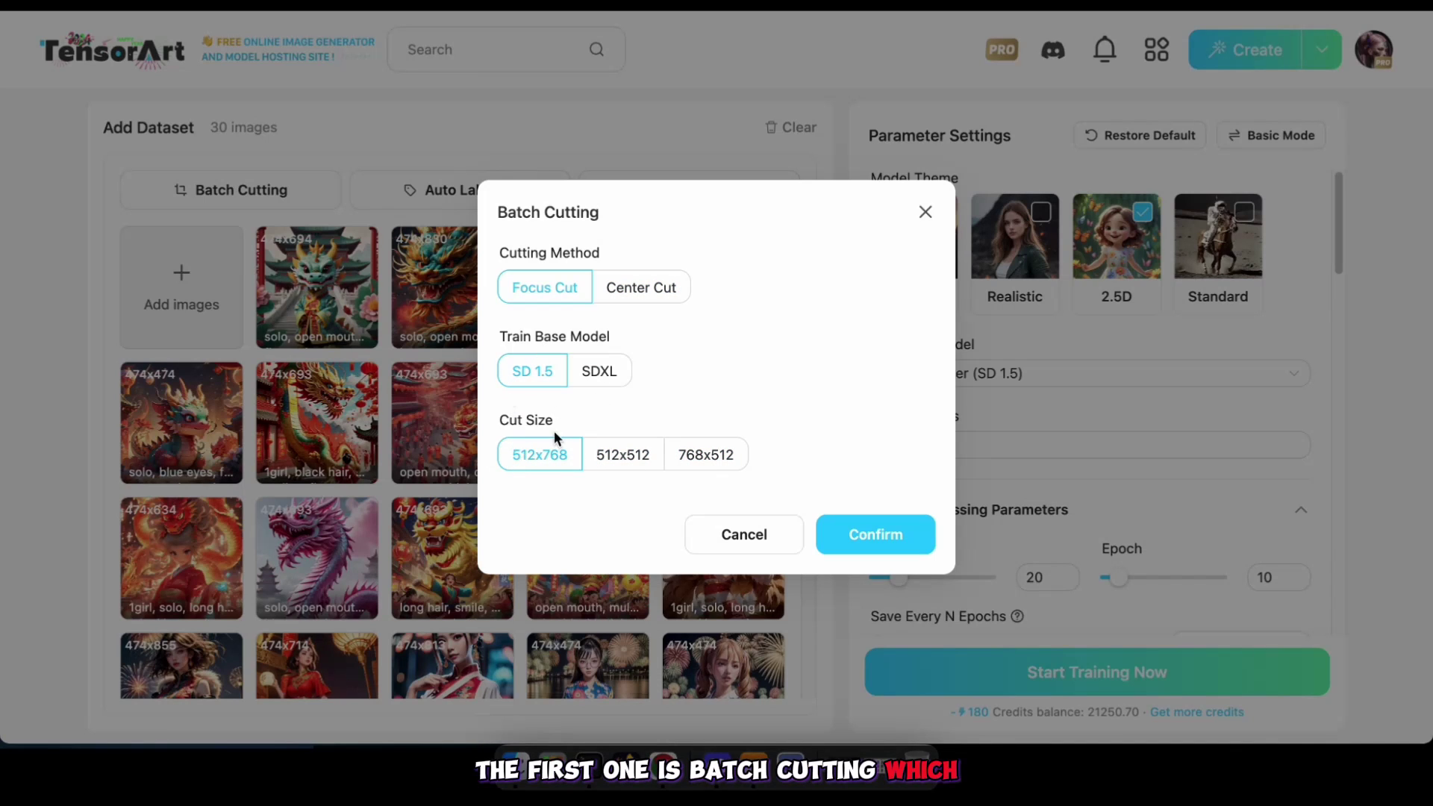
pyautogui.click(872, 544)
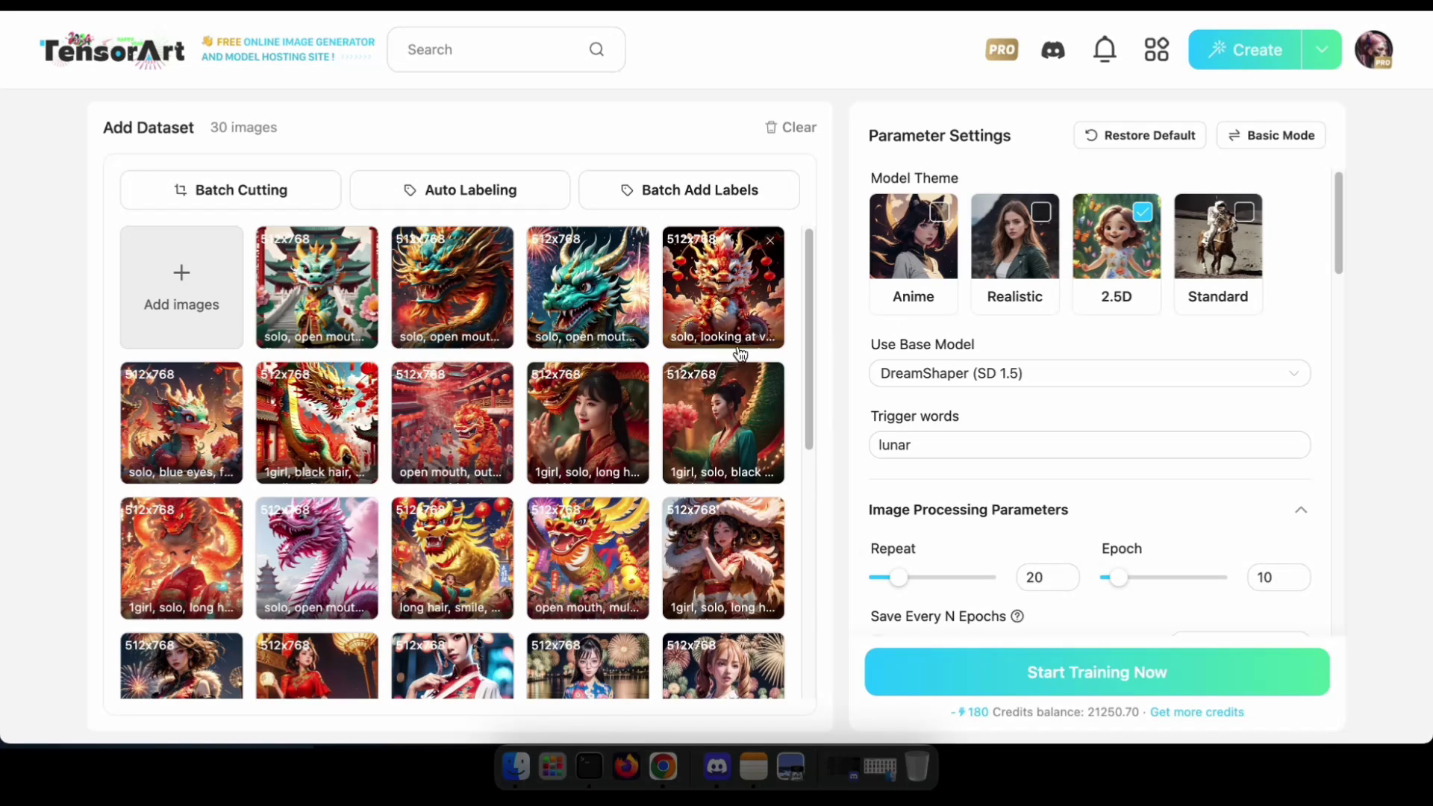
# Review the auto-tagging and batch-label options, cancelling both without adding labels.
pyautogui.click(492, 196)
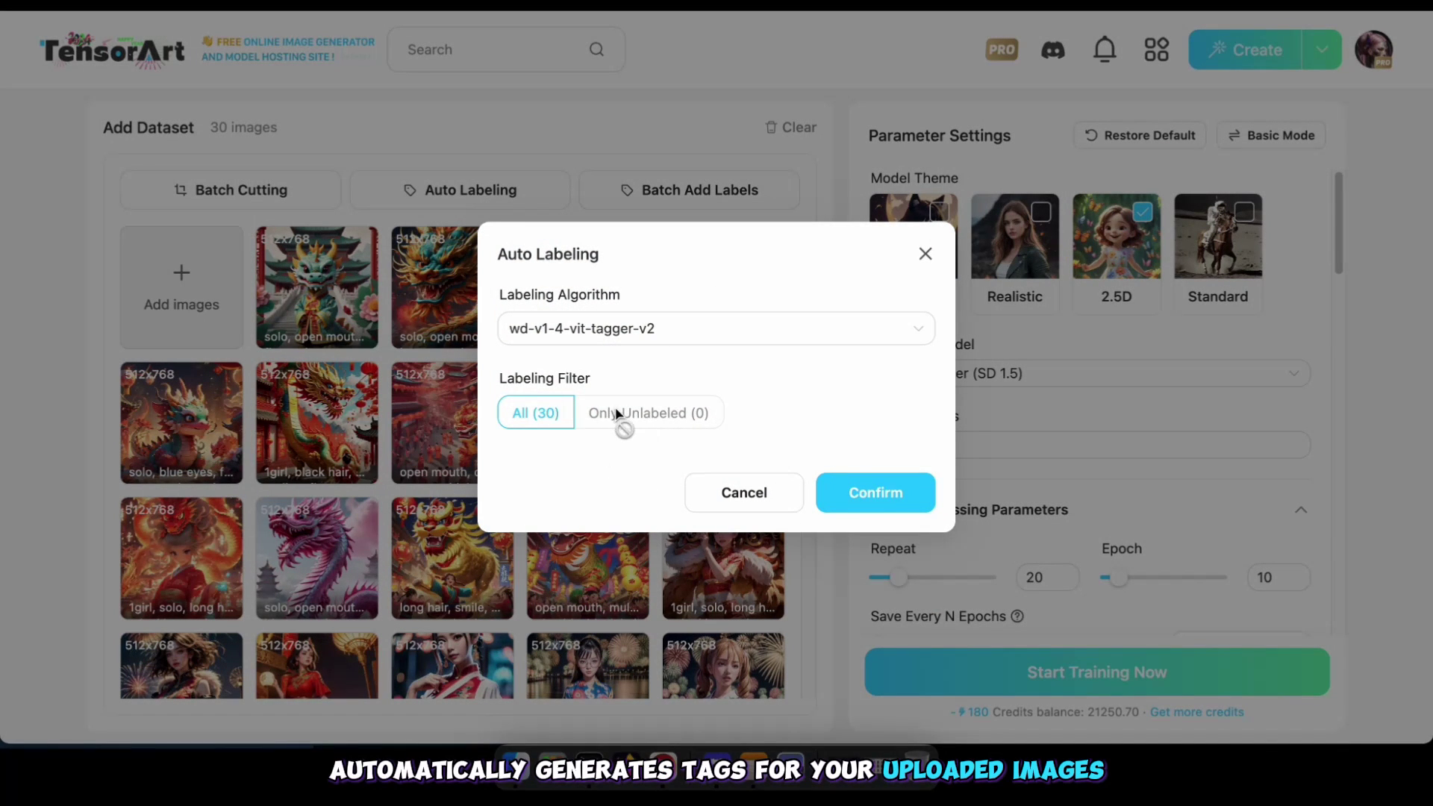
pyautogui.click(652, 328)
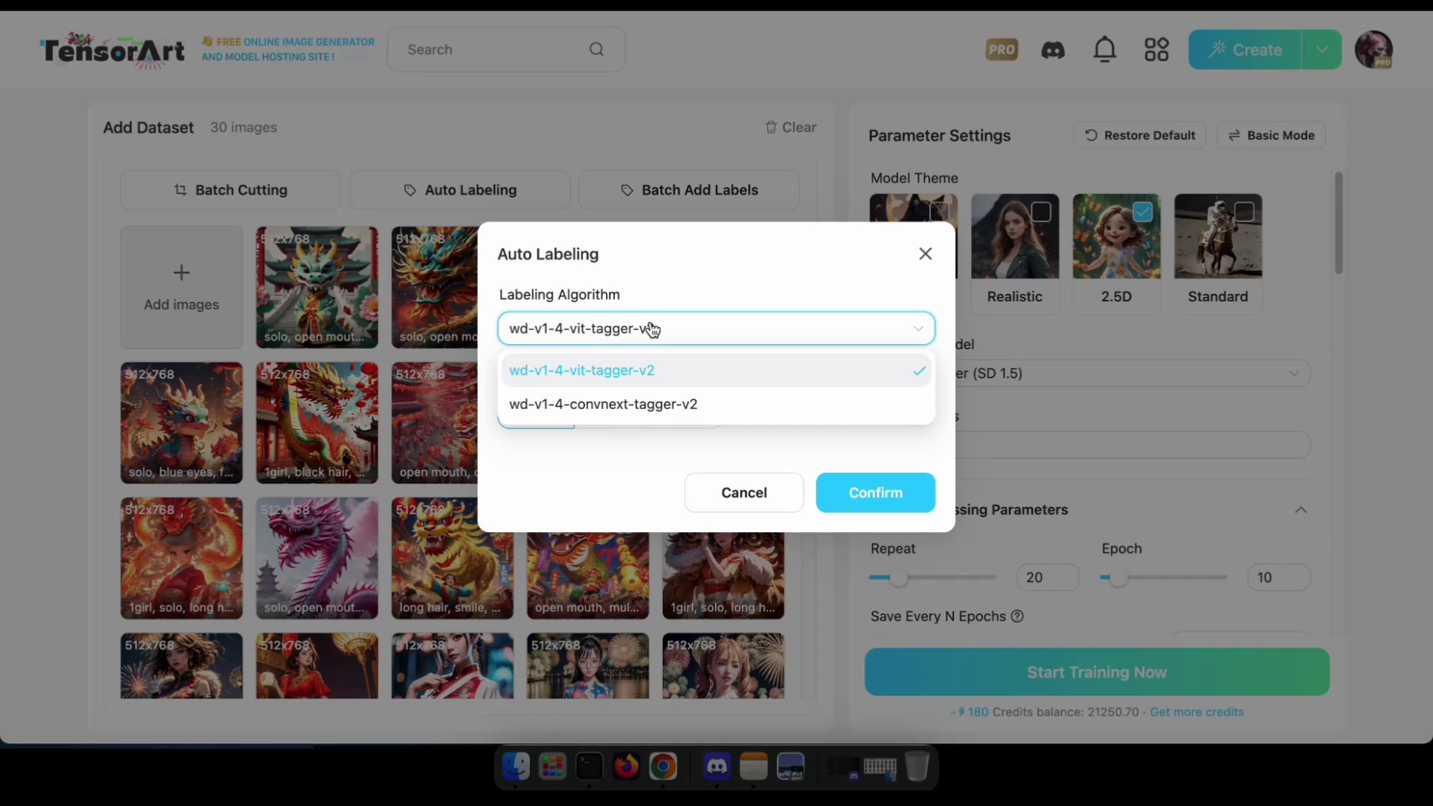
pyautogui.click(656, 473)
pyautogui.click(743, 495)
pyautogui.click(645, 194)
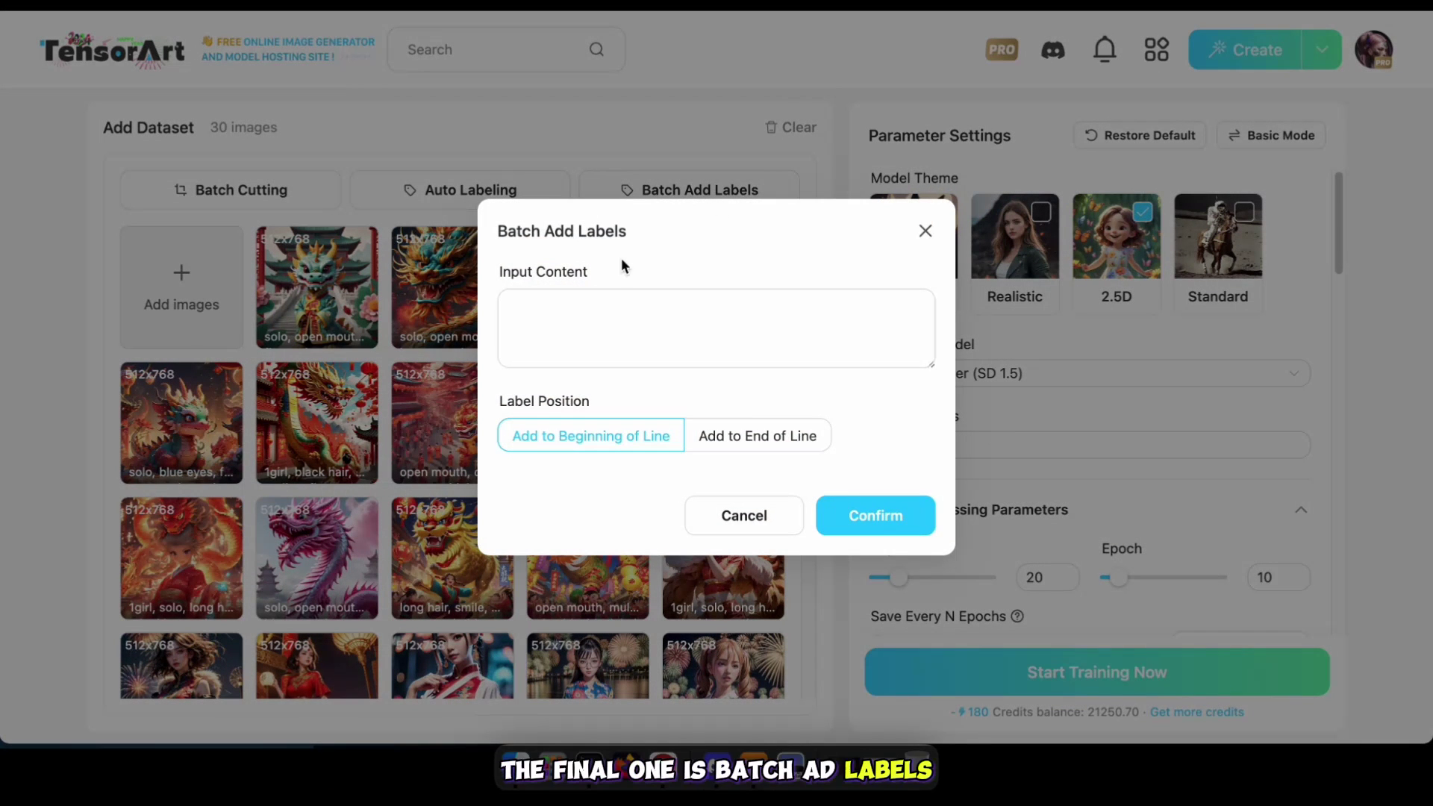
pyautogui.click(515, 314)
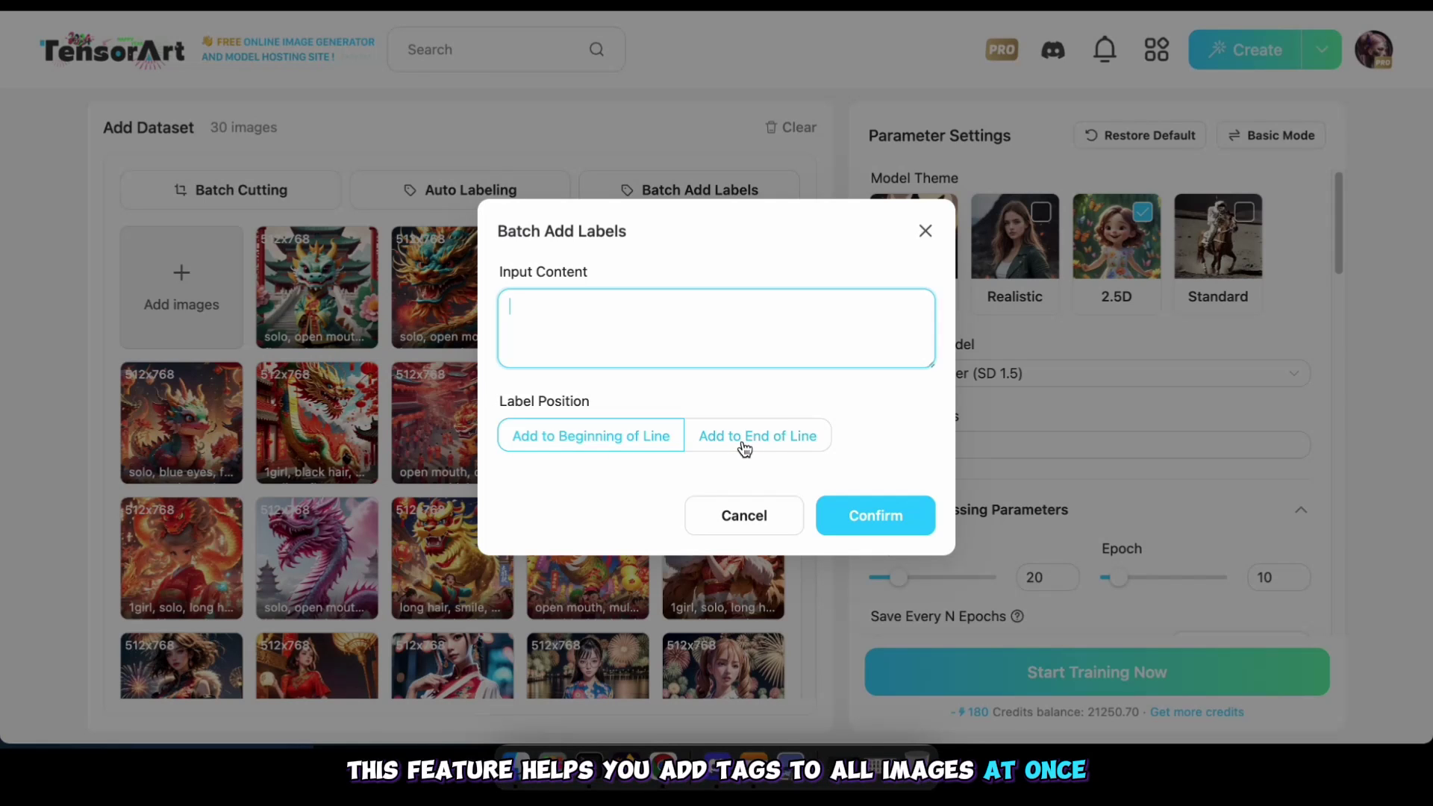
pyautogui.click(744, 516)
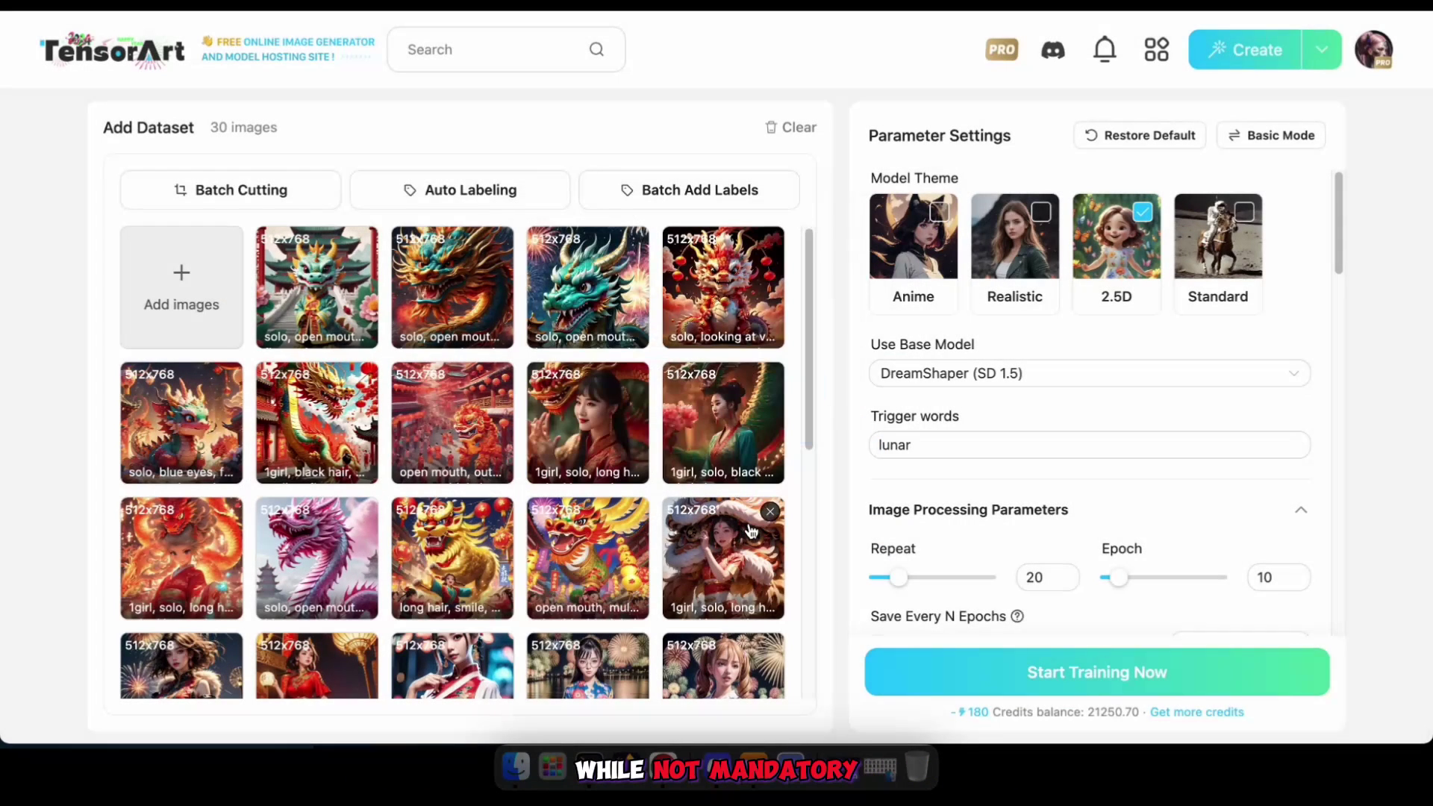
pyautogui.scroll(-1, 1099, 481)
pyautogui.scroll(-5, 1099, 482)
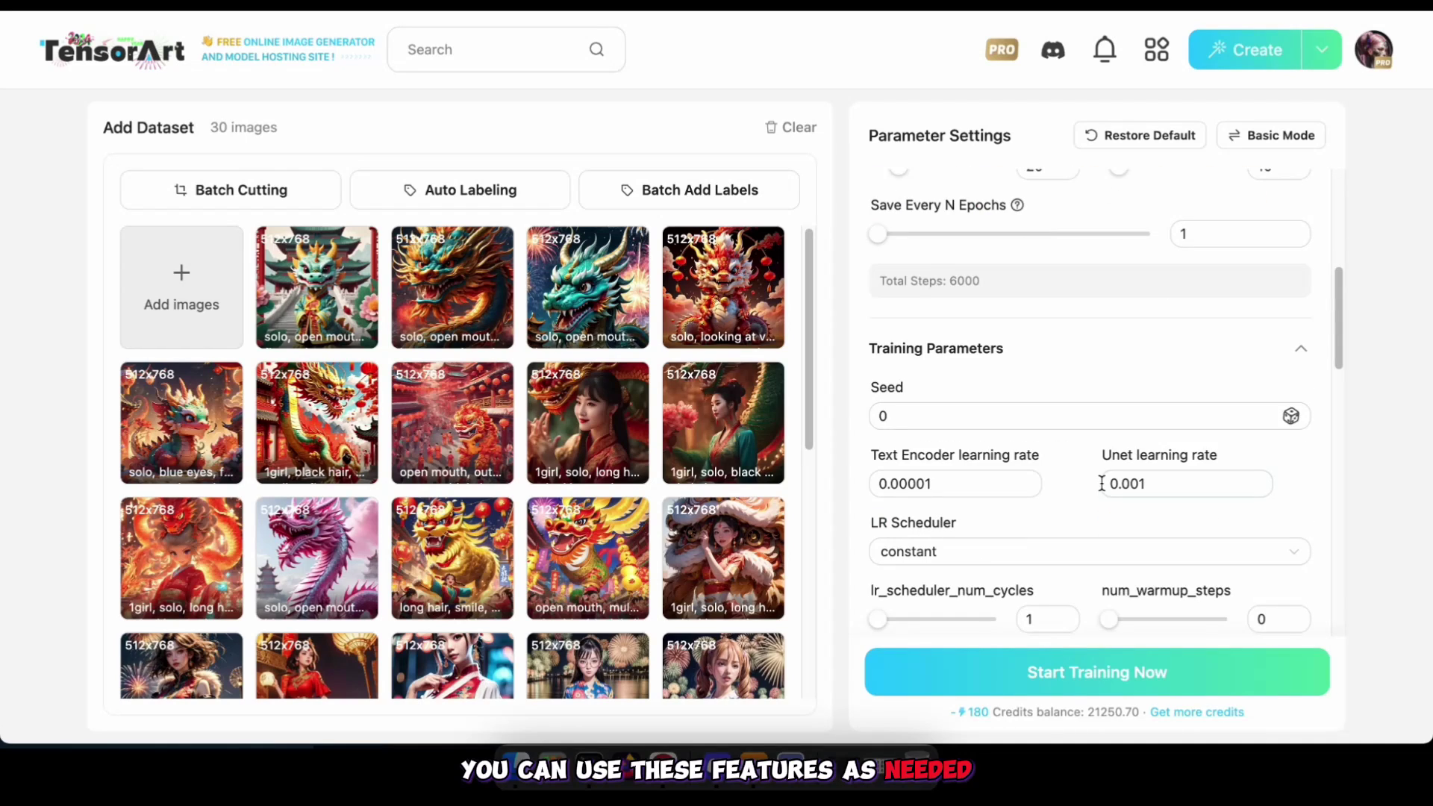
pyautogui.scroll(-5, 1099, 481)
pyautogui.scroll(12, 984, 564)
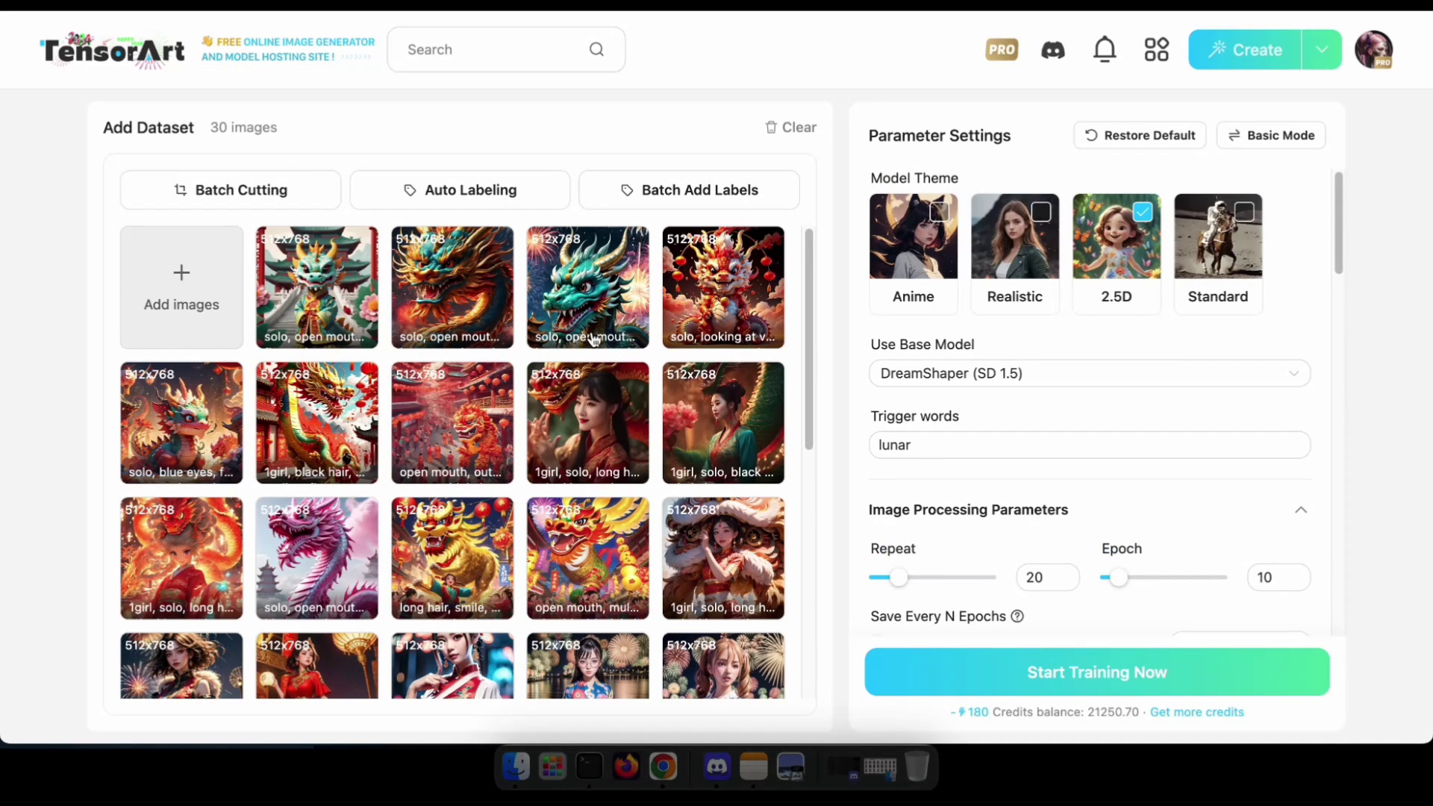
pyautogui.scroll(-5, 683, 459)
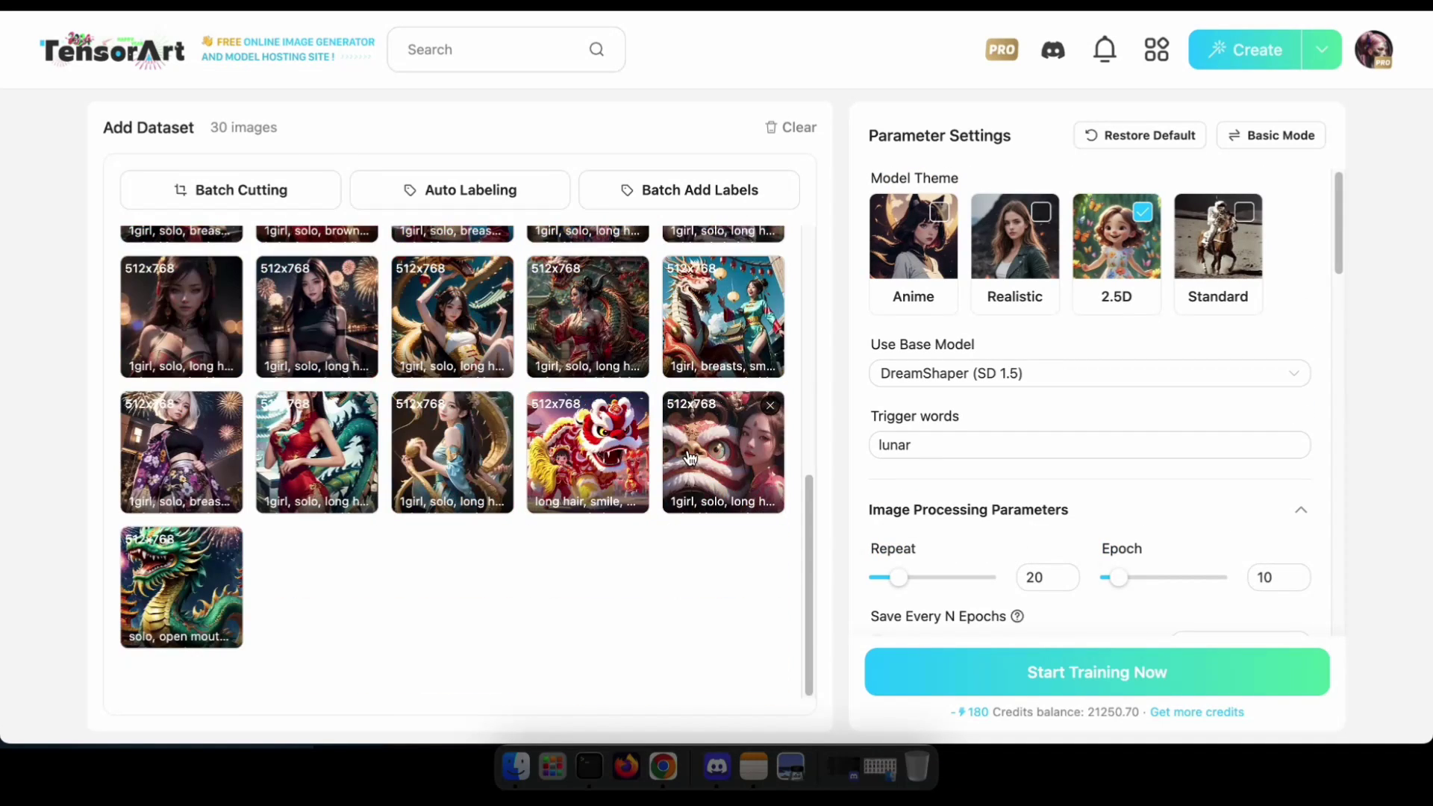
# Start the LoRA training and view Training History with the finished 10-epoch run.
pyautogui.click(1040, 683)
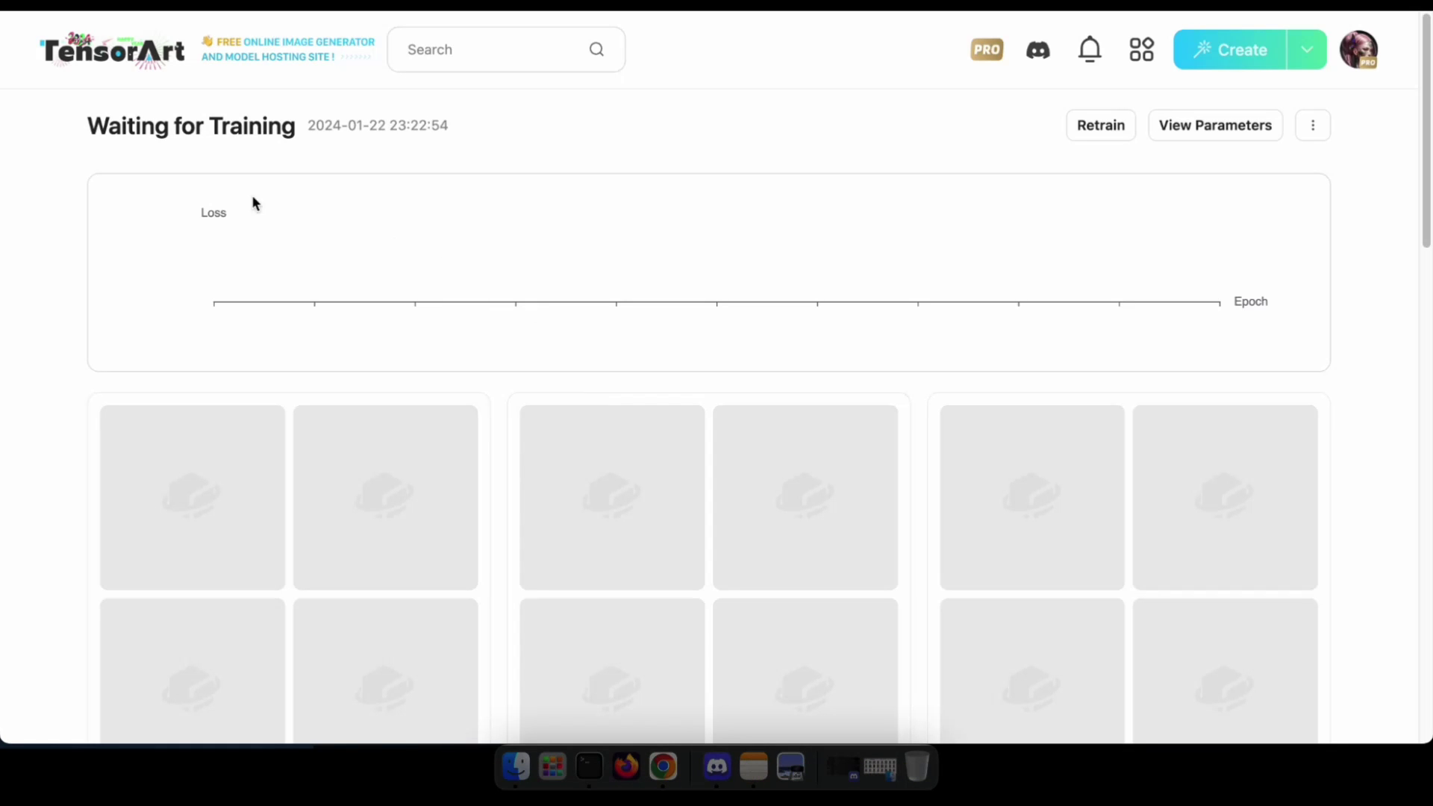
pyautogui.moveTo(71, 138); pyautogui.dragTo(297, 139)
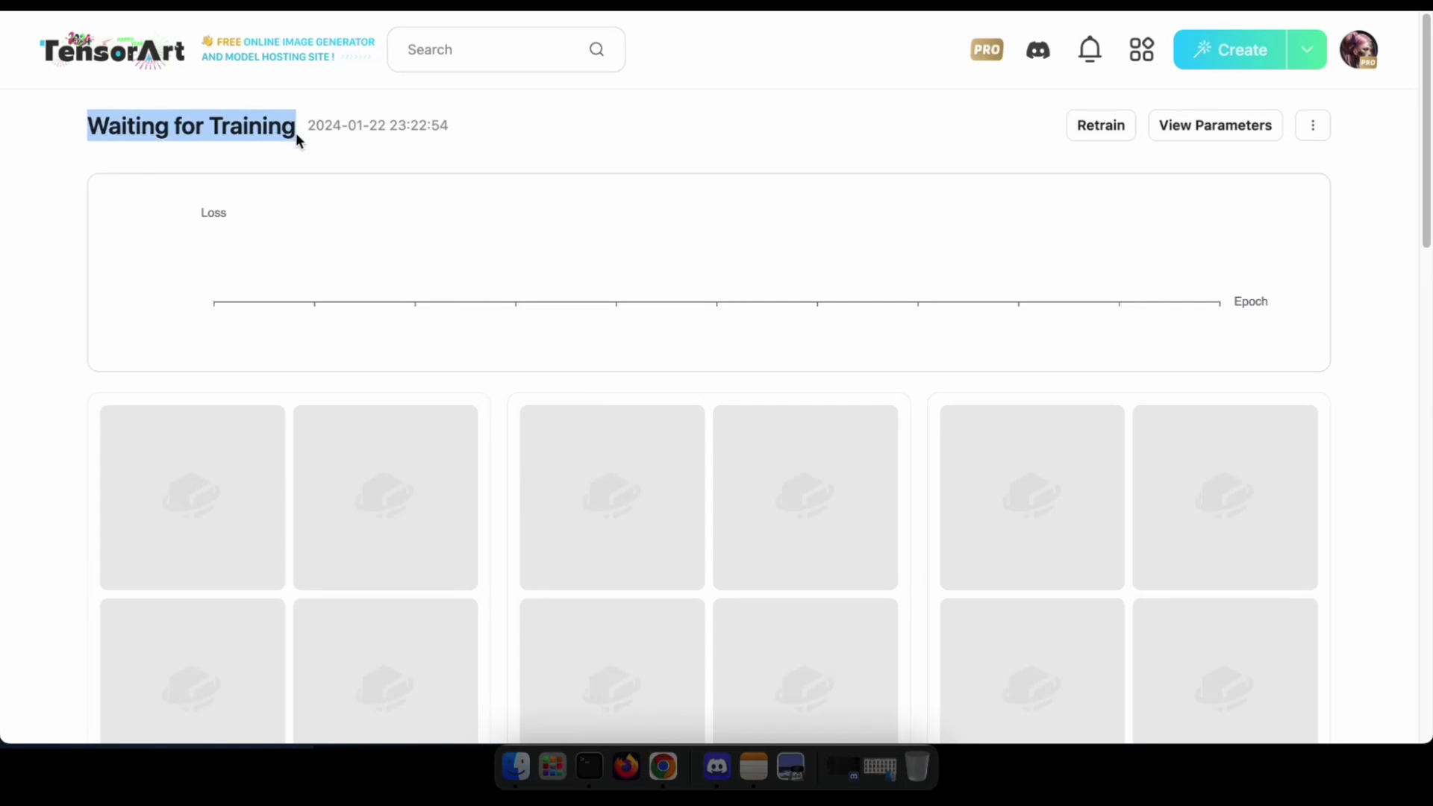
pyautogui.click(542, 140)
pyautogui.moveTo(1357, 50)
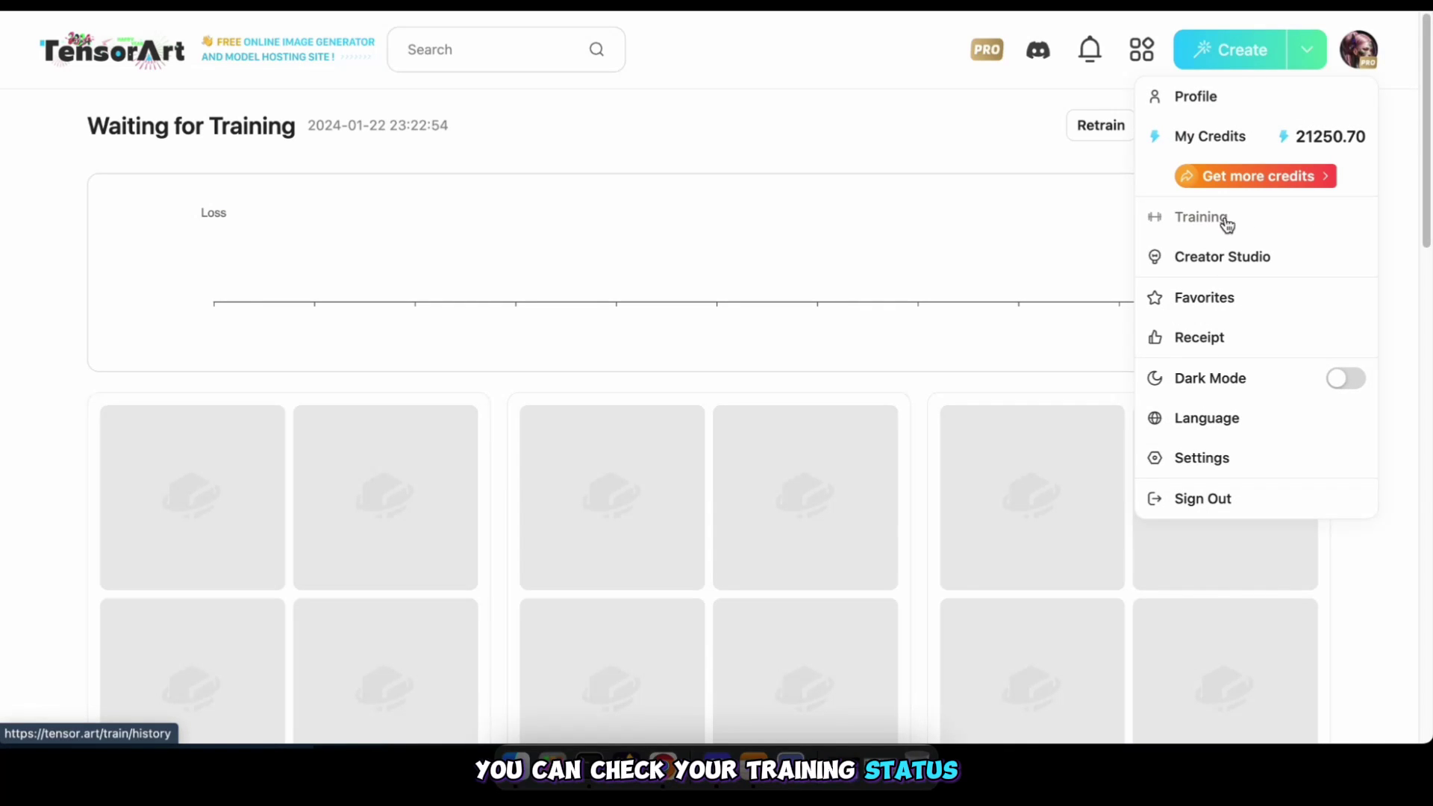
pyautogui.click(1228, 223)
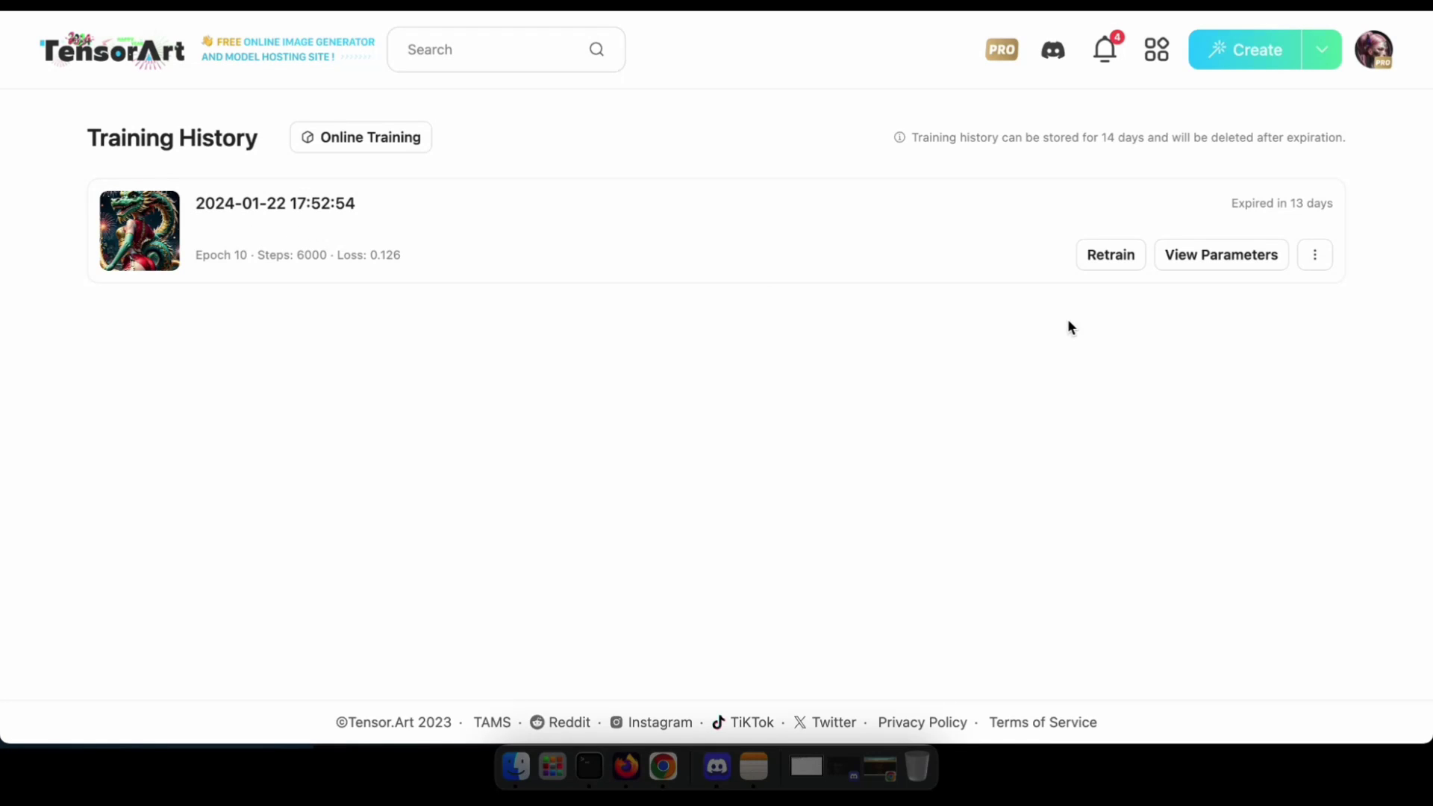
# Open the finished training run and publish Epoch 10 into a new project.
pyautogui.click(356, 243)
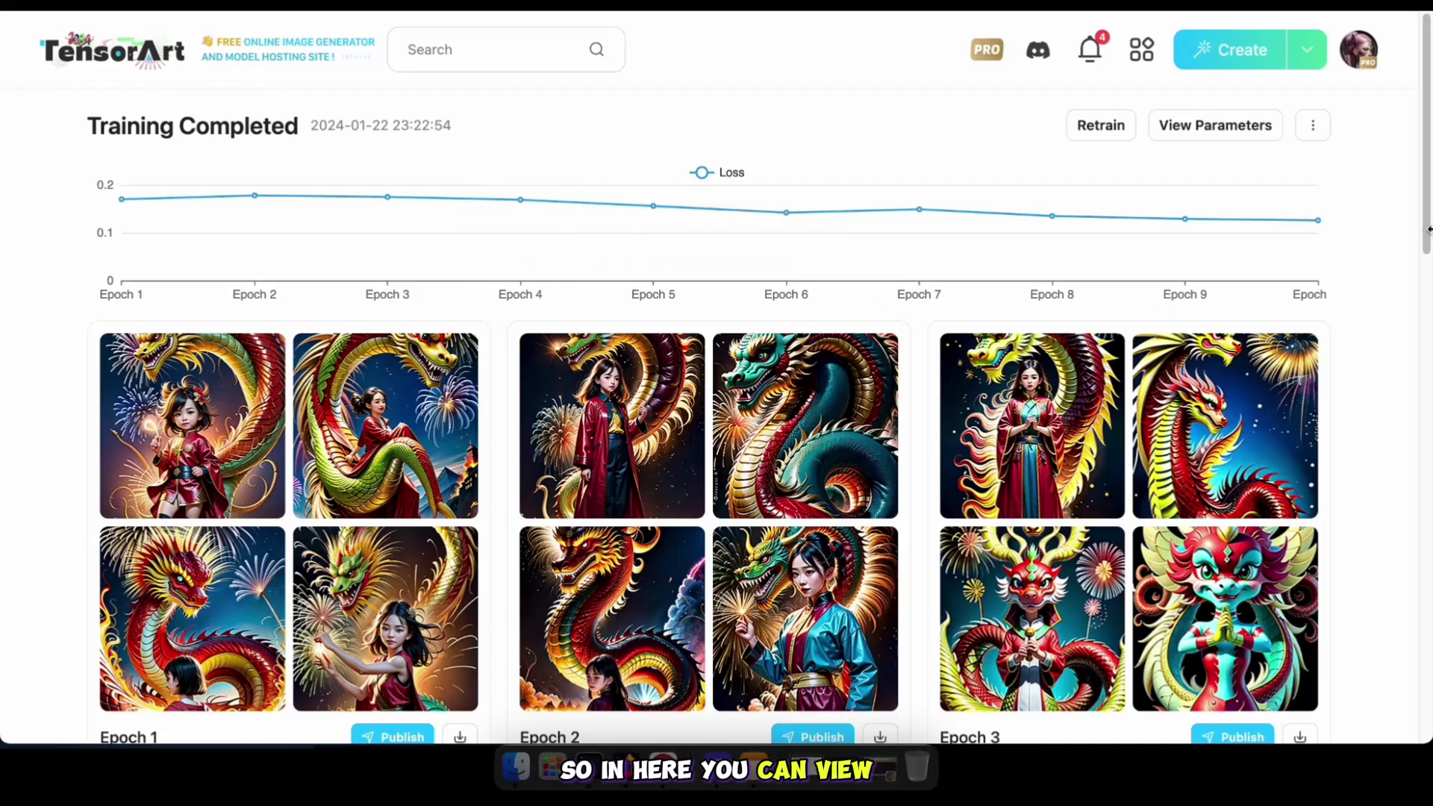
pyautogui.scroll(-3, 848, 393)
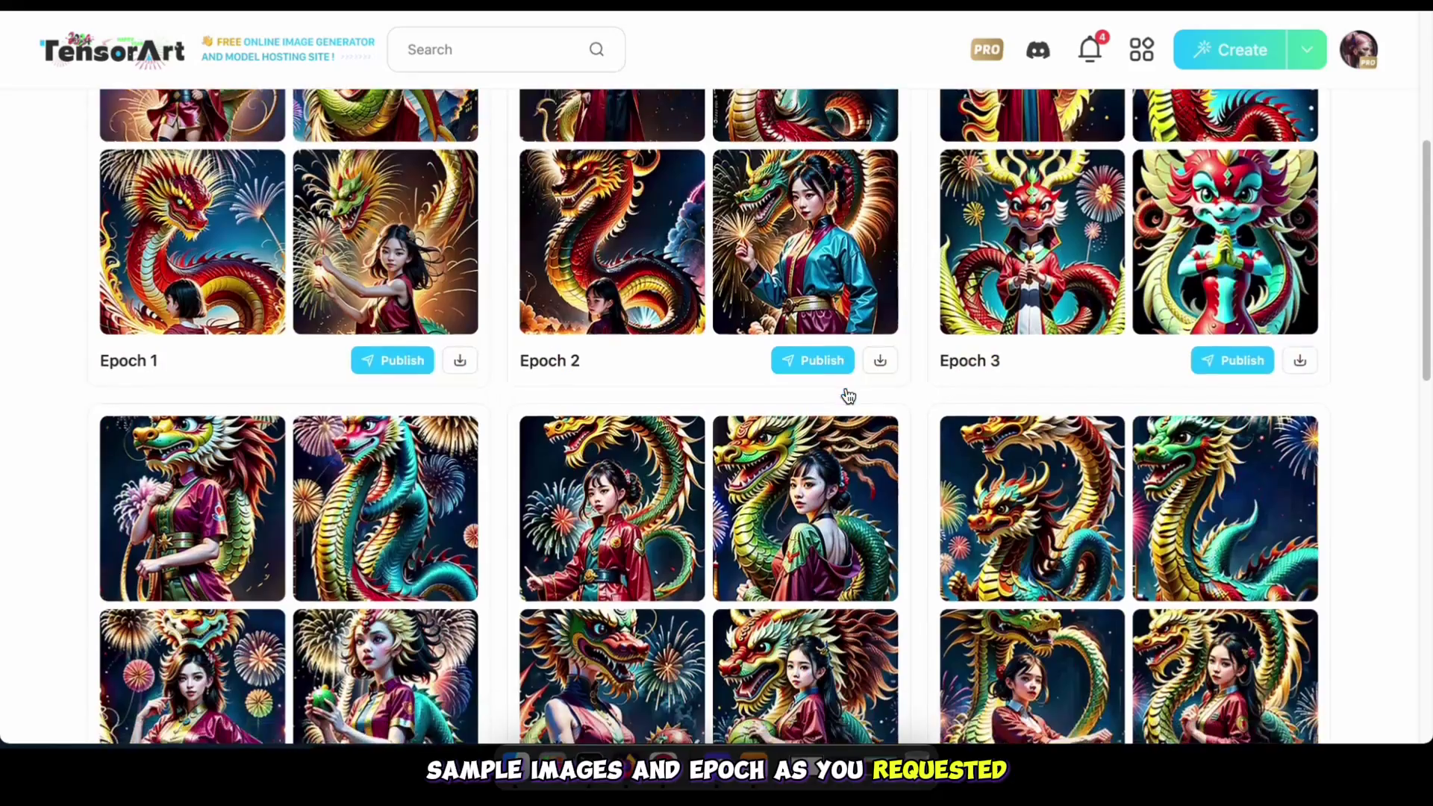
pyautogui.scroll(-5, 549, 429)
pyautogui.scroll(-3, 549, 429)
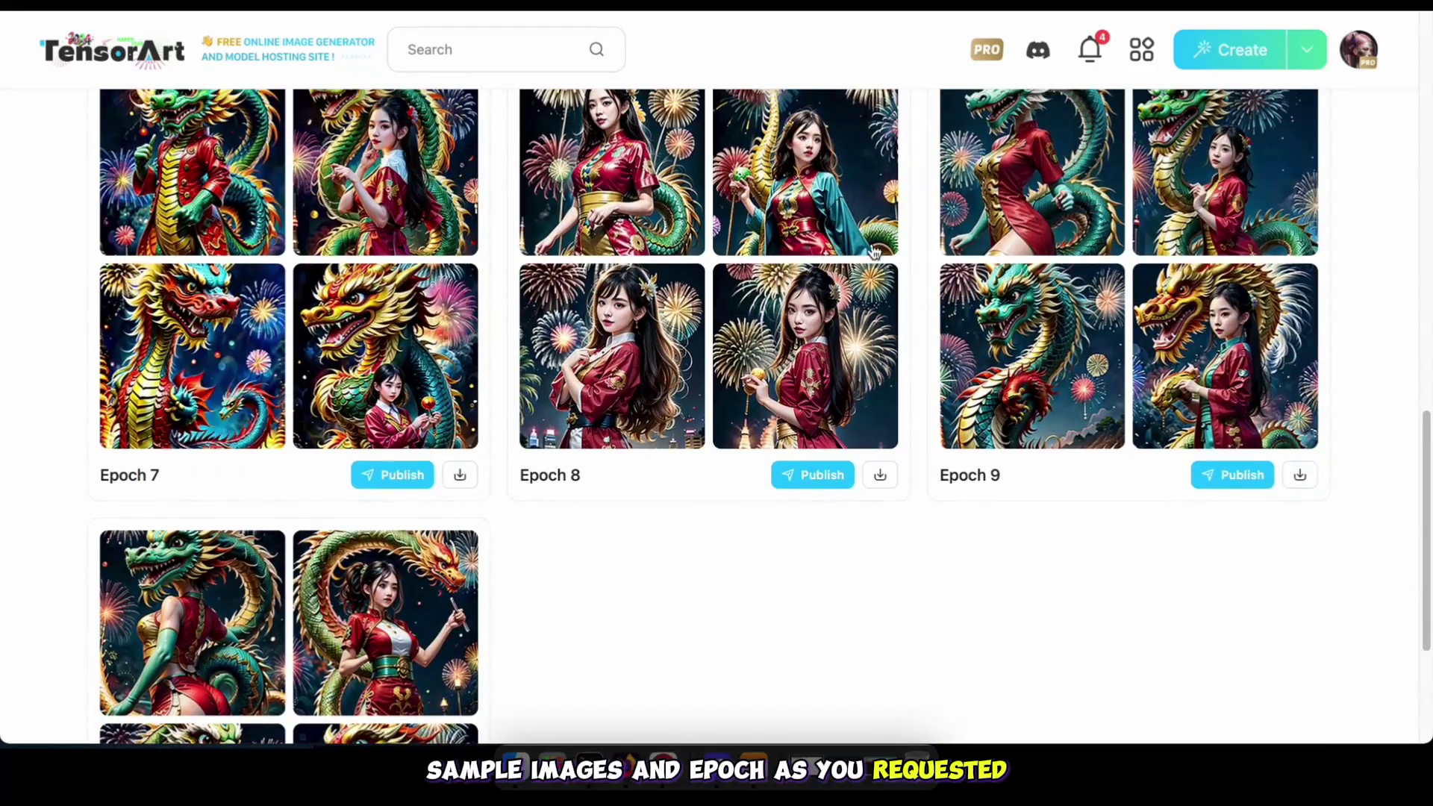
pyautogui.scroll(3, 819, 364)
pyautogui.scroll(3, 1150, 300)
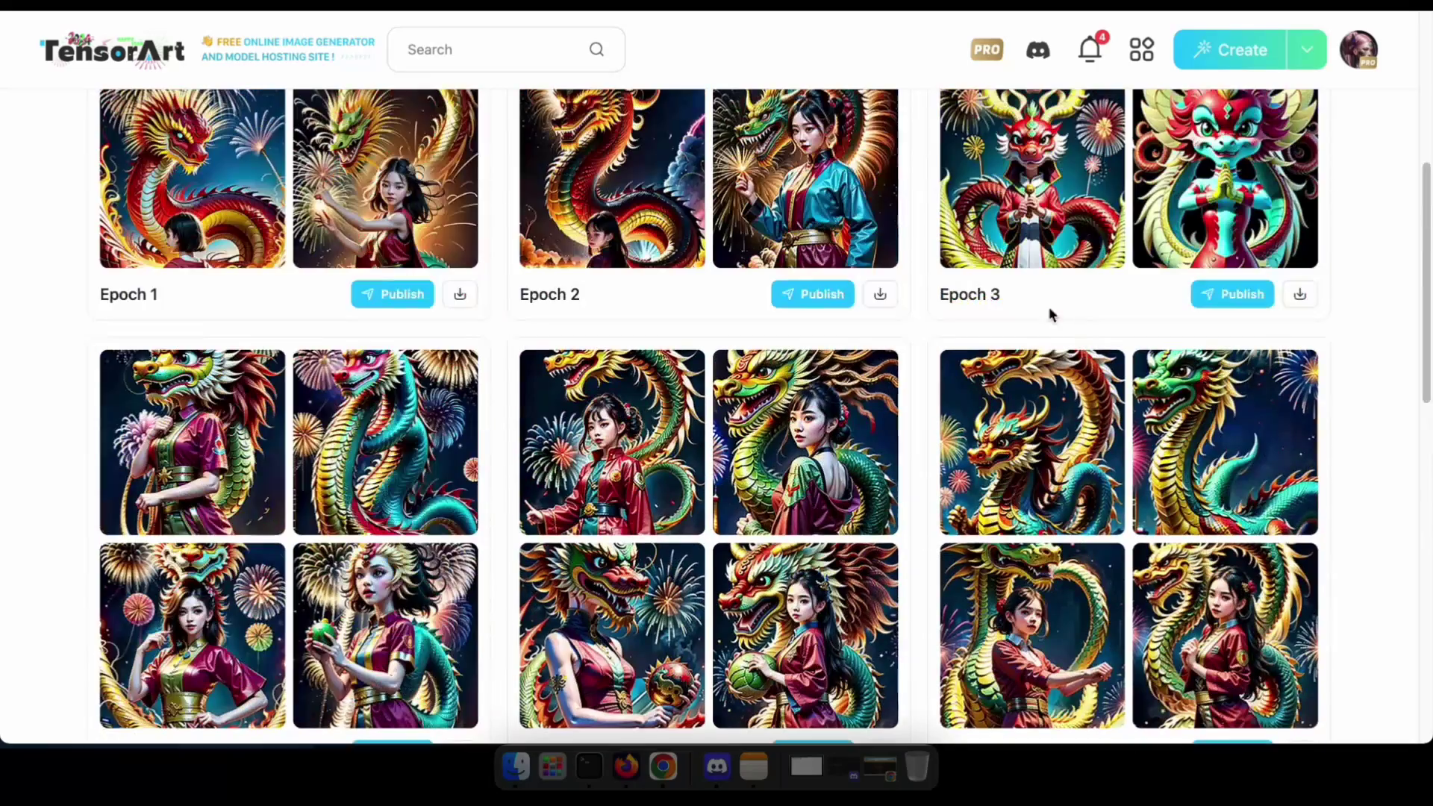
pyautogui.scroll(2, 1014, 328)
pyautogui.scroll(-4, 1019, 334)
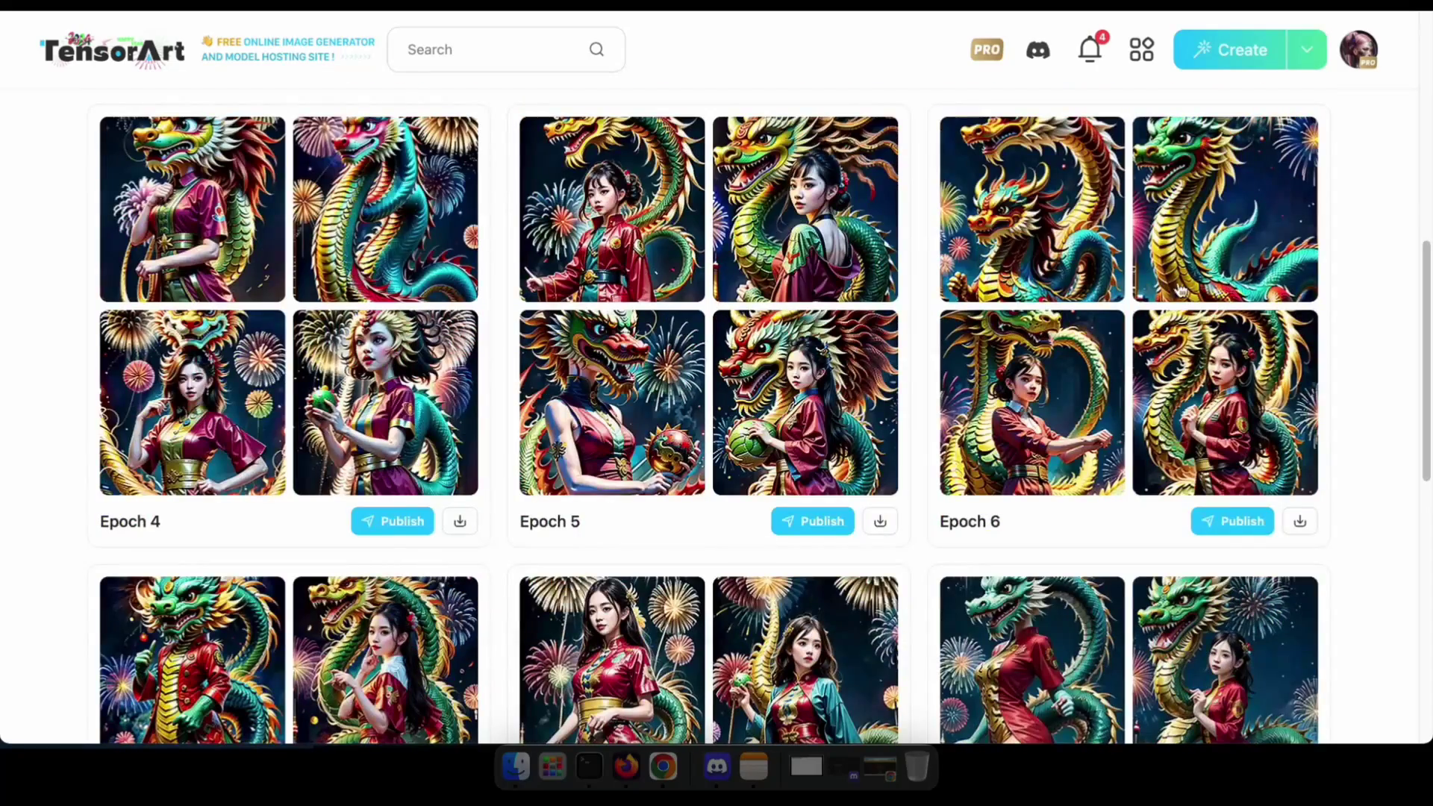
pyautogui.scroll(-2, 1013, 382)
pyautogui.scroll(-4, 919, 306)
pyautogui.scroll(-1, 917, 304)
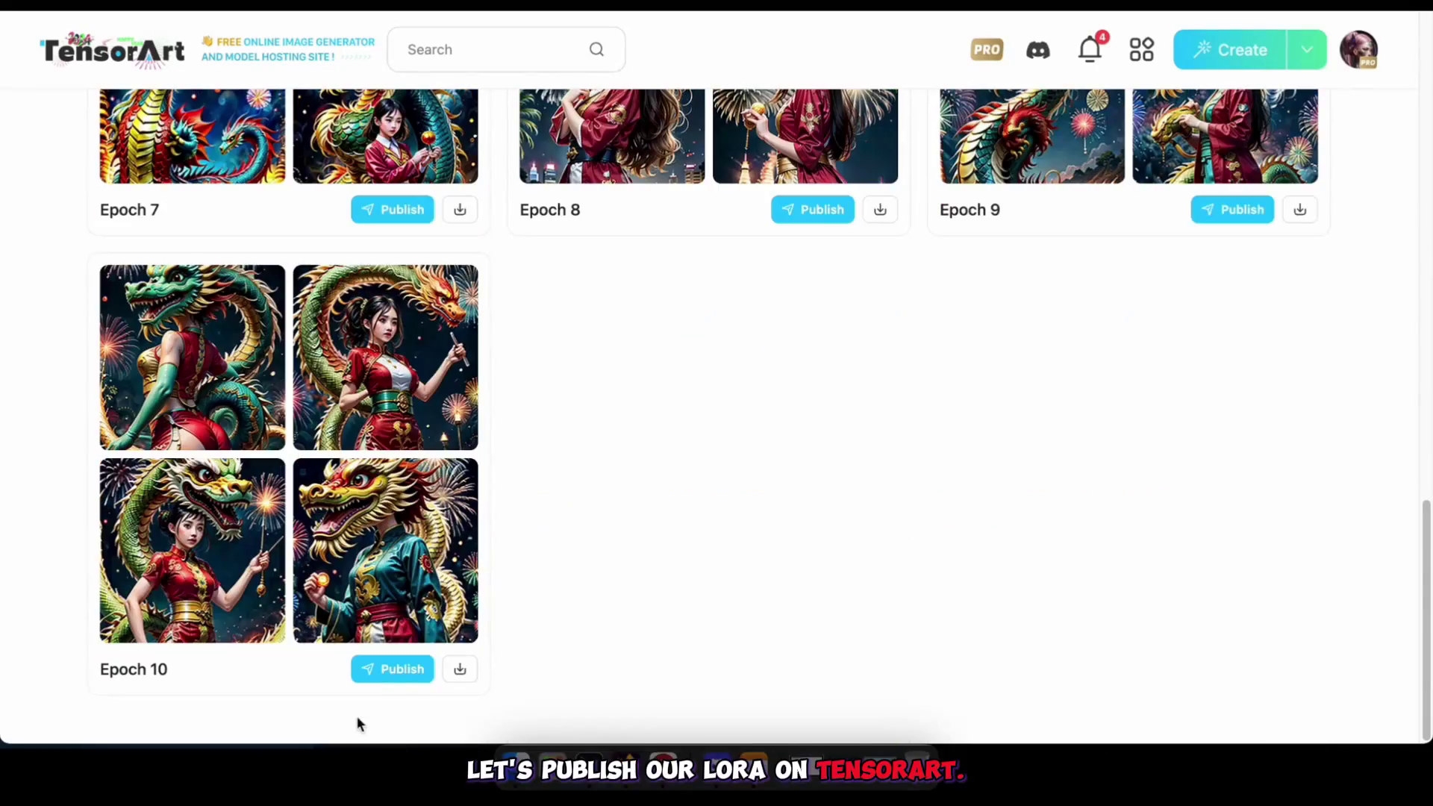
pyautogui.click(370, 677)
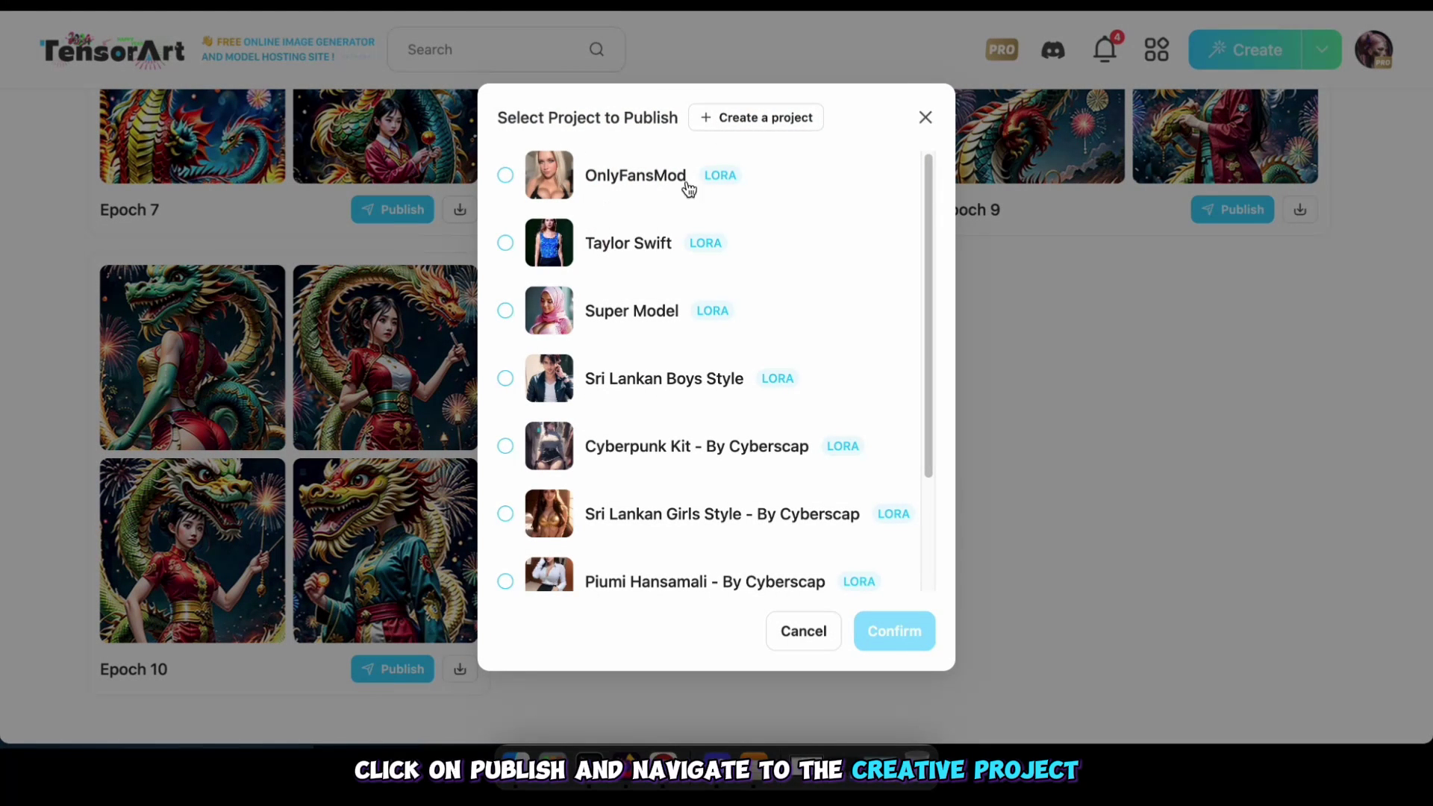
pyautogui.click(791, 134)
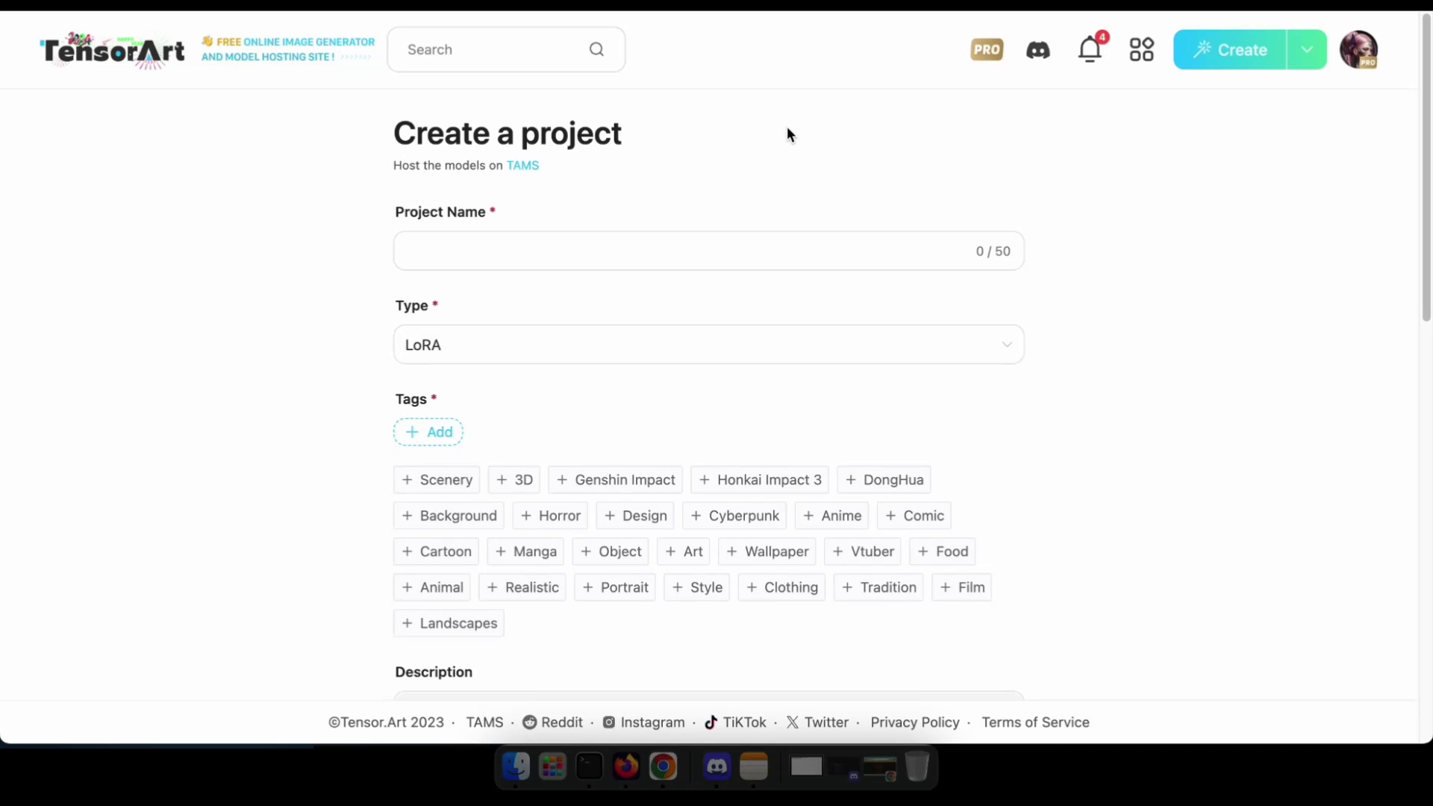
# Name the project 'Lunar New Year' and add the Manga, Anime, New Year and CHINESE DRAGON tags.
pyautogui.click(470, 269)
pyautogui.write('Lunar New Year')
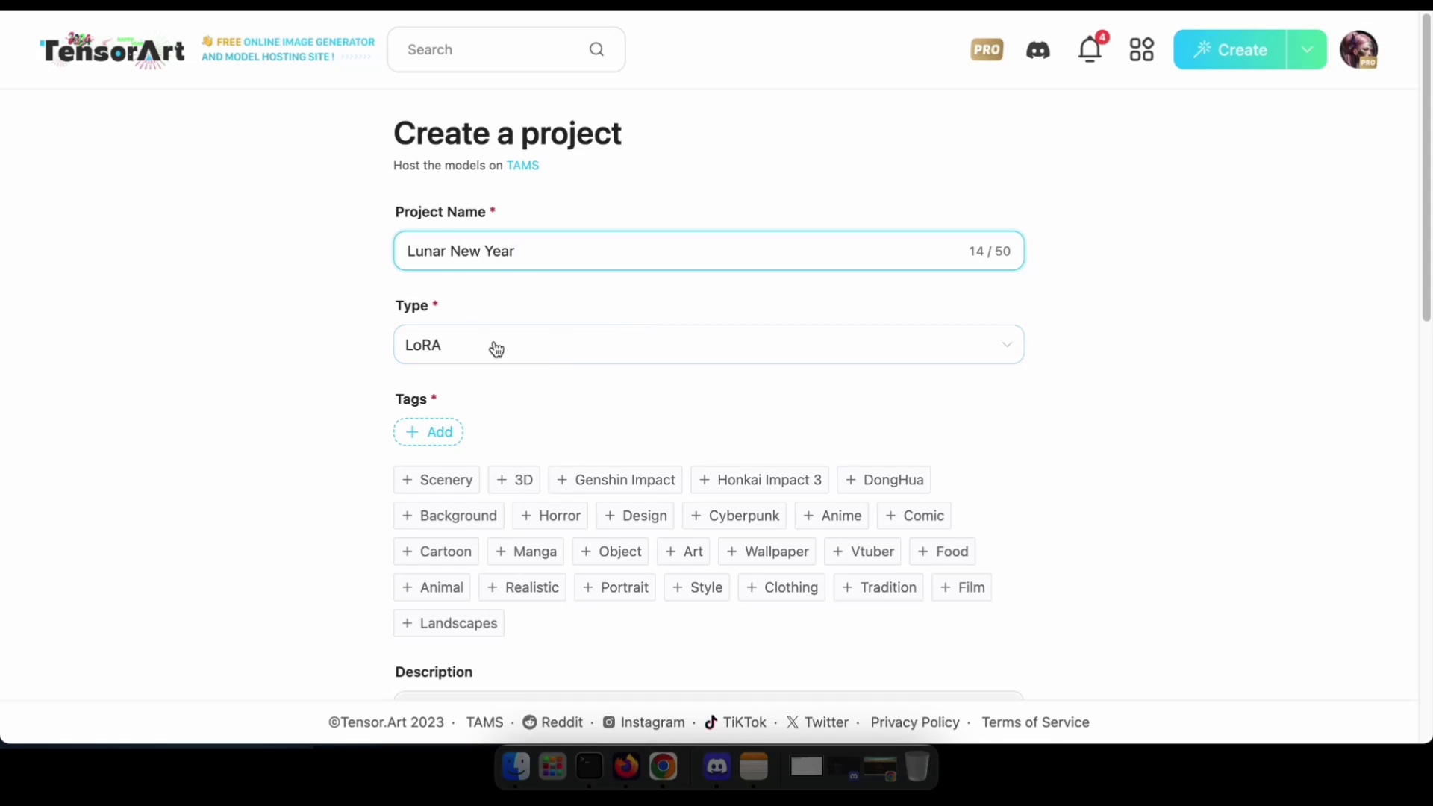
pyautogui.click(402, 434)
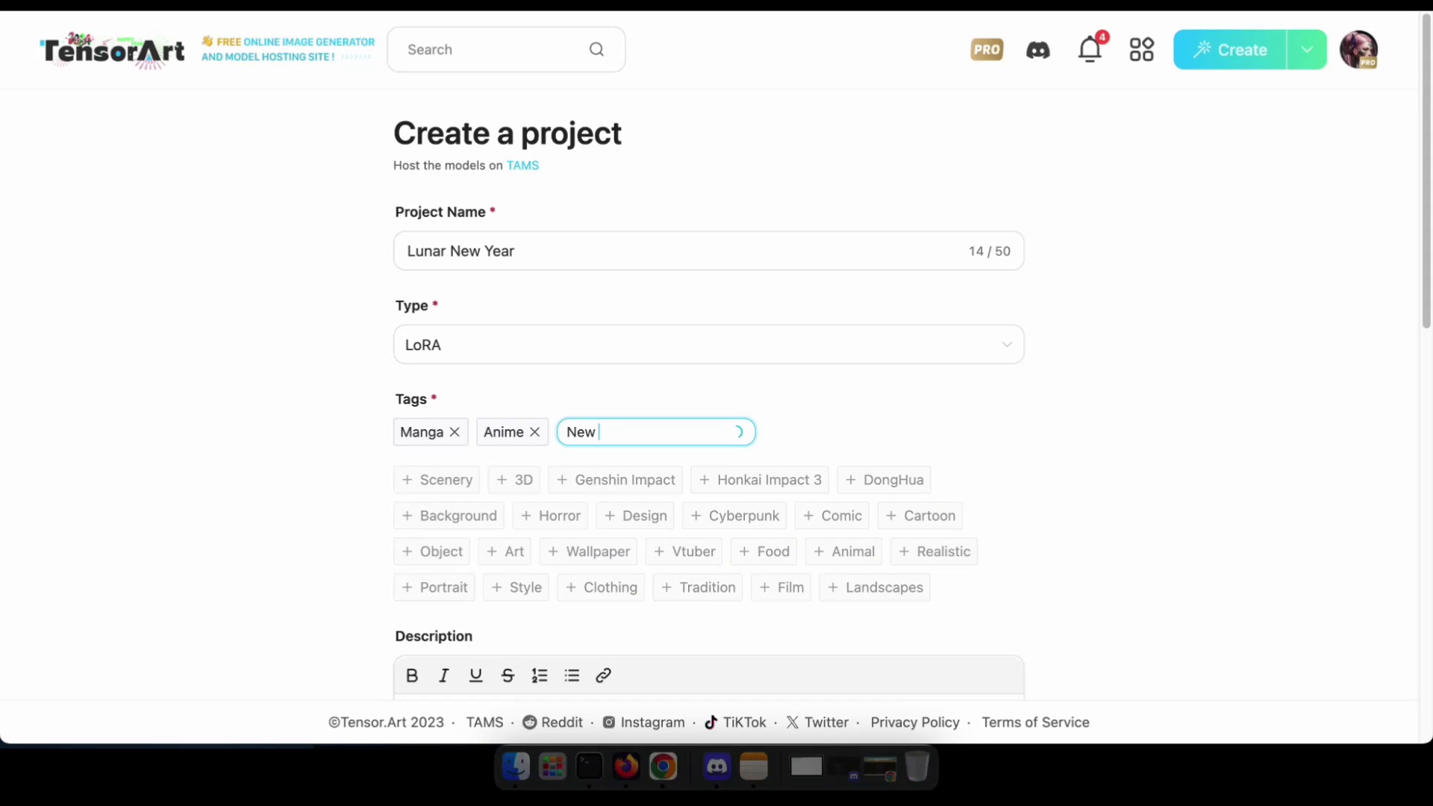
pyautogui.write('Year')
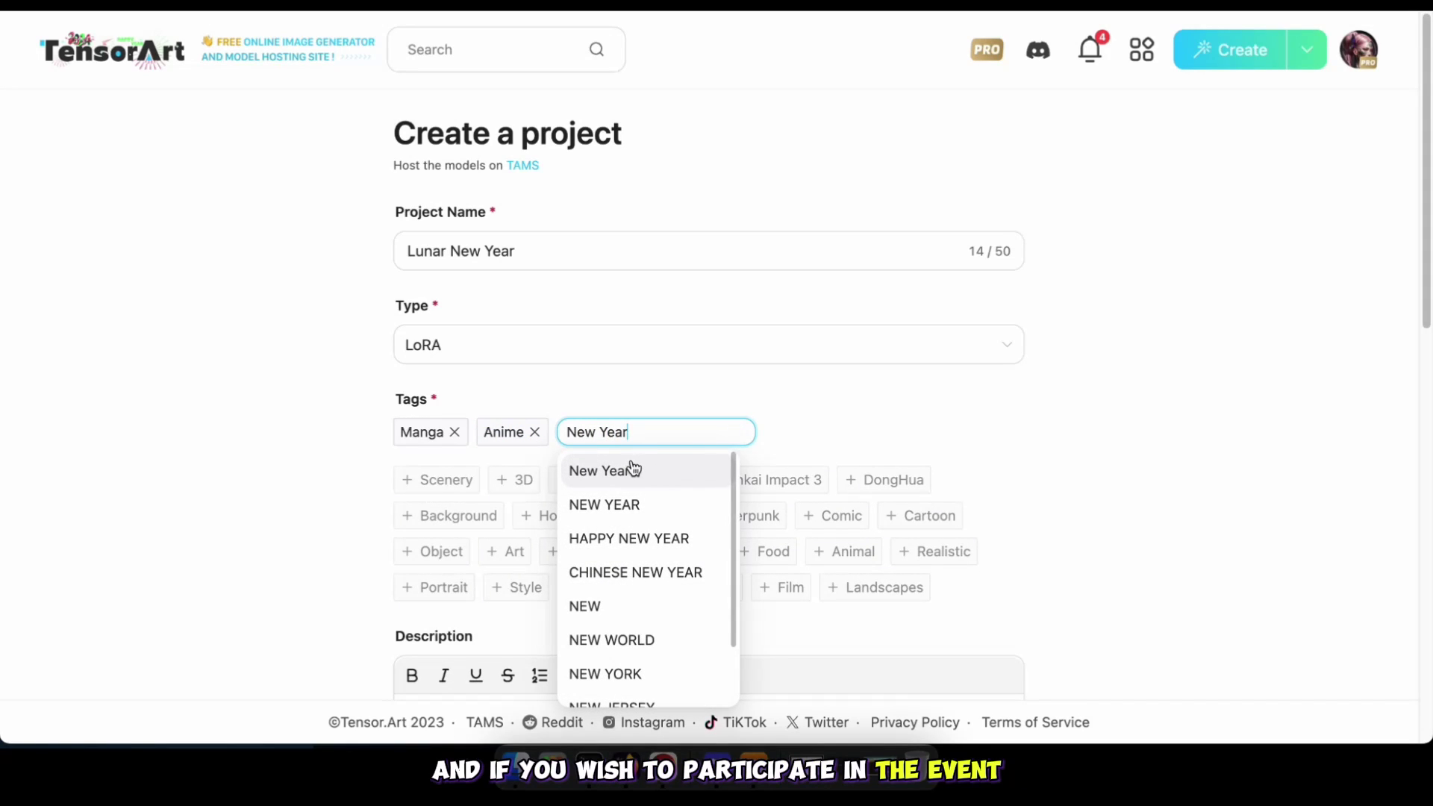
pyautogui.click(632, 470)
pyautogui.click(702, 437)
pyautogui.write('Chi')
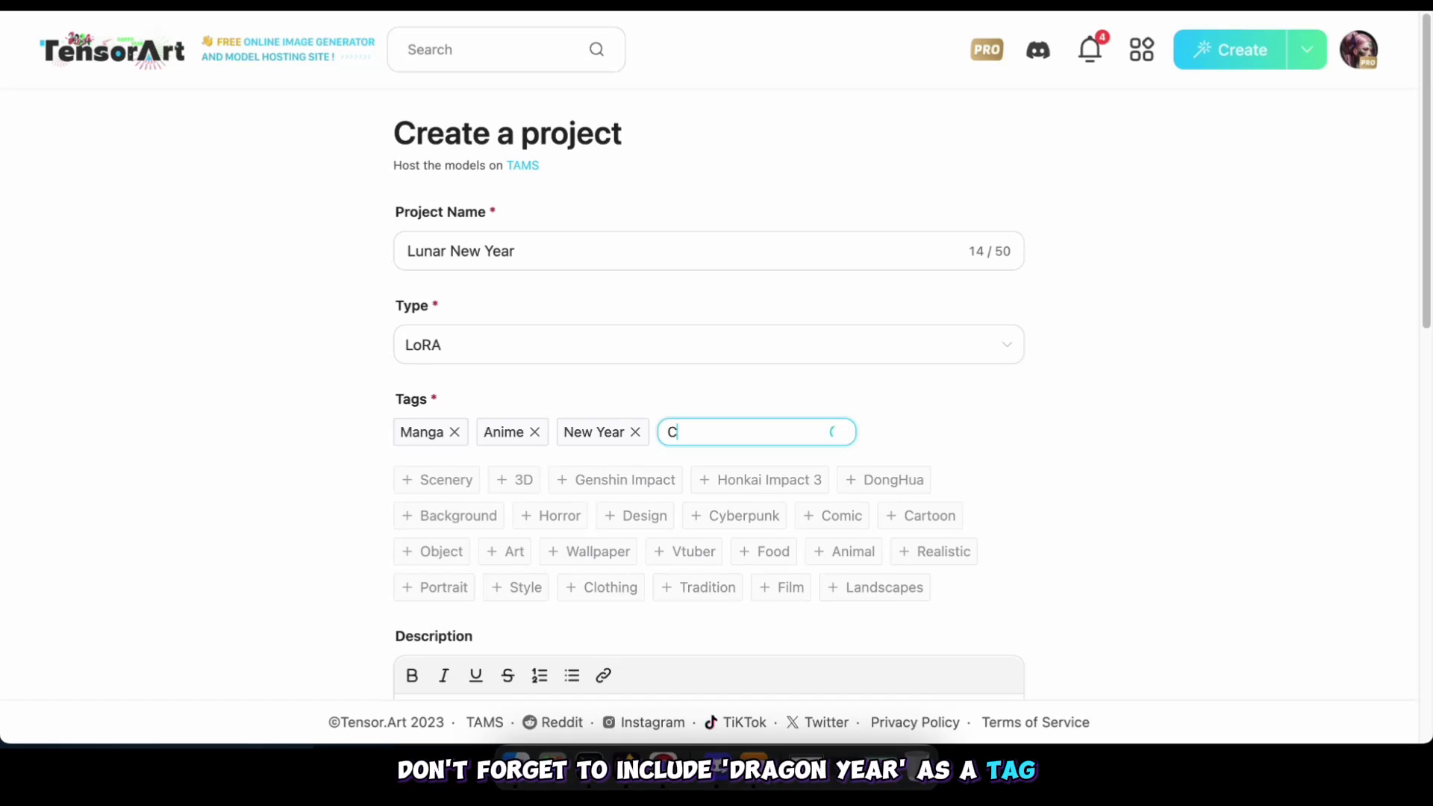
pyautogui.write('n')
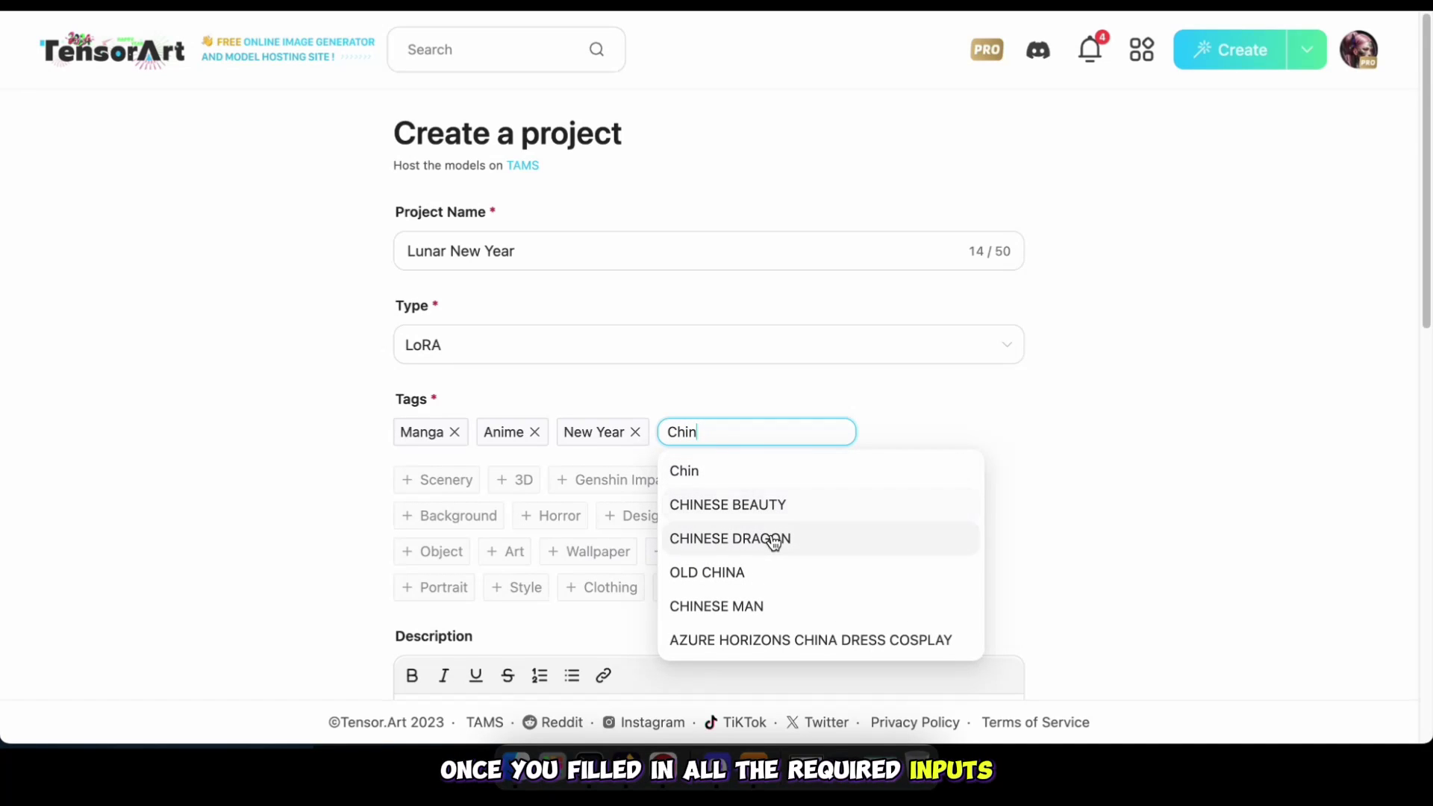
pyautogui.click(790, 541)
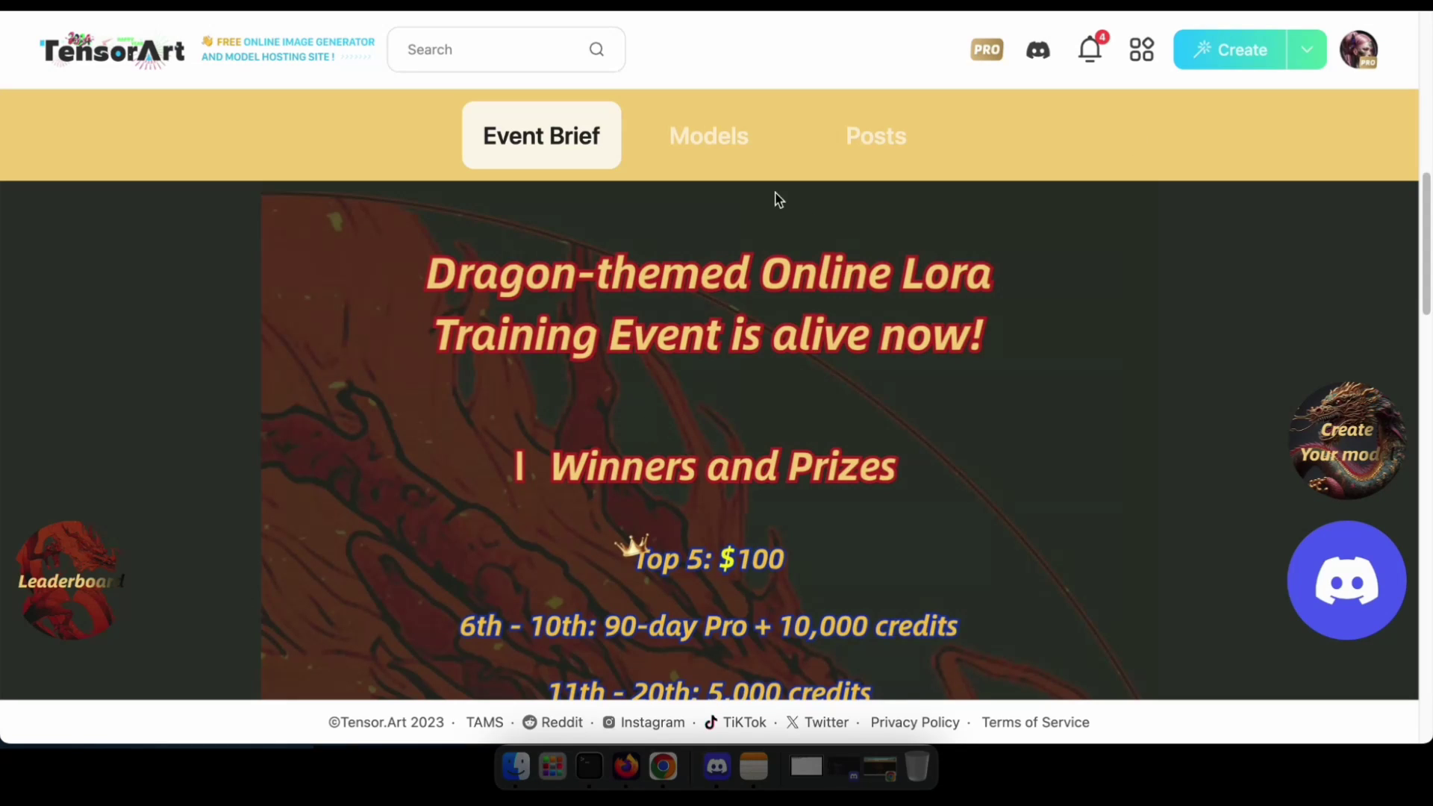
pyautogui.scroll(-5, 560, 448)
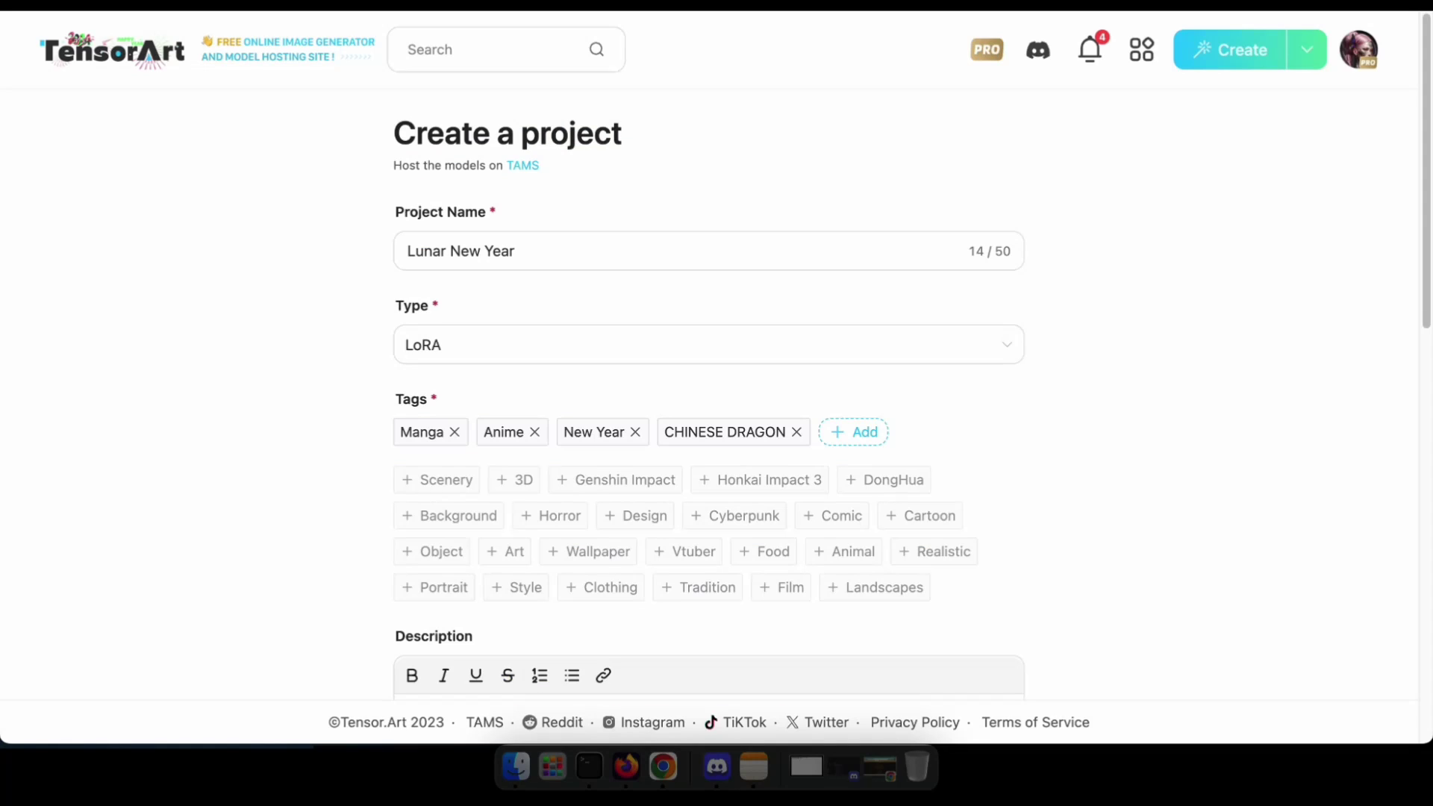
# Add the DragonYear tag, allow use on generation services, and create the project.
pyautogui.click(864, 431)
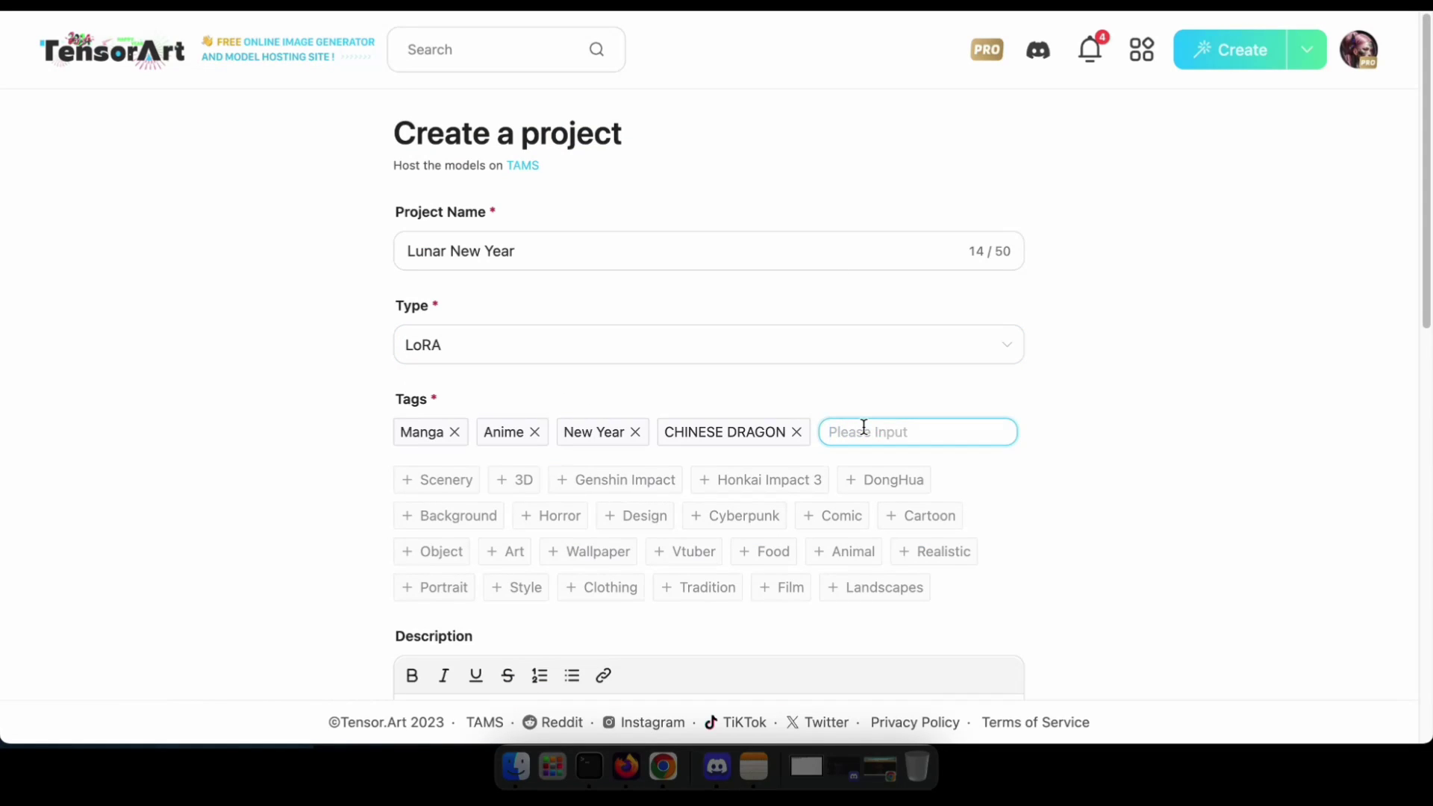
pyautogui.write('DragonYear')
pyautogui.click(889, 488)
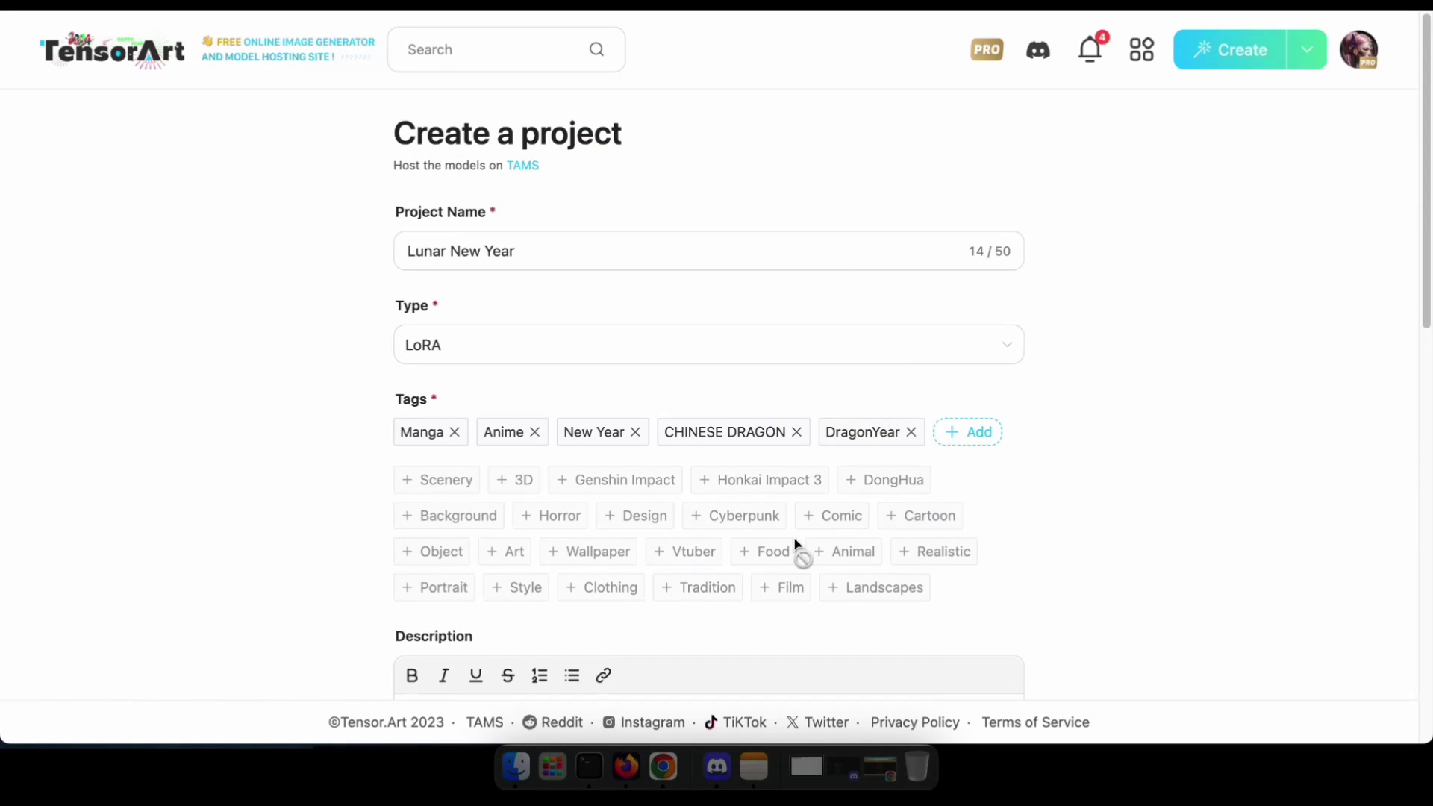
pyautogui.scroll(-3, 793, 542)
pyautogui.scroll(-2, 565, 456)
pyautogui.scroll(-3, 553, 410)
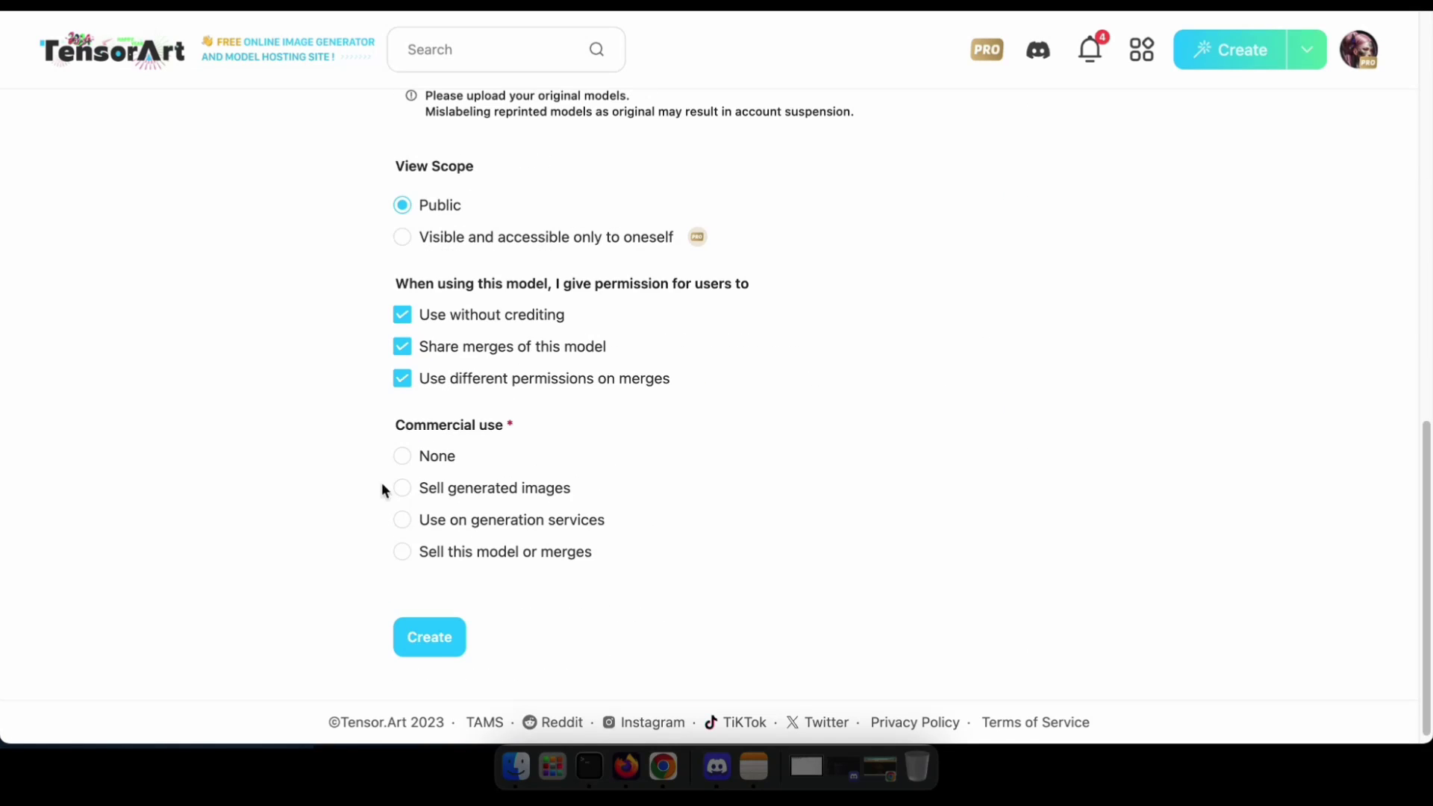
pyautogui.click(402, 519)
pyautogui.click(435, 634)
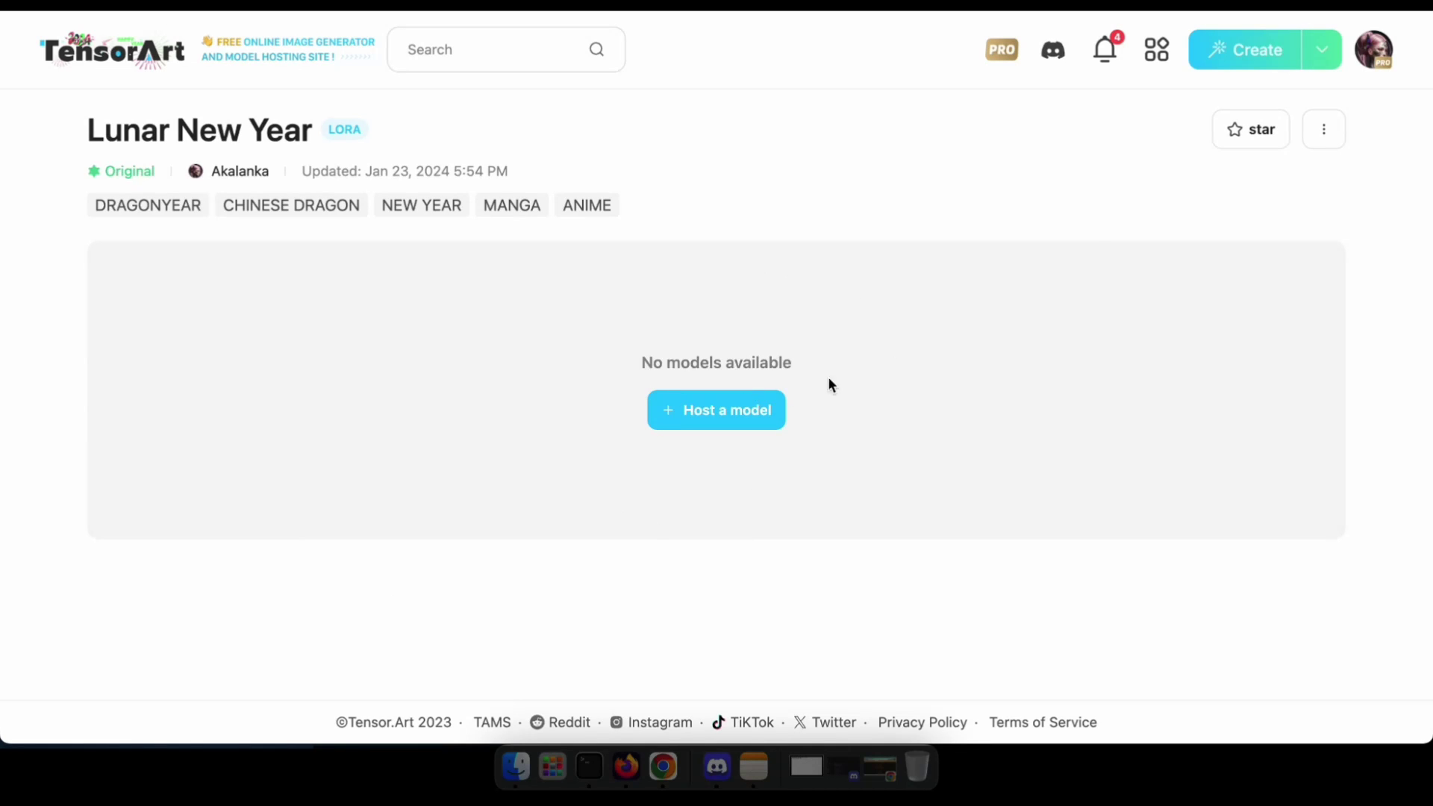
# Publish the training run's Epoch 10 into the Lunar New Year project.
pyautogui.moveTo(1373, 49)
pyautogui.click(1196, 219)
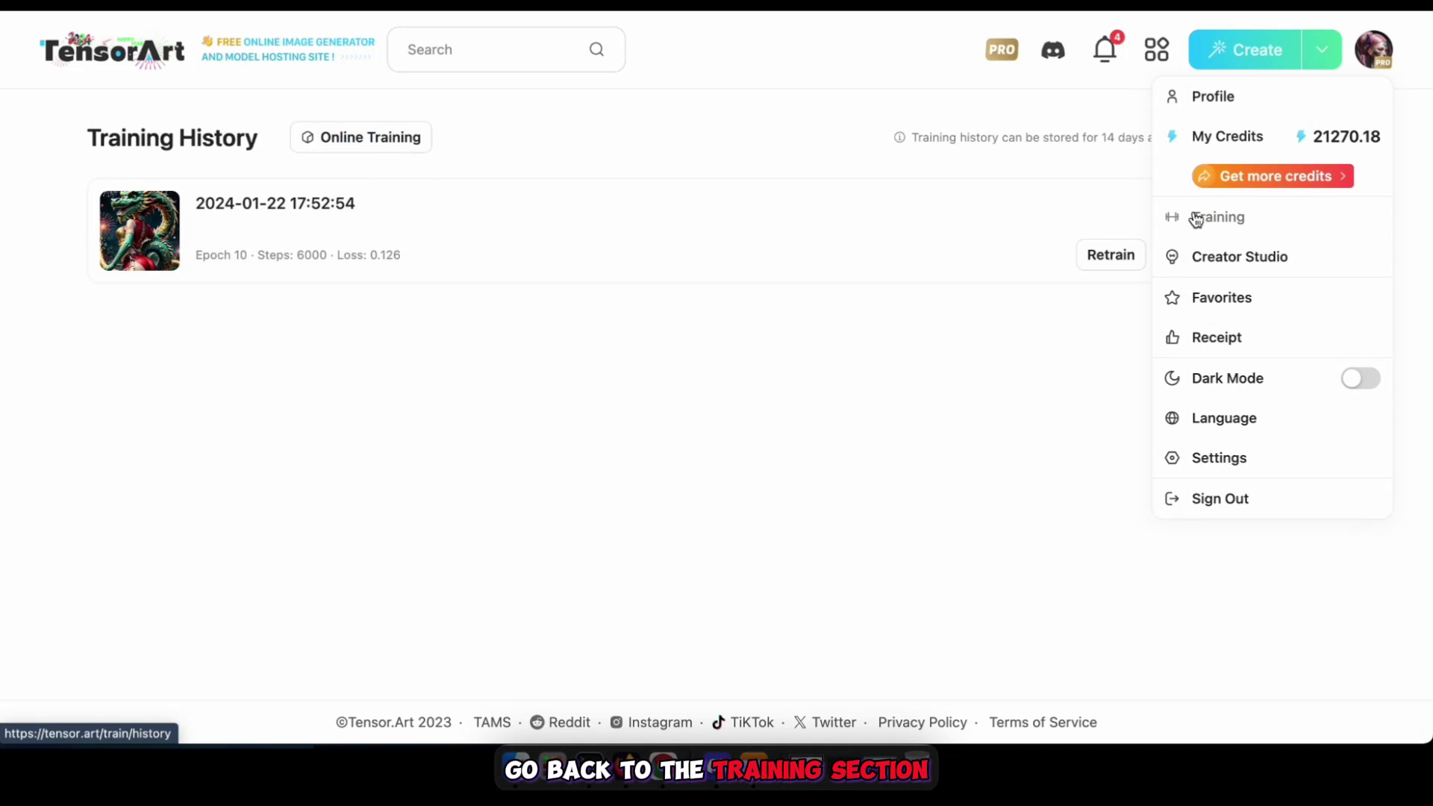
pyautogui.click(296, 202)
pyautogui.scroll(-2, 431, 436)
pyautogui.scroll(-8, 431, 437)
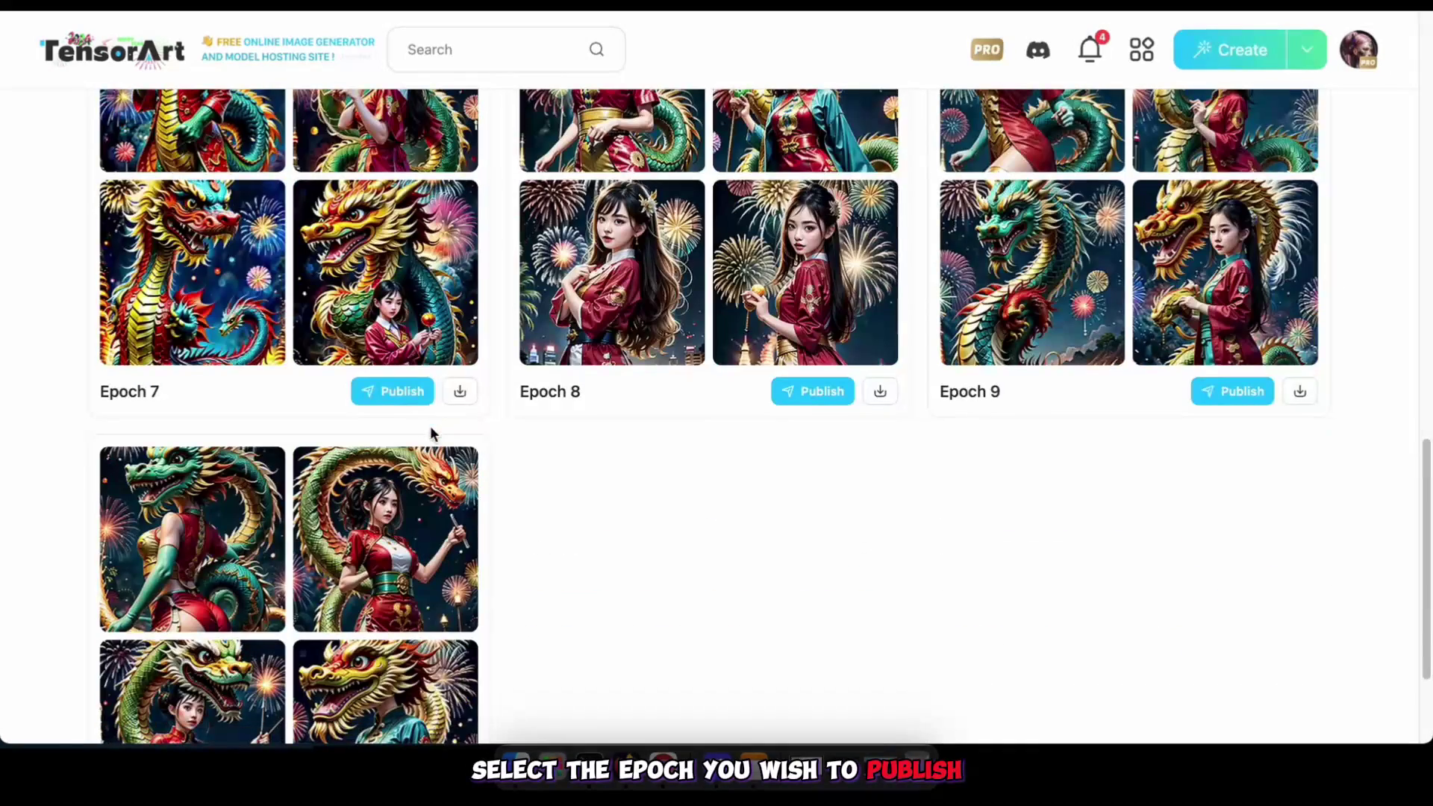
pyautogui.scroll(-2, 431, 426)
pyautogui.click(388, 672)
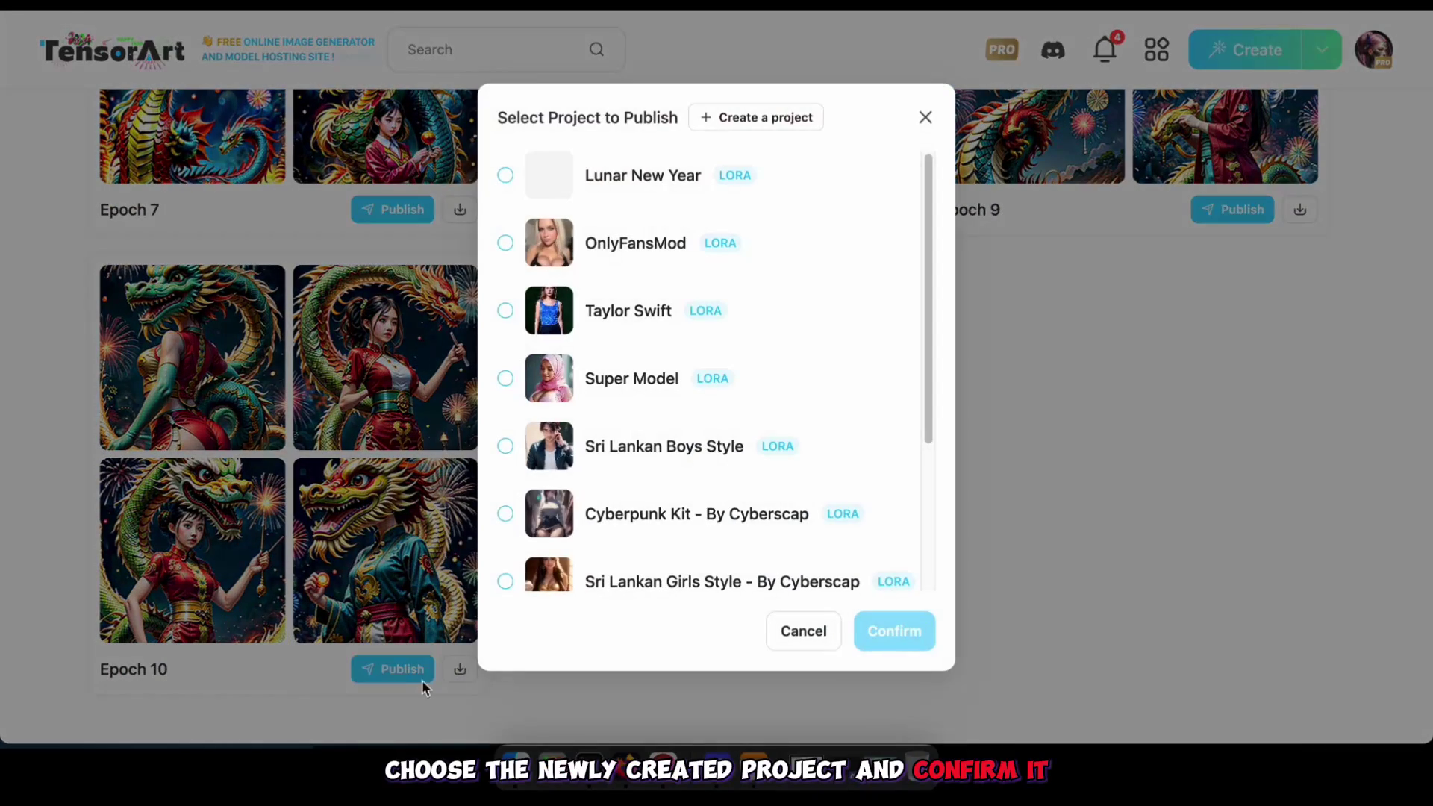
pyautogui.click(676, 177)
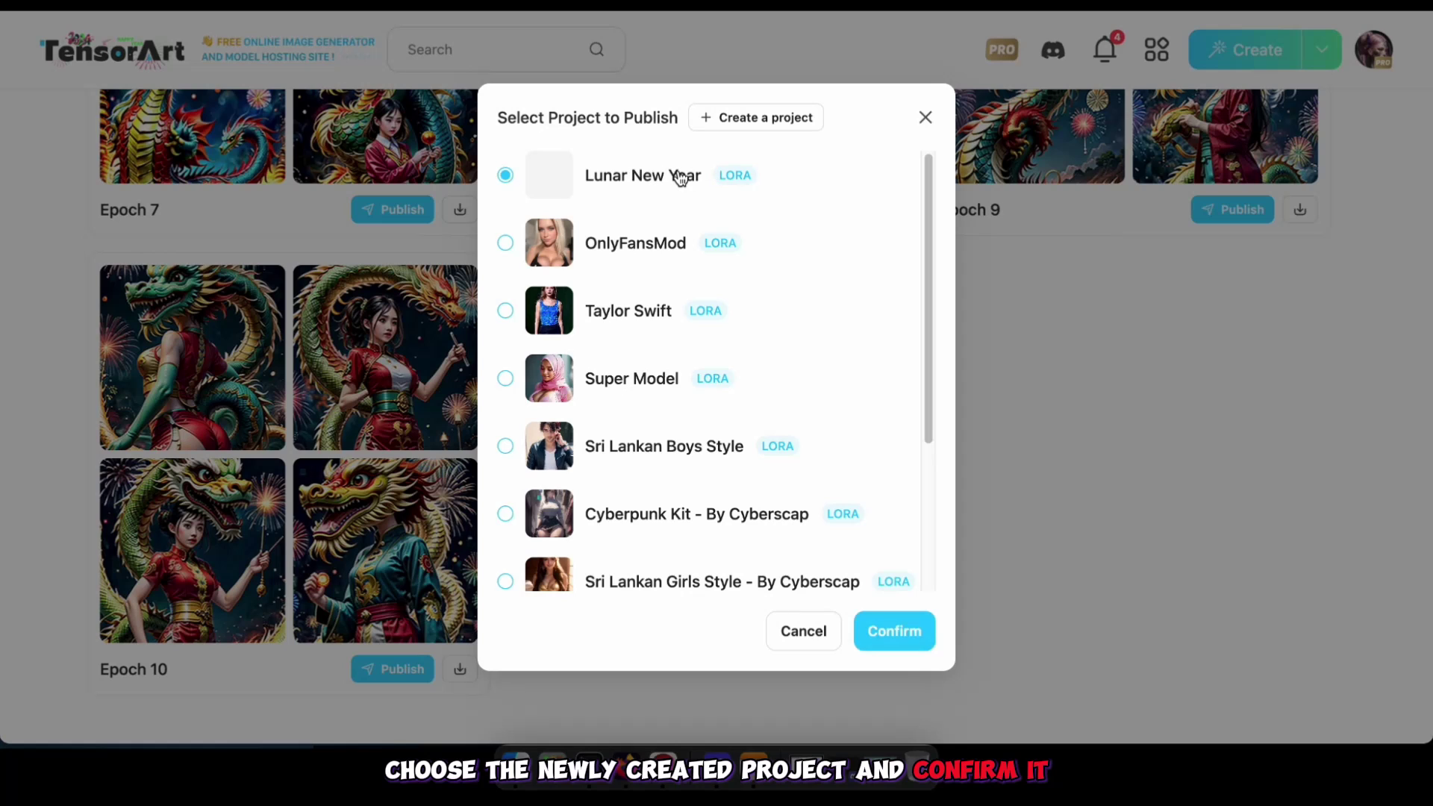
pyautogui.click(889, 635)
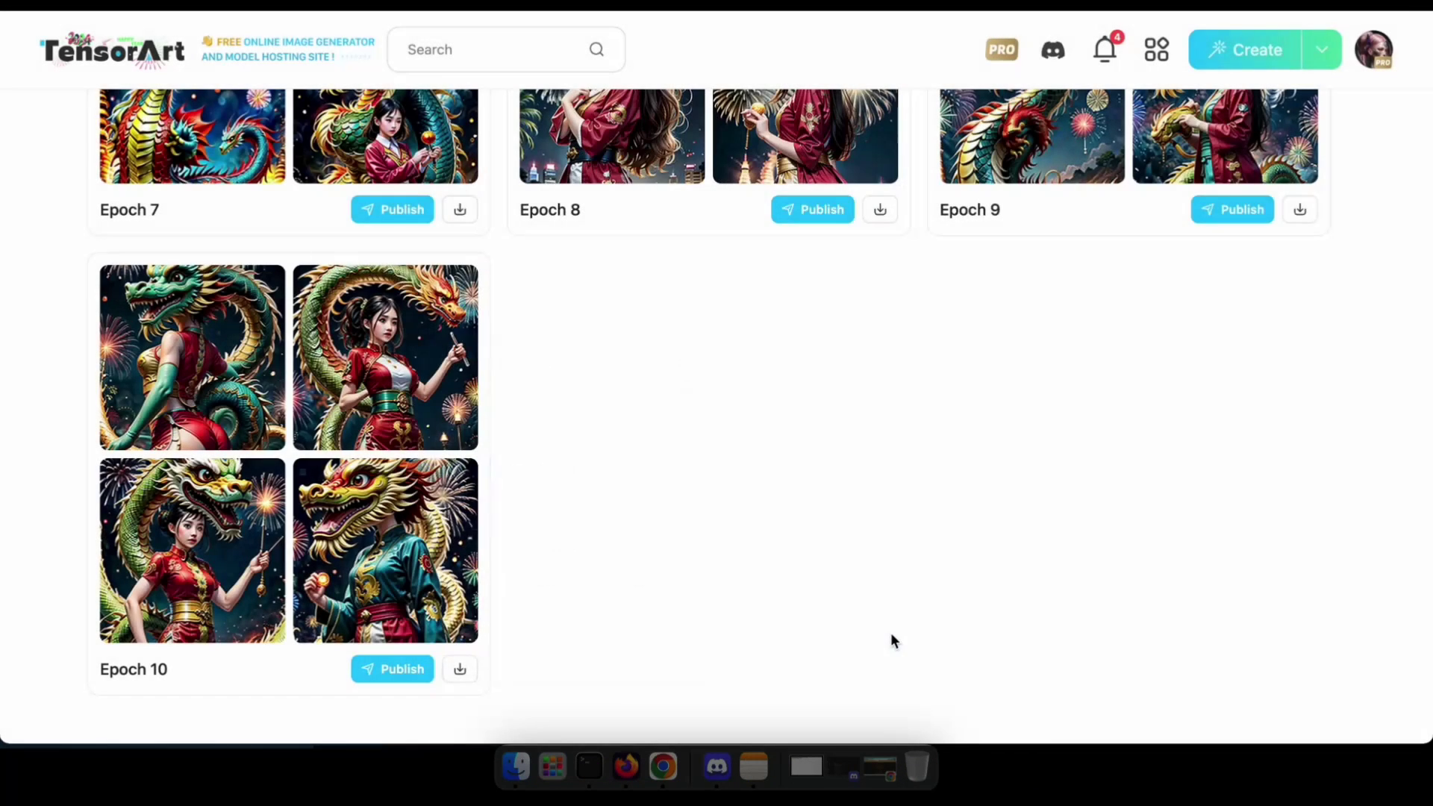
# Set model version v1 and add trigger word 'lunar'.
pyautogui.click(590, 294)
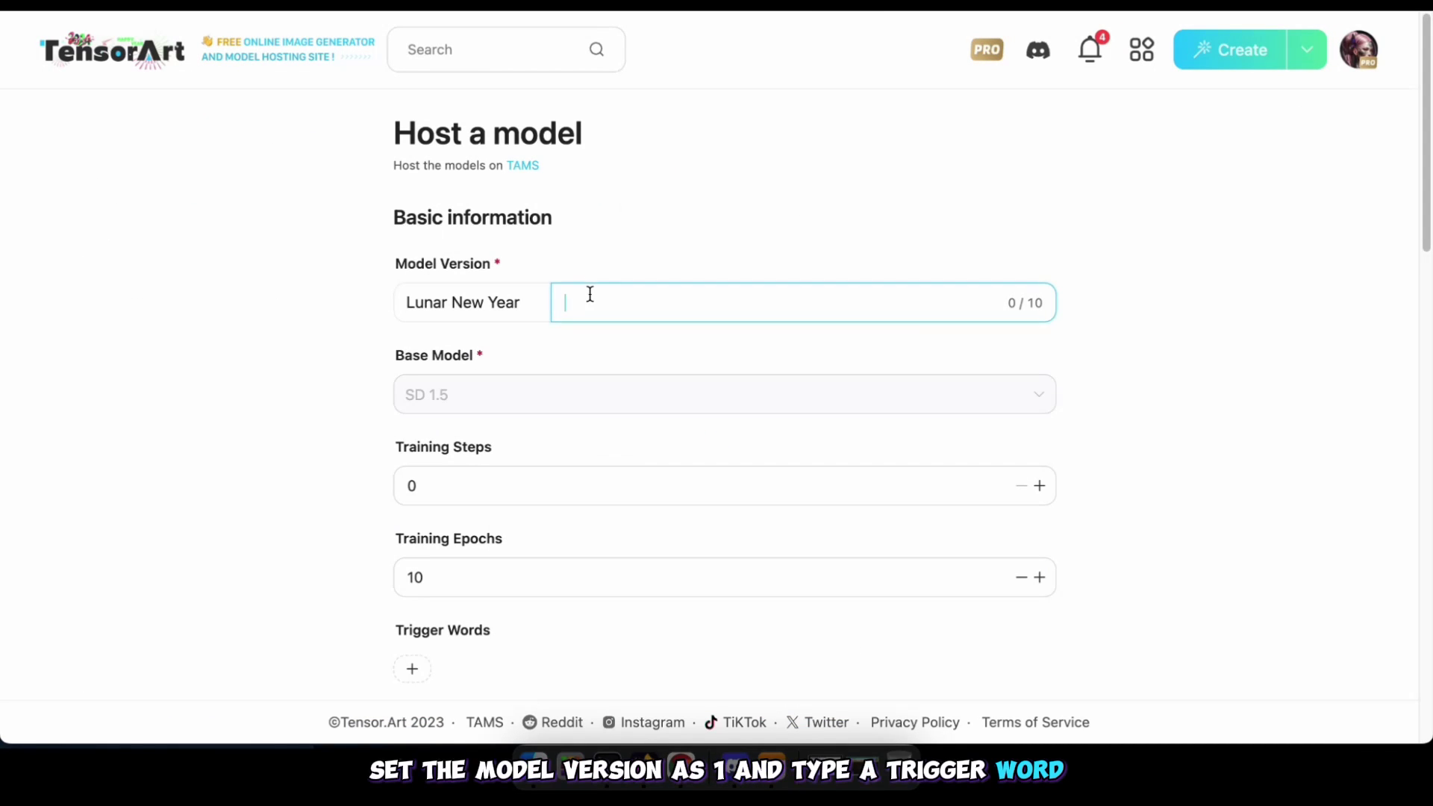
pyautogui.write('v1')
pyautogui.scroll(-2, 472, 450)
pyautogui.click(423, 468)
pyautogui.write('lu')
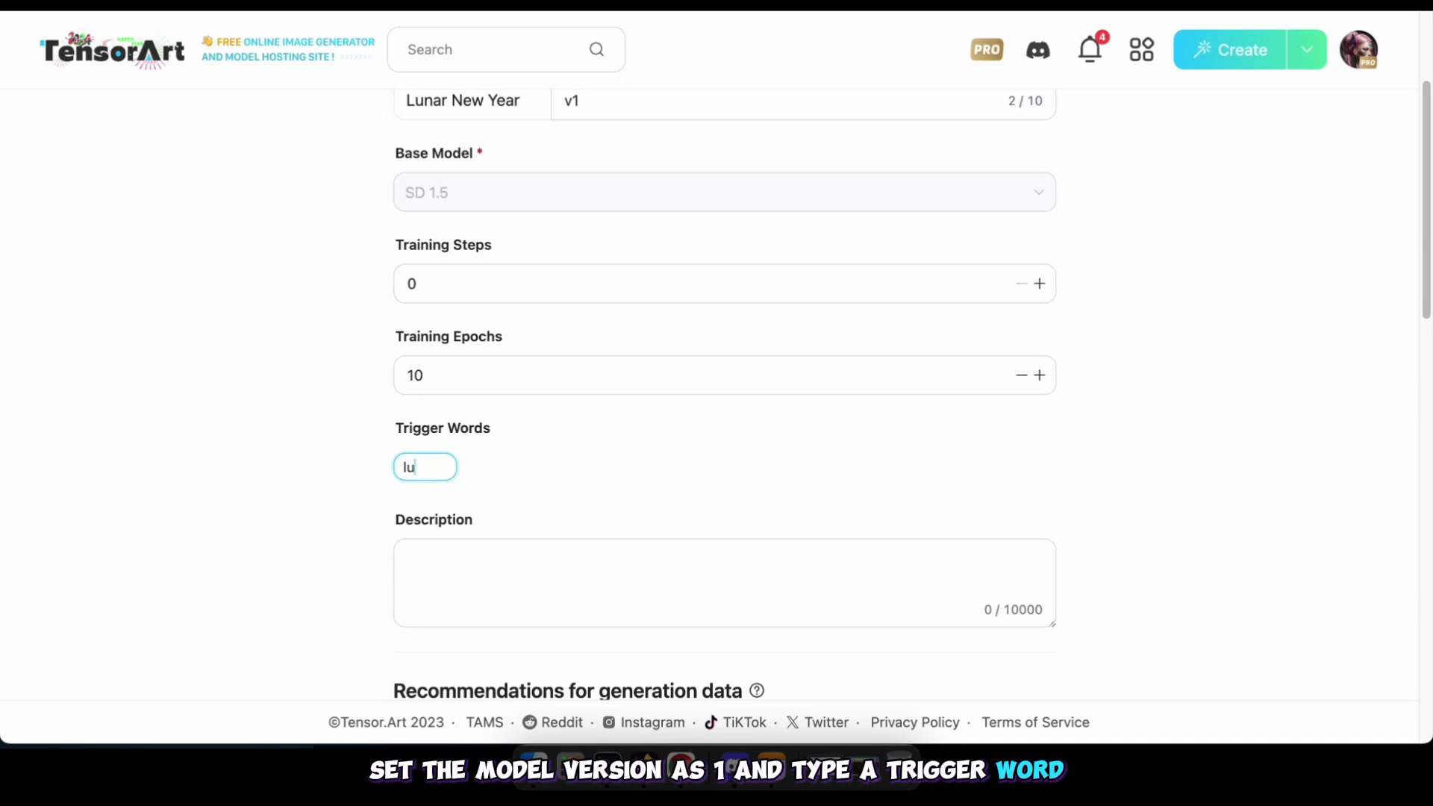
pyautogui.write('nar')
pyautogui.press('Return')
pyautogui.scroll(-3, 511, 461)
pyautogui.click(496, 370)
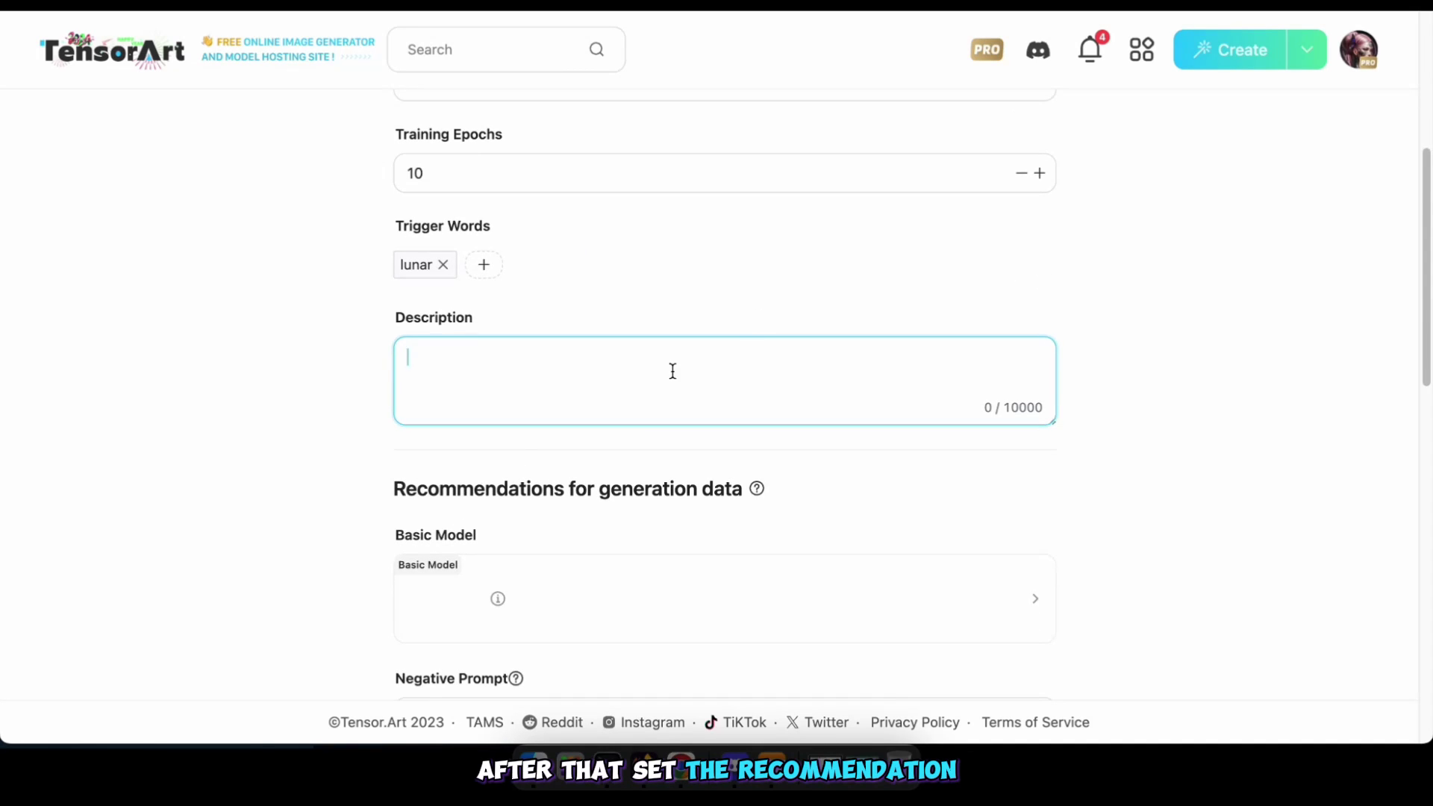
pyautogui.scroll(-2, 672, 370)
pyautogui.moveTo(392, 328); pyautogui.dragTo(705, 328)
# Pick Maggy v1 from My Starred as basic model and enter negative prompt 'nsfw'.
pyautogui.click(823, 341)
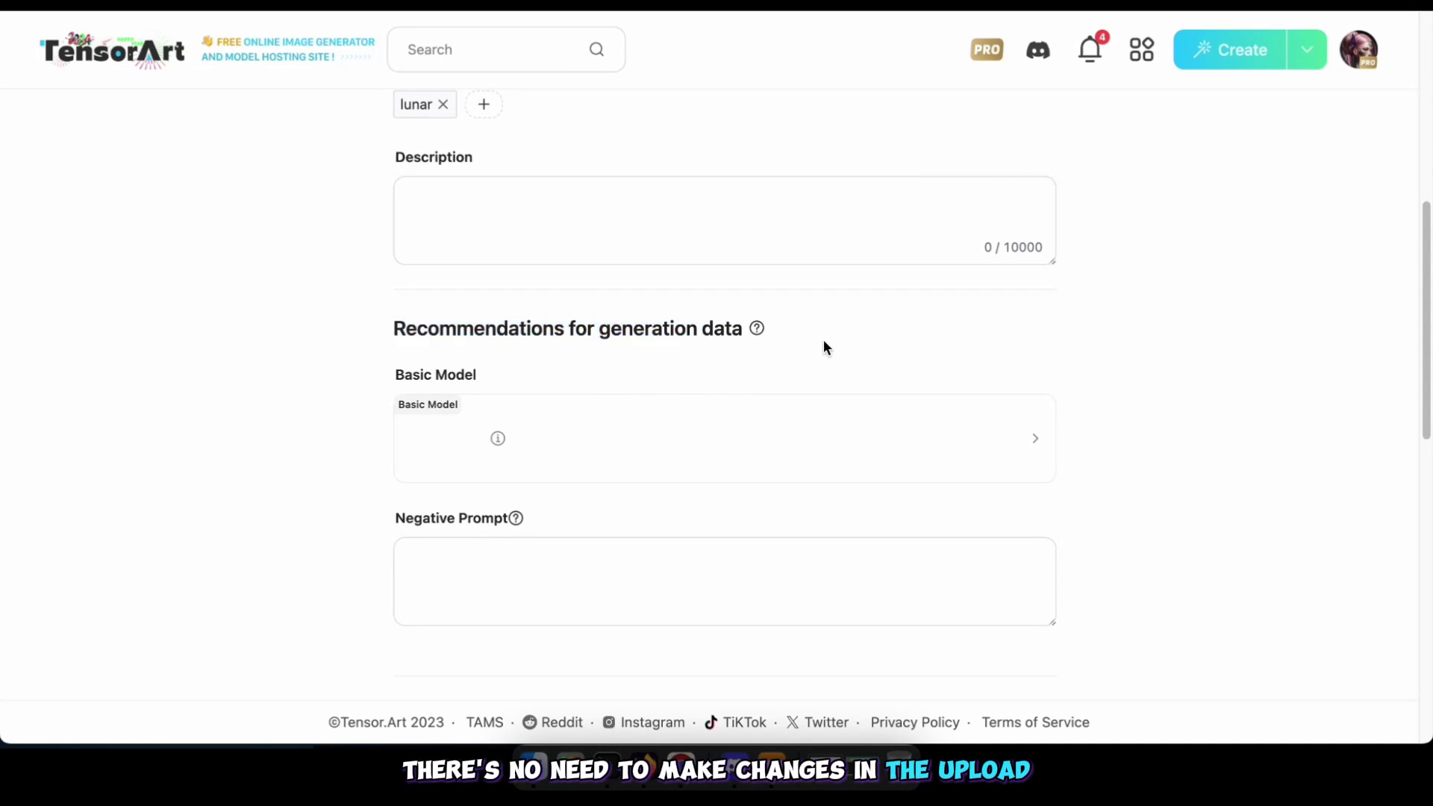
pyautogui.click(688, 445)
pyautogui.click(141, 208)
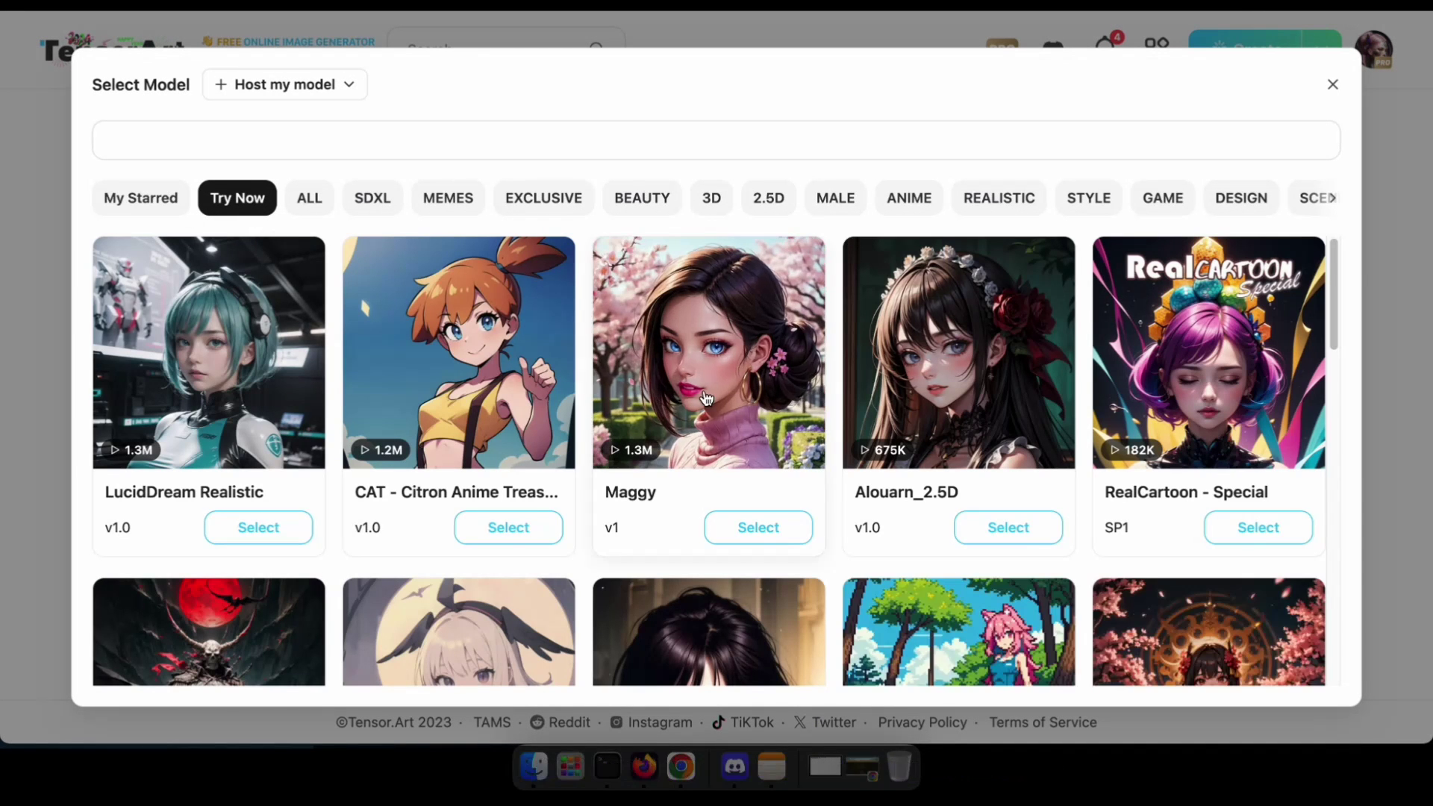
pyautogui.click(758, 527)
pyautogui.scroll(-3, 749, 377)
pyautogui.click(457, 203)
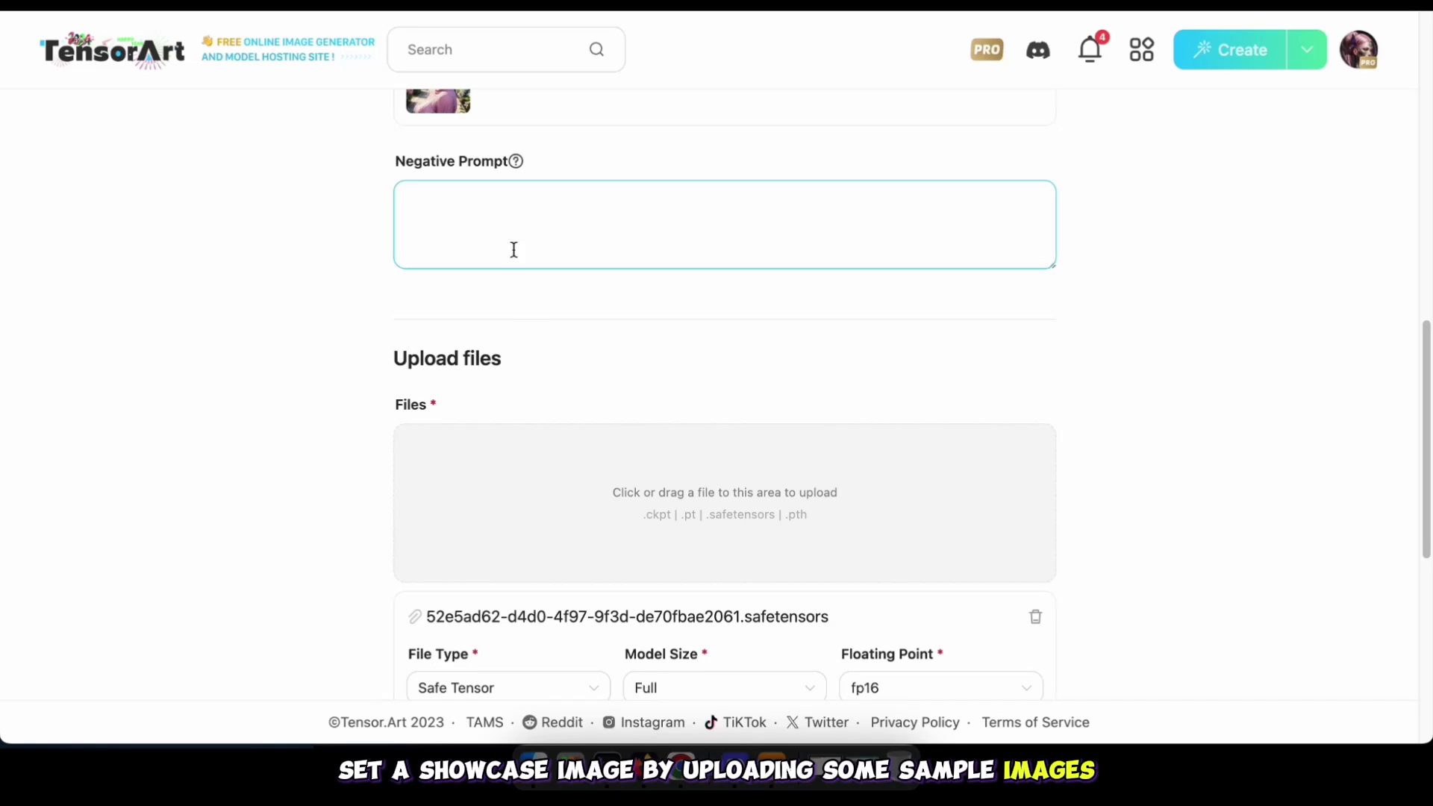
pyautogui.click(496, 206)
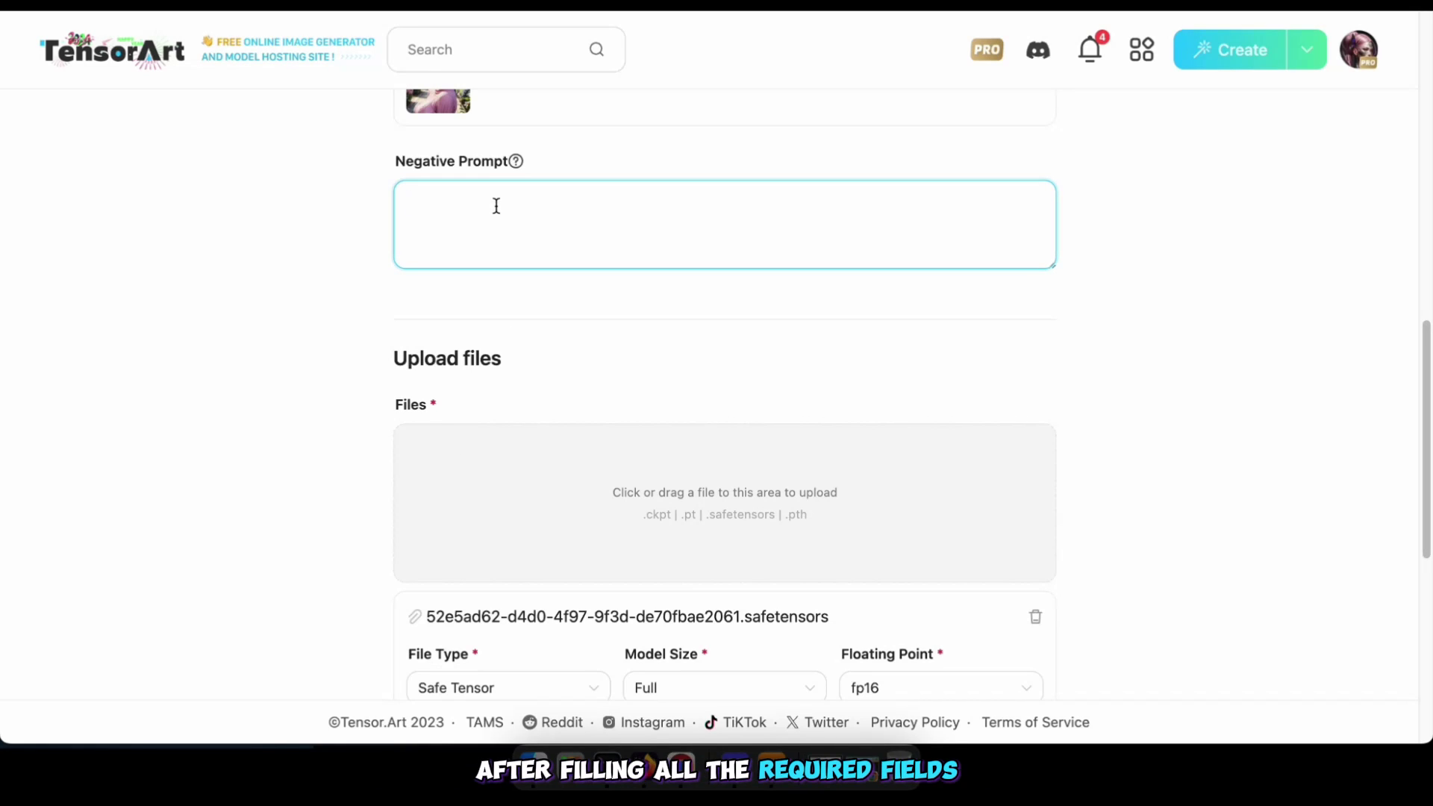
pyautogui.write('nsfw')
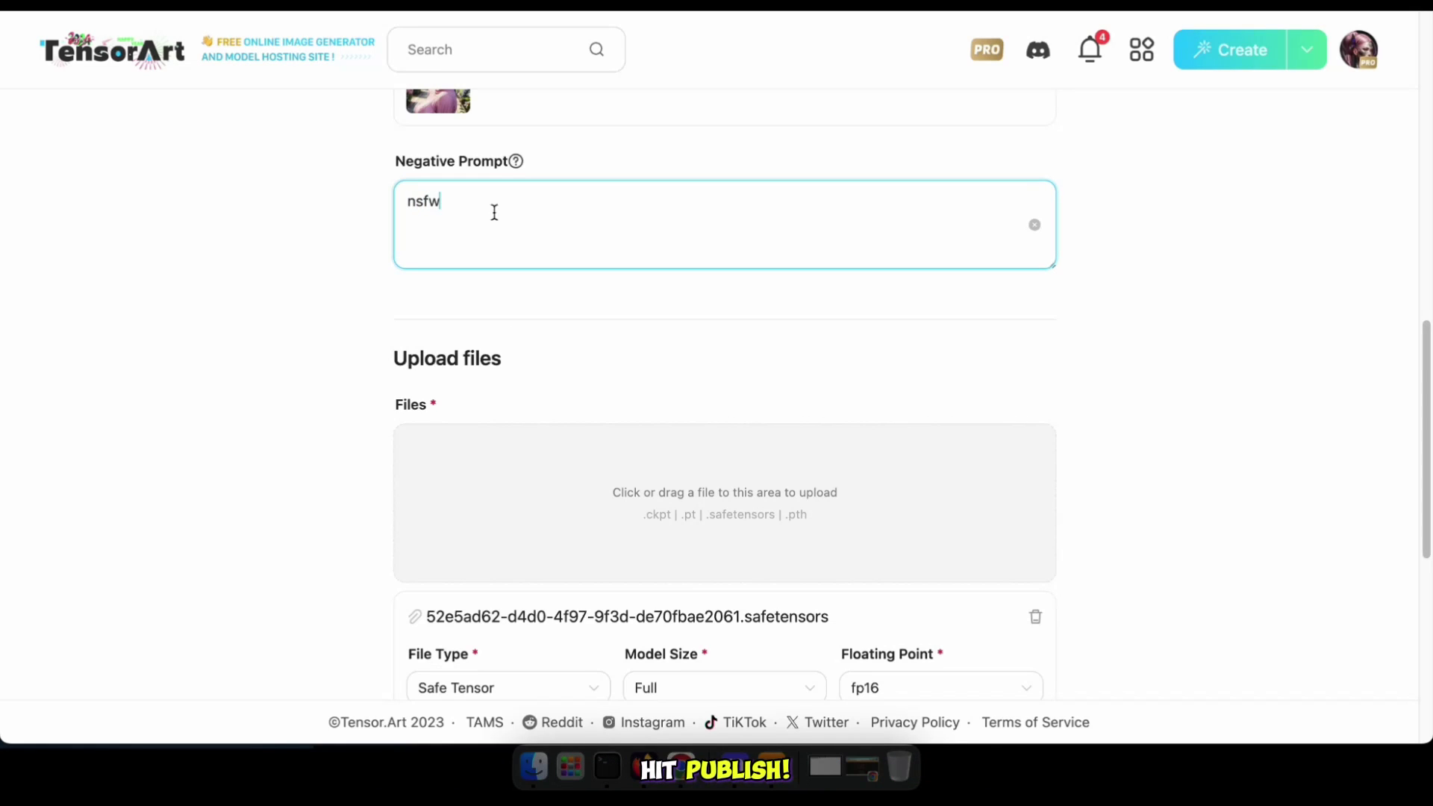
pyautogui.scroll(-3, 482, 300)
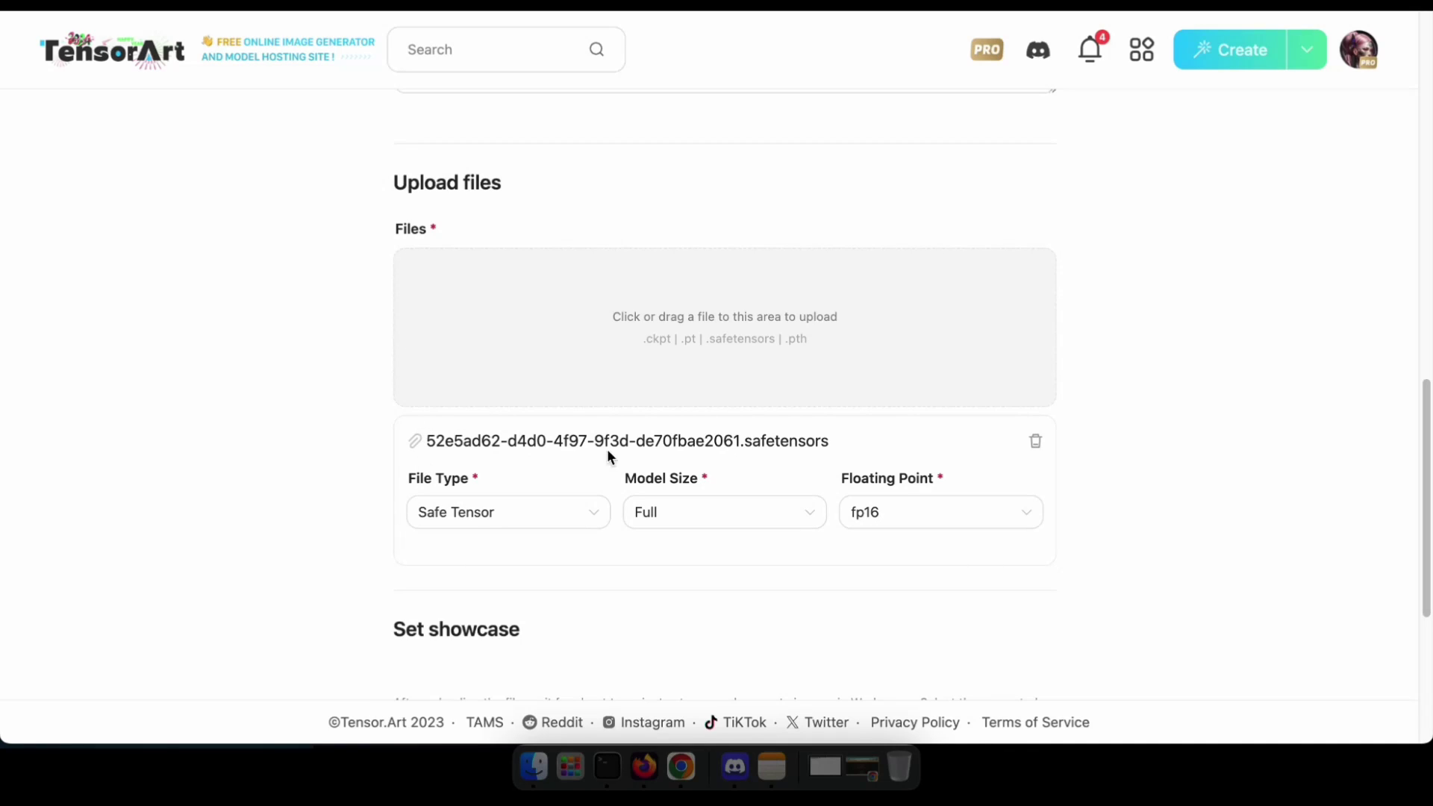
pyautogui.scroll(-6, 717, 492)
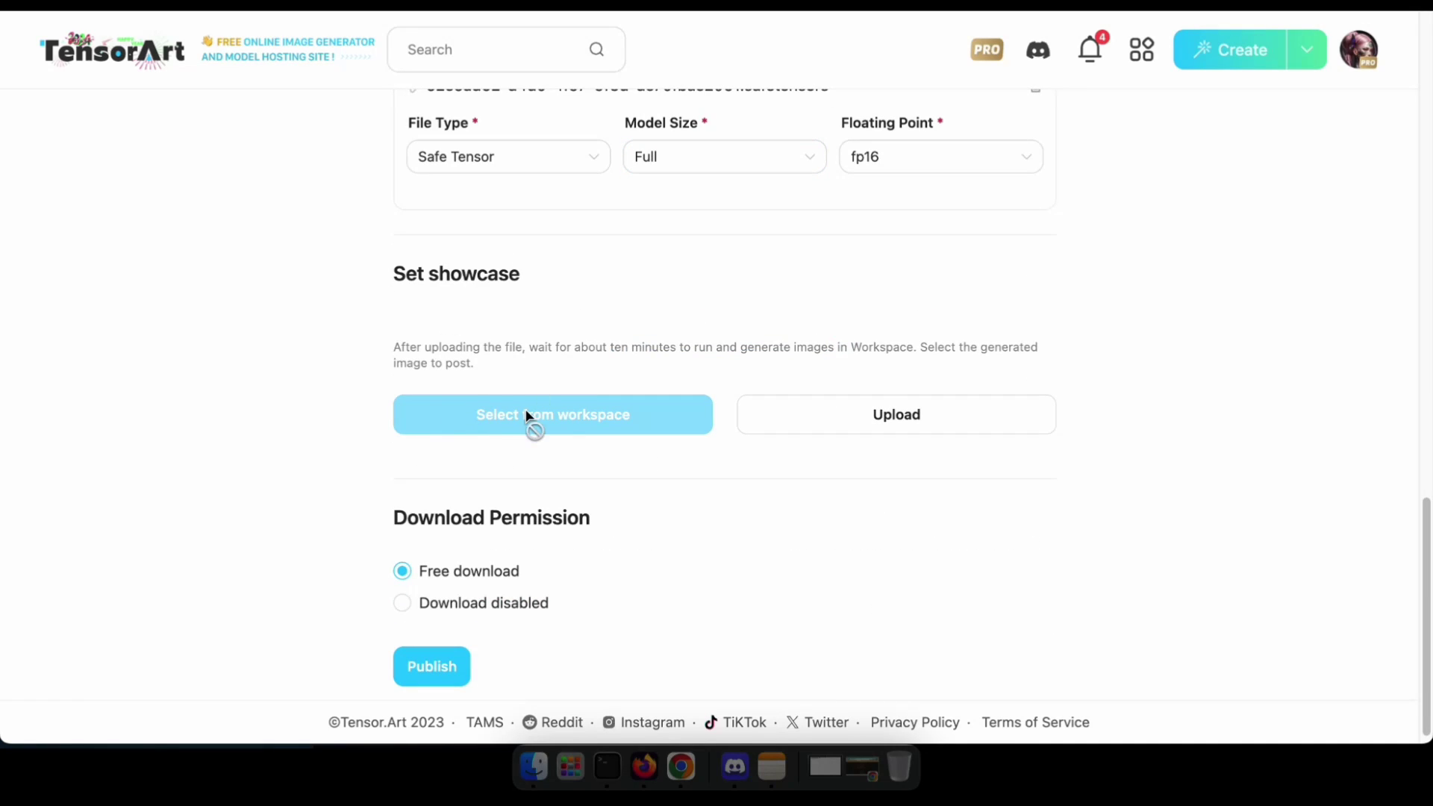
# Publish the LoRA with sample-28.png as showcase and launch a test generation.
pyautogui.click(896, 419)
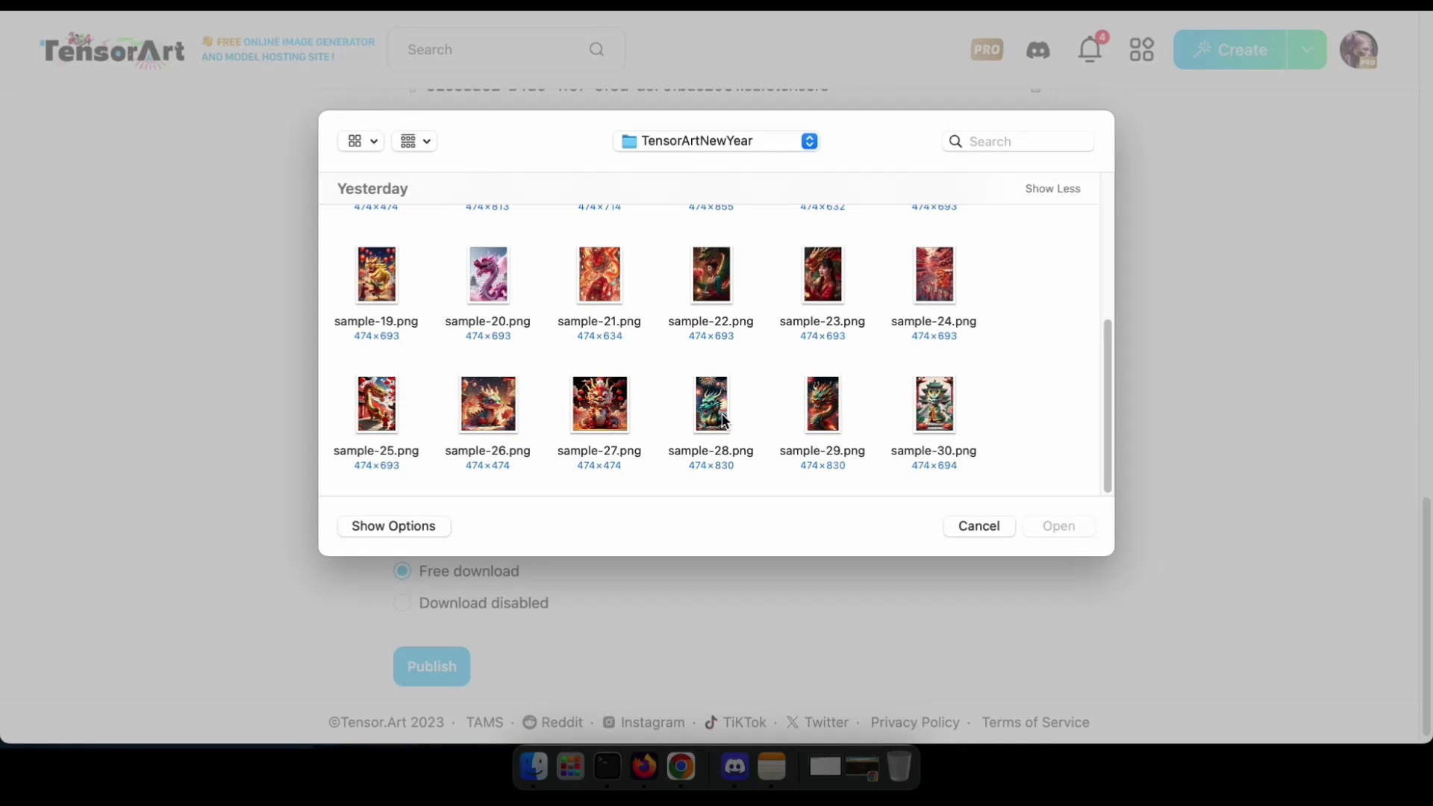
pyautogui.doubleClick(722, 416)
pyautogui.scroll(-5, 364, 490)
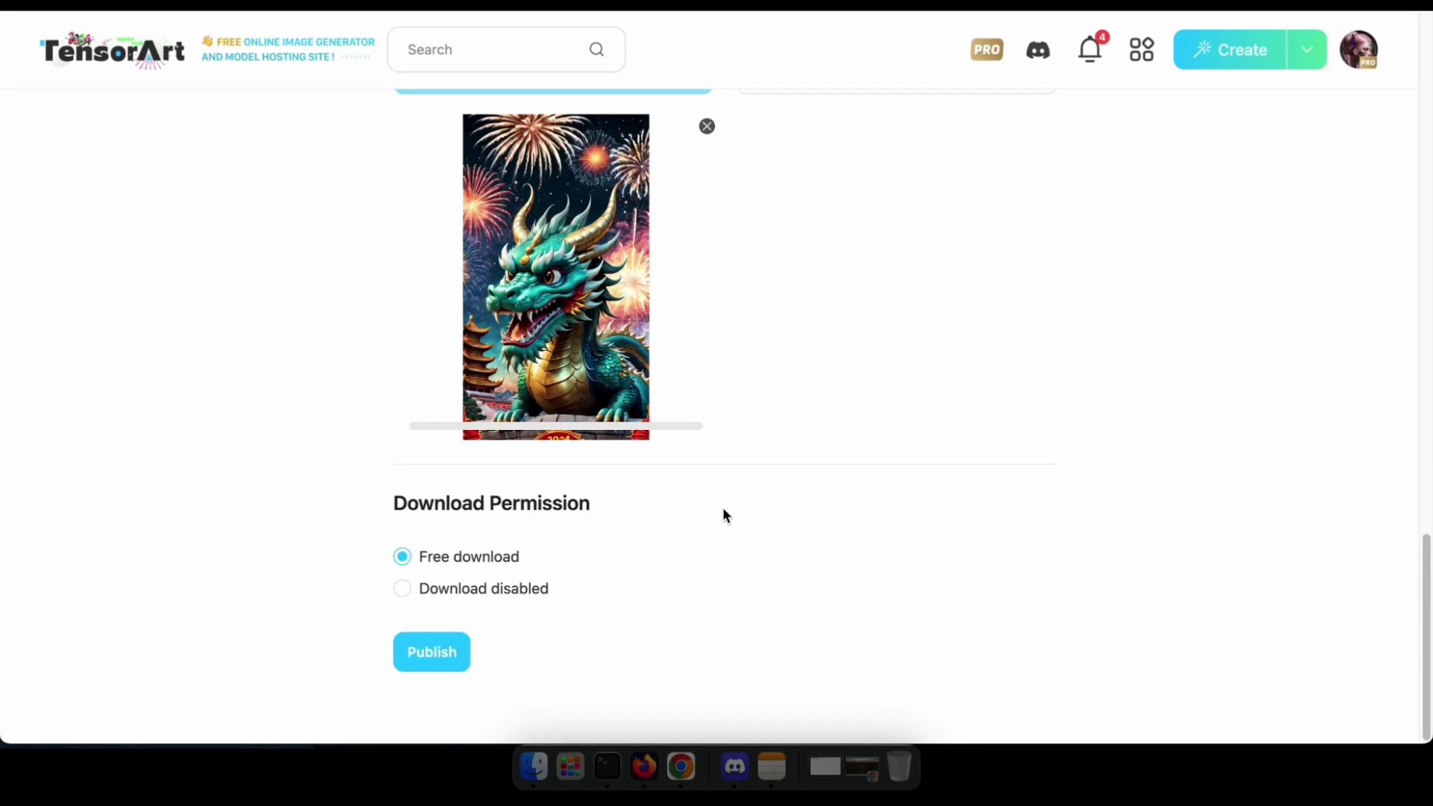
pyautogui.scroll(5, 387, 560)
pyautogui.scroll(-5, 387, 560)
pyautogui.click(421, 660)
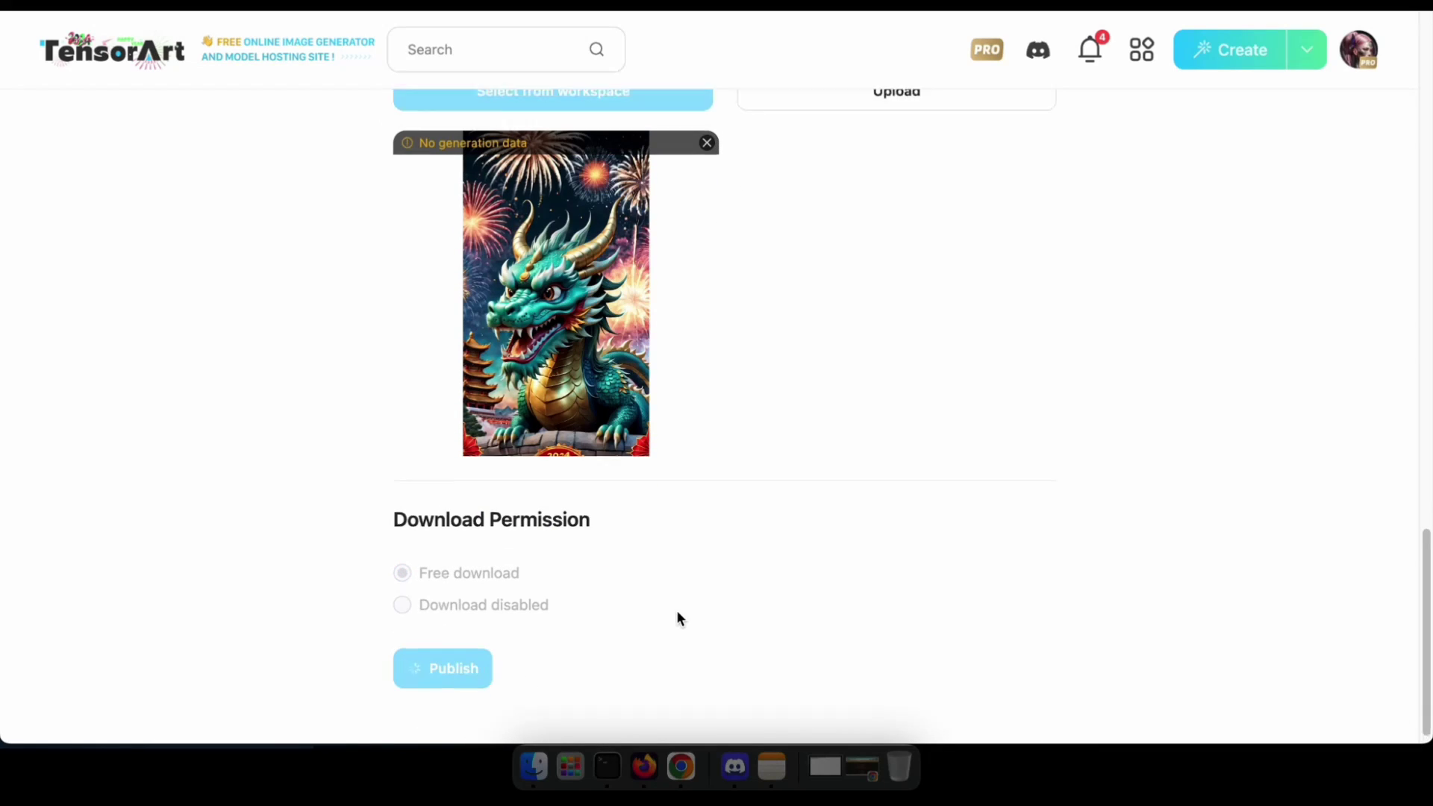
pyautogui.scroll(5, 676, 614)
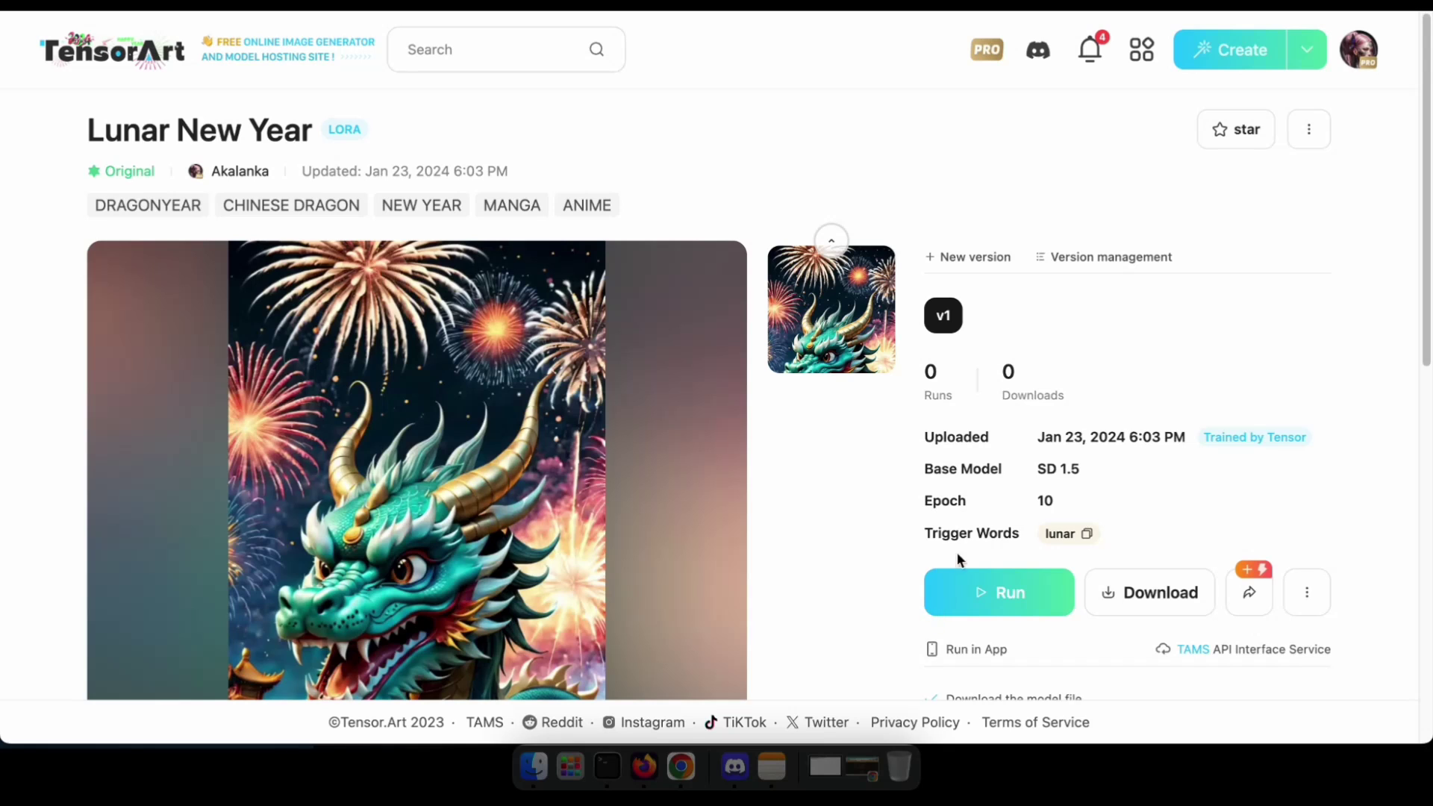
pyautogui.click(991, 591)
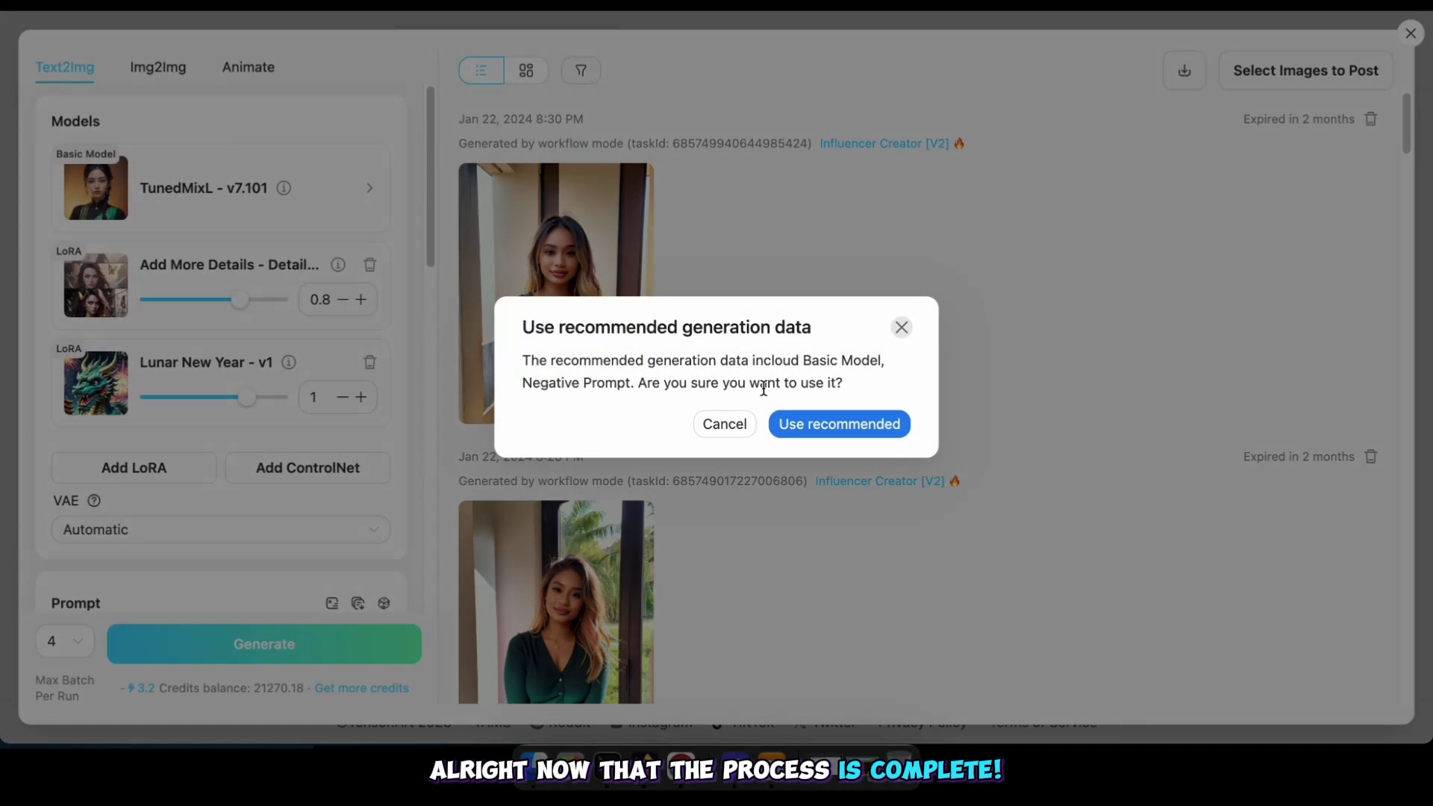
# Apply recommended settings, replace '1girl' with 'dragon, lunar, new year', and generate four images.
pyautogui.click(811, 423)
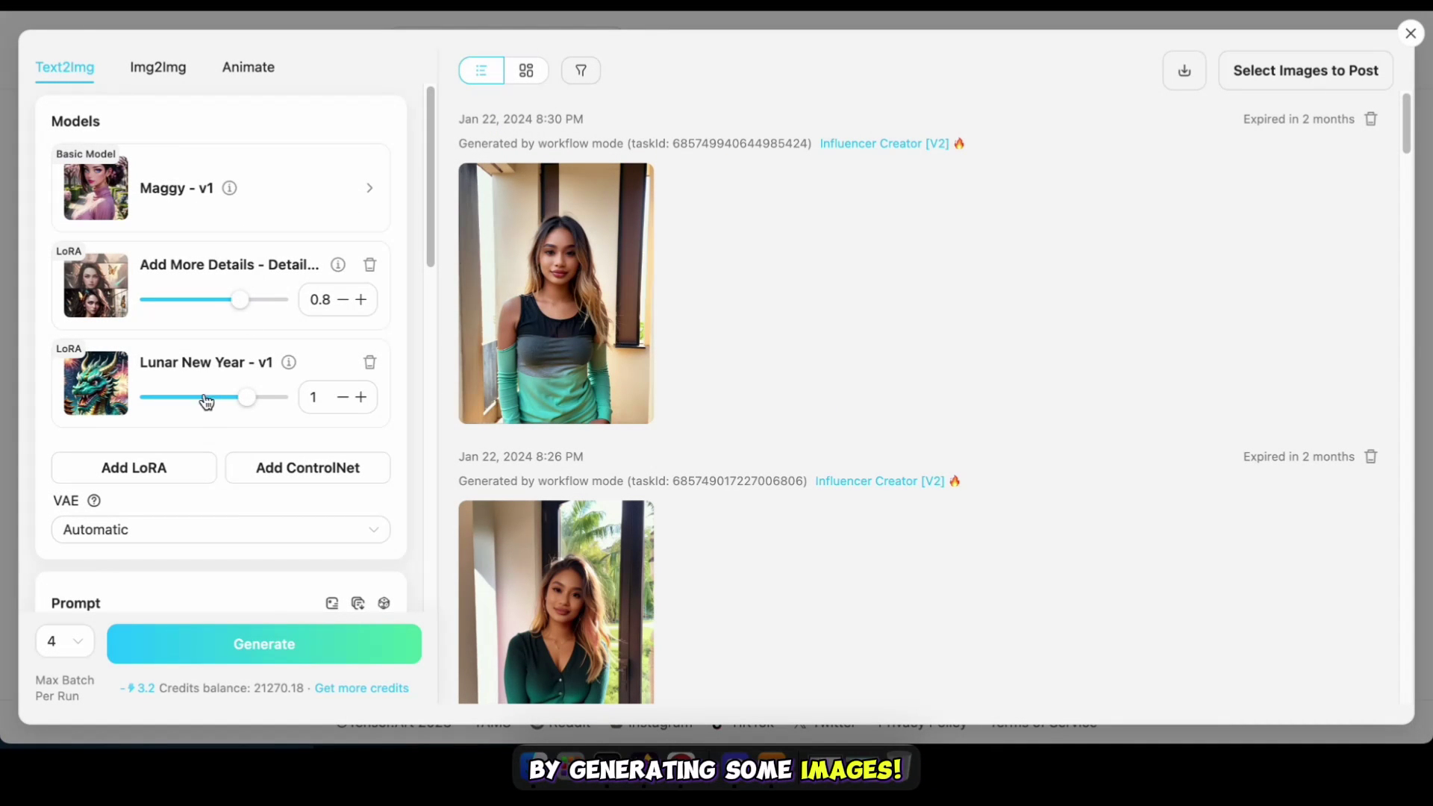
pyautogui.scroll(-3, 203, 400)
pyautogui.doubleClick(315, 501)
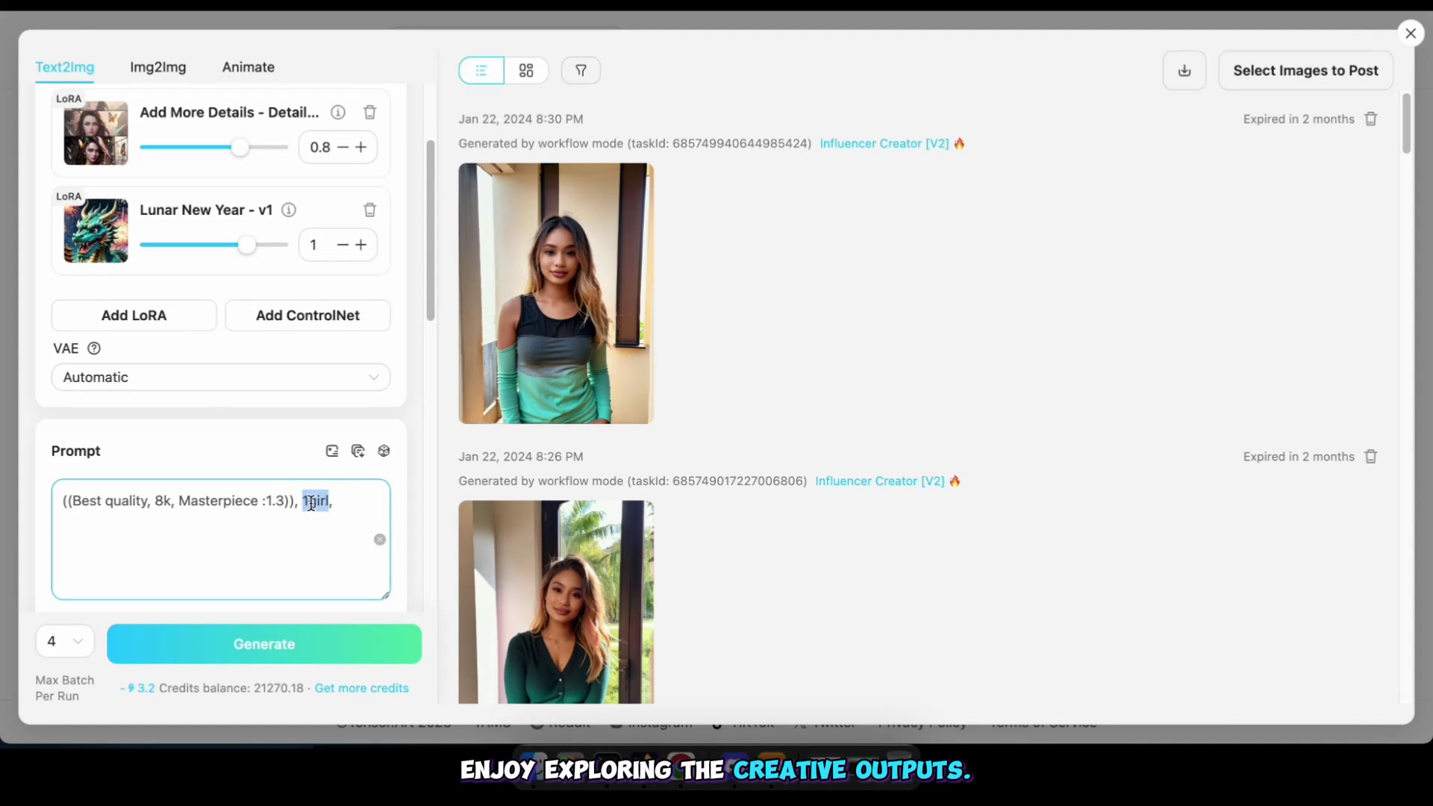
pyautogui.write('dragon')
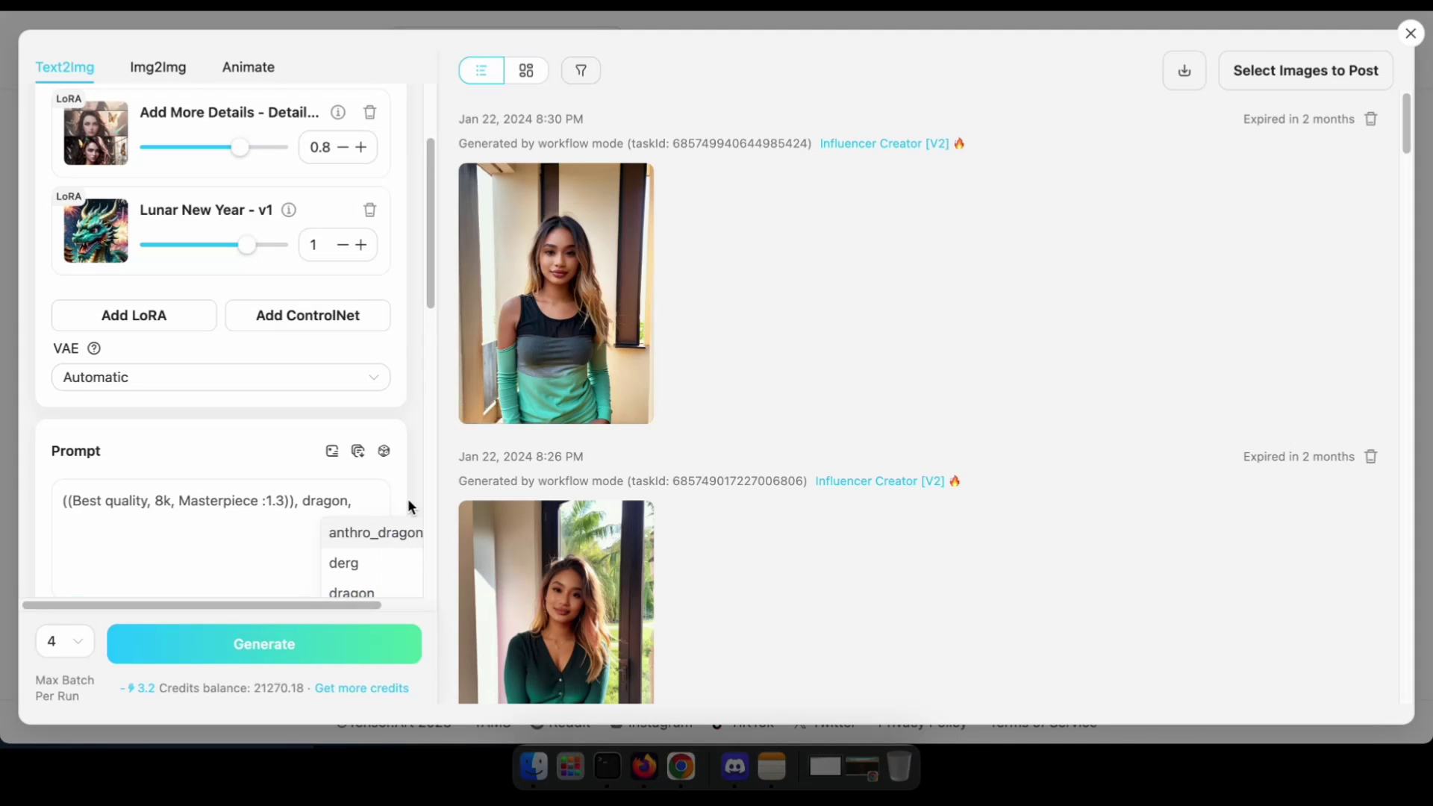
pyautogui.click(369, 500)
pyautogui.write('lunar')
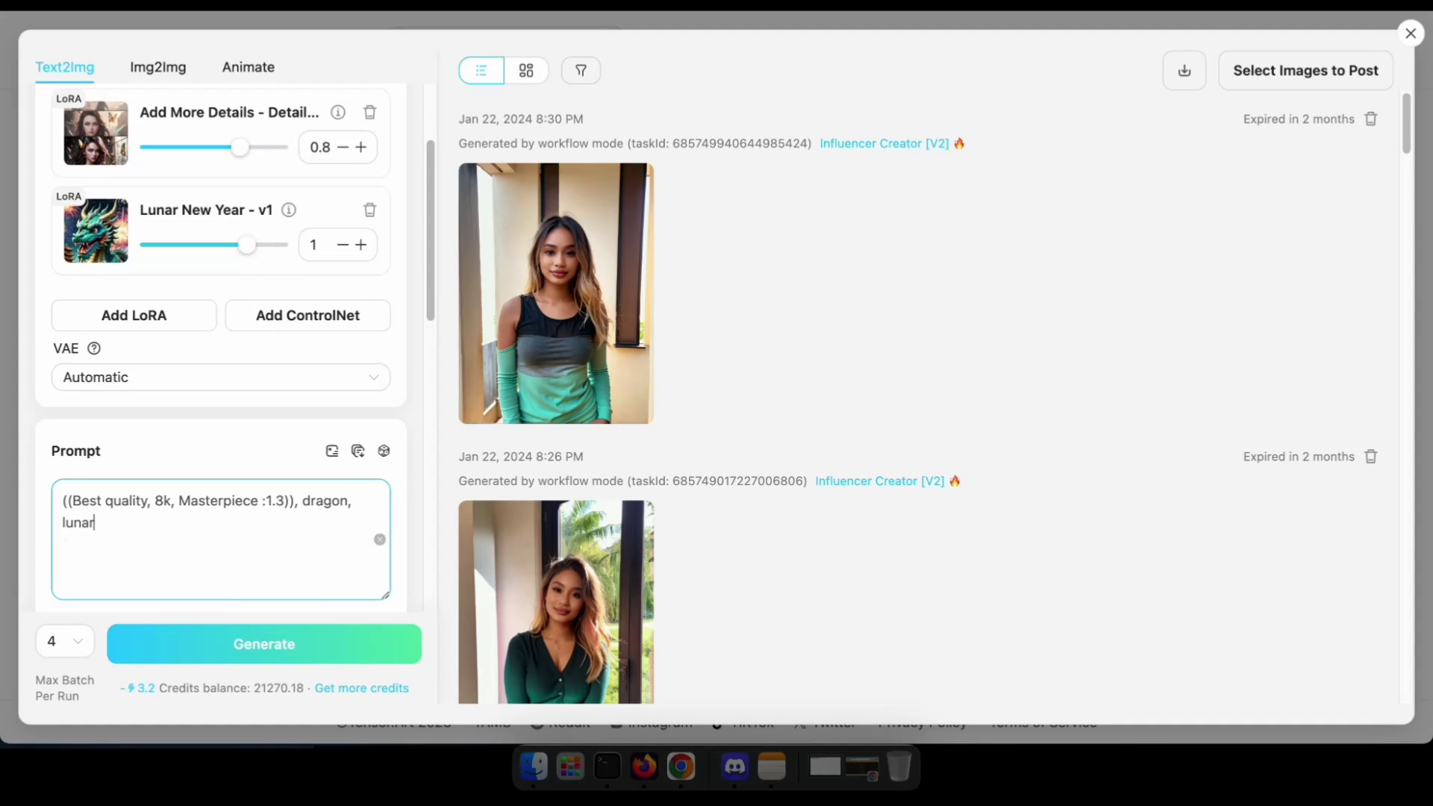
pyautogui.write(', new year')
pyautogui.scroll(-5, 203, 487)
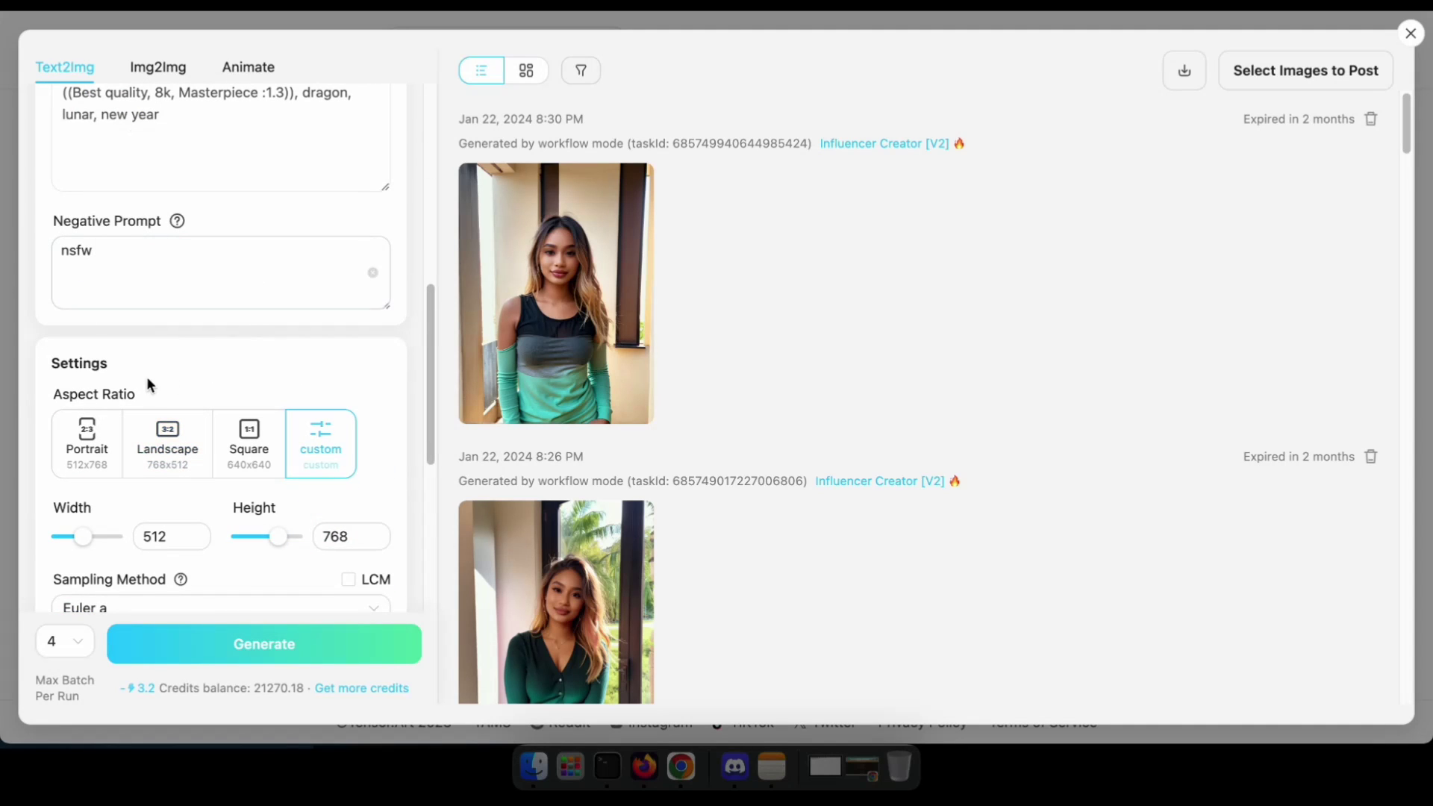
pyautogui.scroll(-2, 147, 383)
pyautogui.scroll(-1, 165, 360)
pyautogui.scroll(-1, 202, 467)
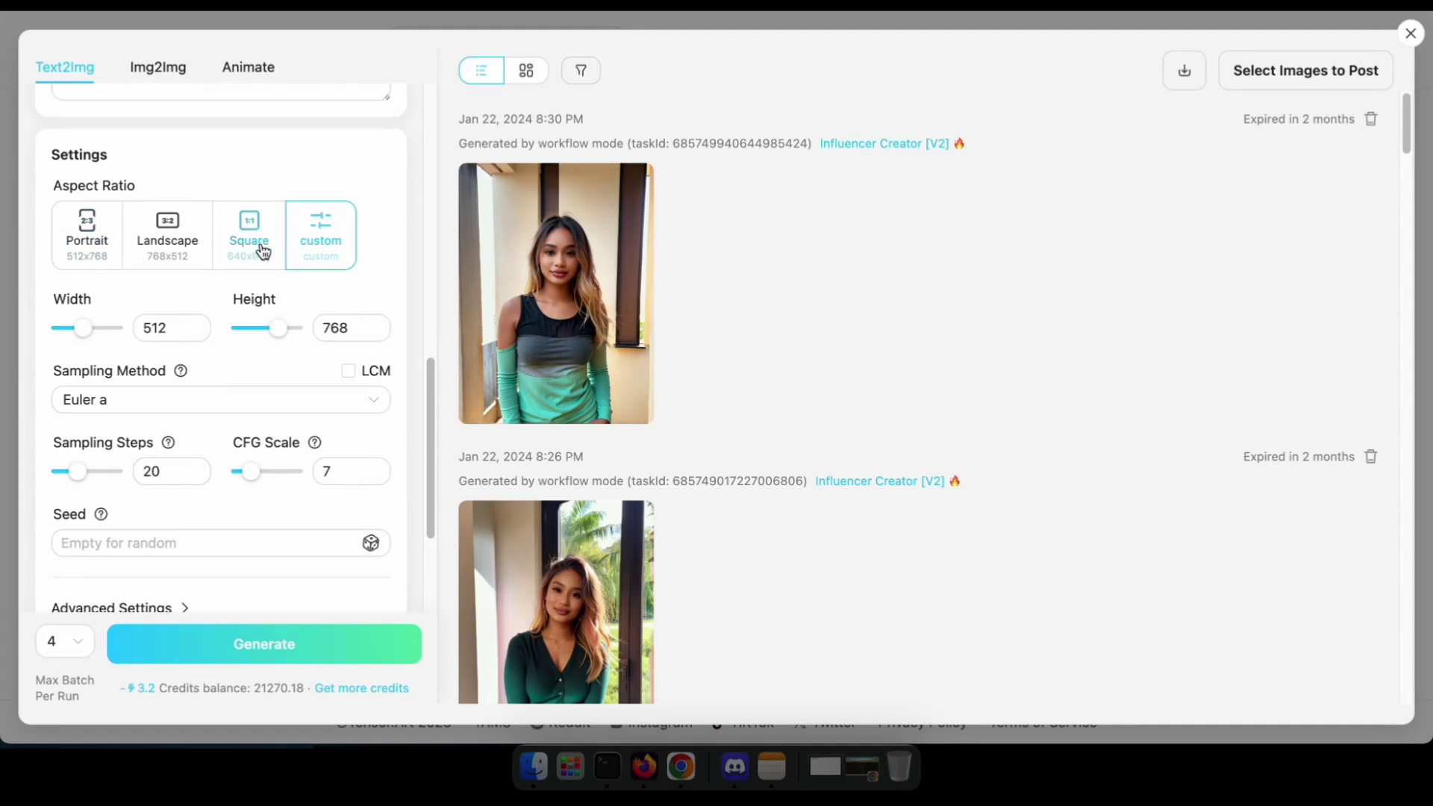
pyautogui.scroll(-3, 261, 246)
pyautogui.scroll(10, 161, 465)
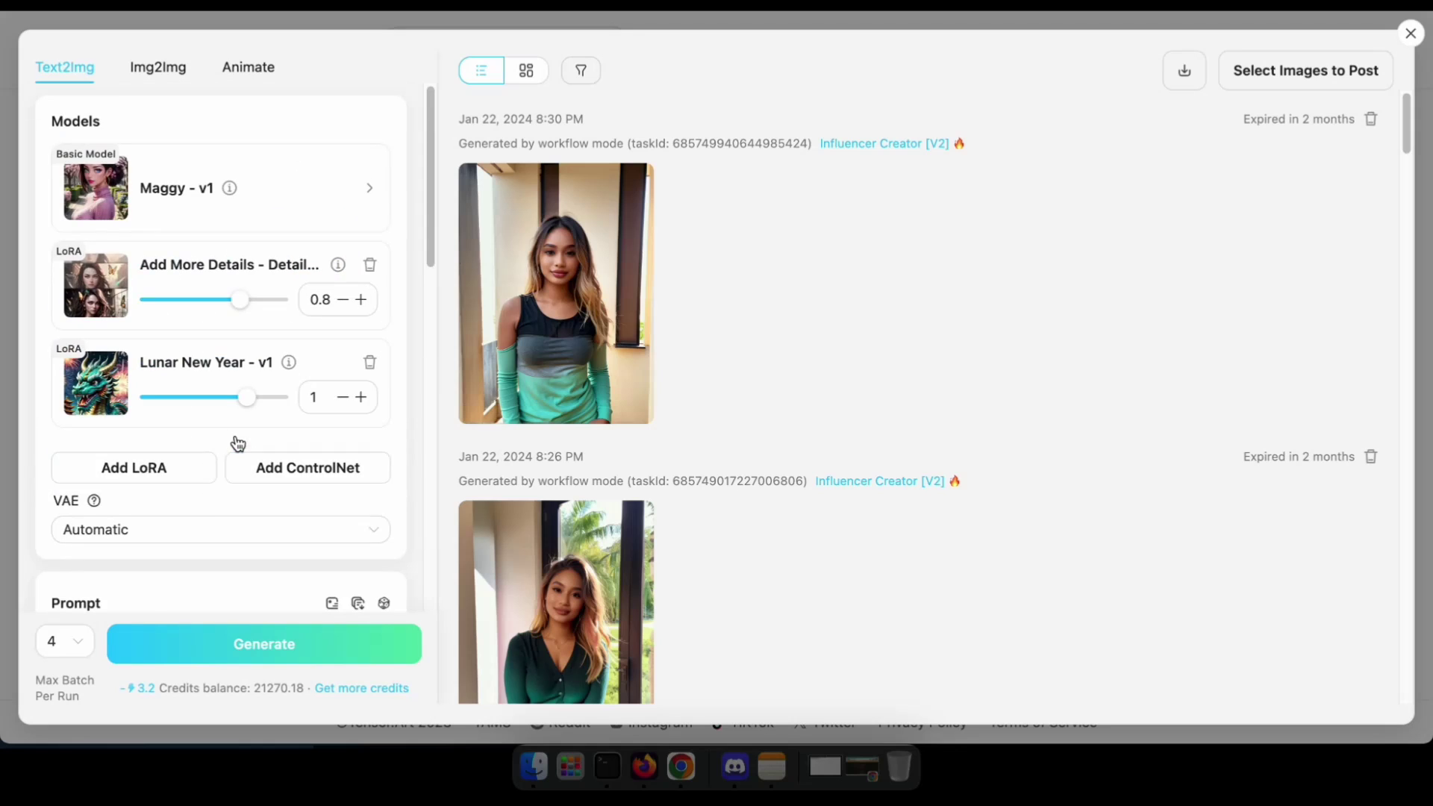
pyautogui.click(273, 646)
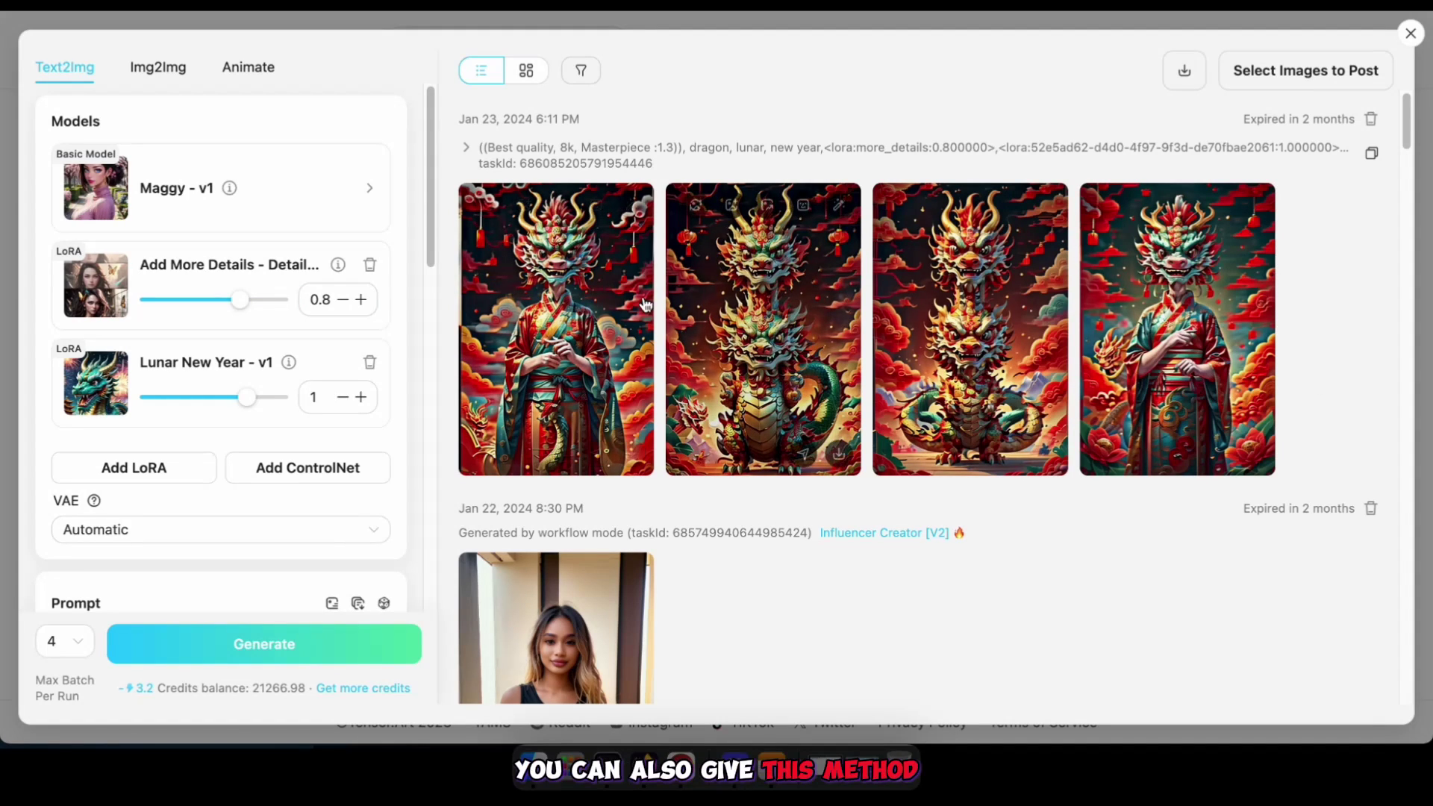
pyautogui.moveTo(1177, 330)
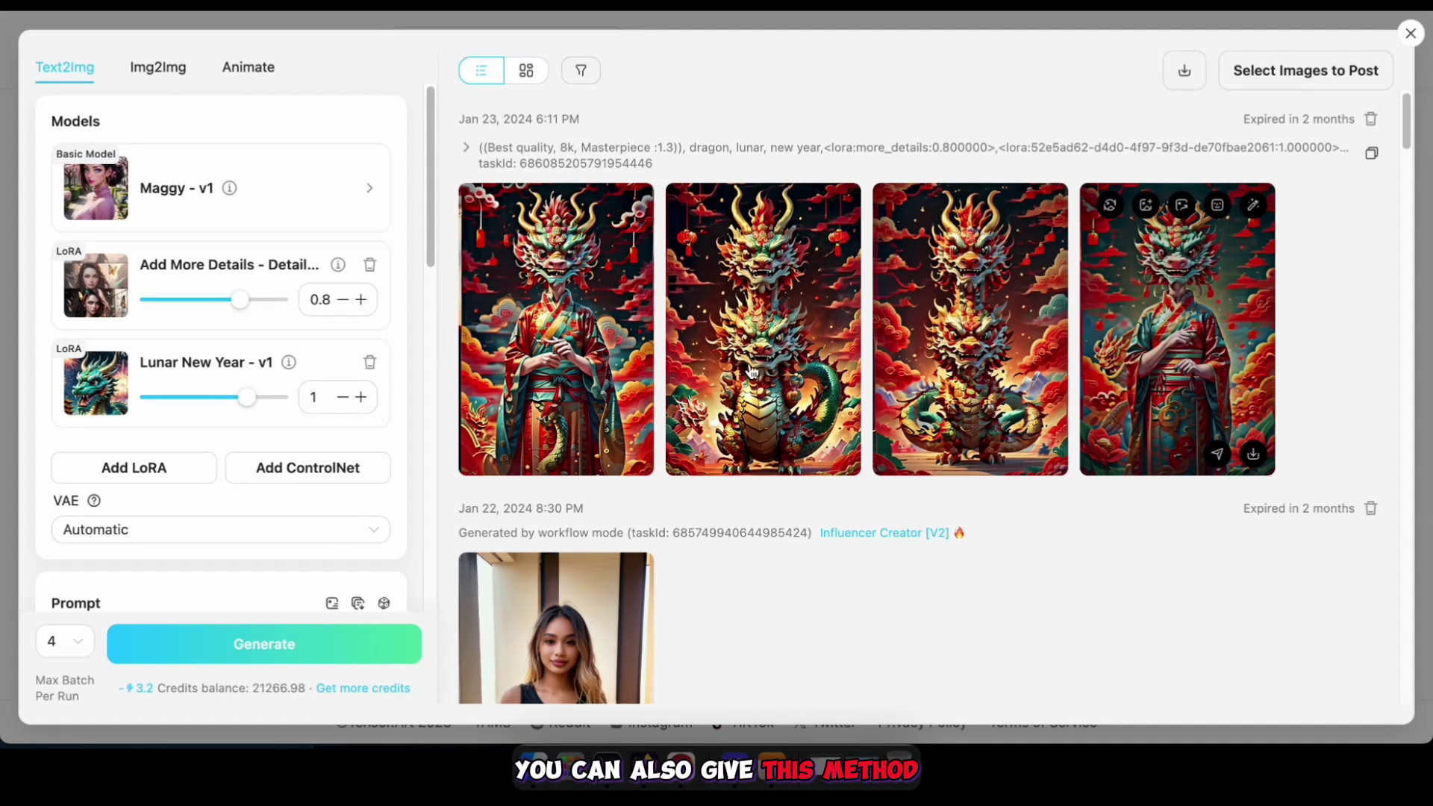
pyautogui.scroll(-4, 268, 479)
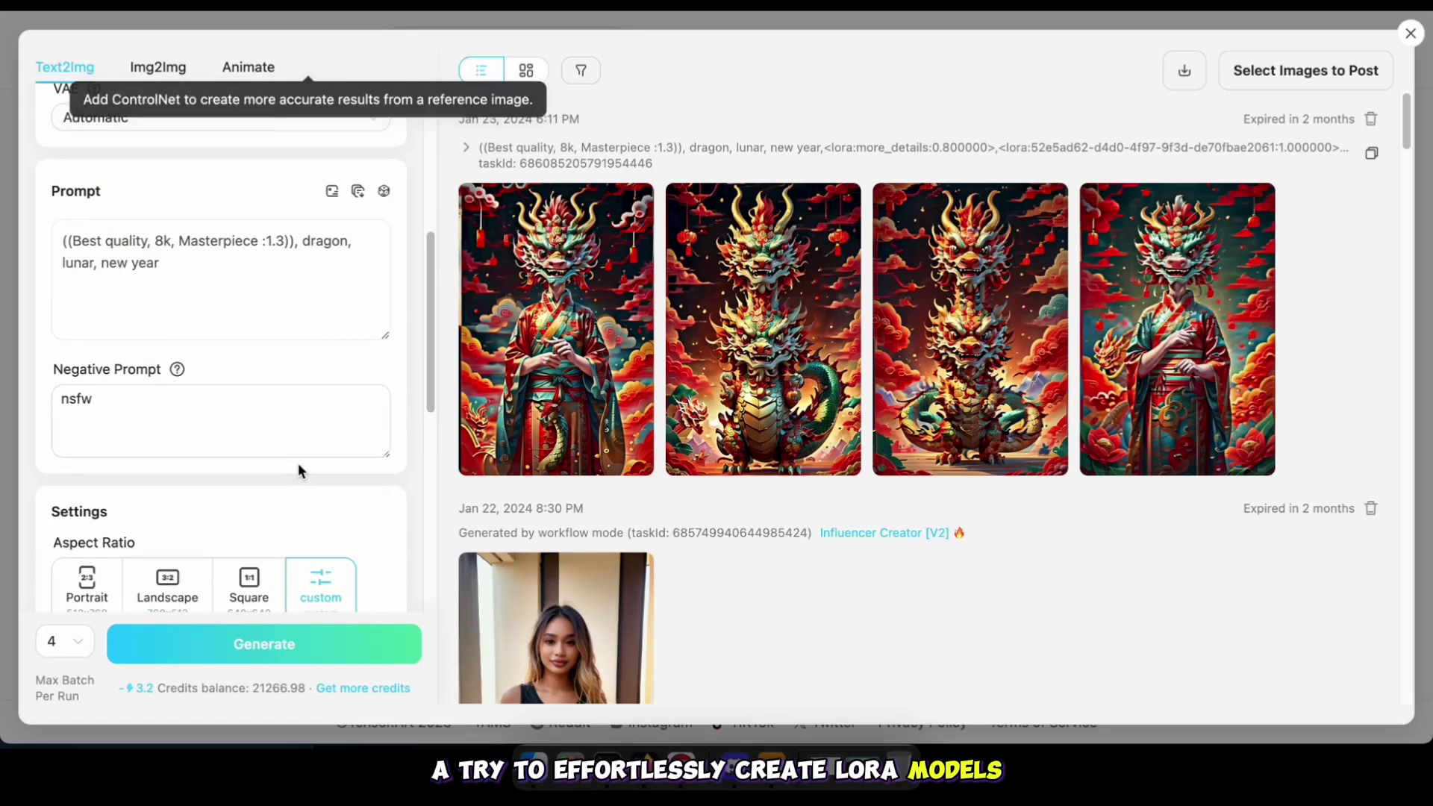
pyautogui.scroll(4, 298, 472)
pyautogui.moveTo(978, 283)
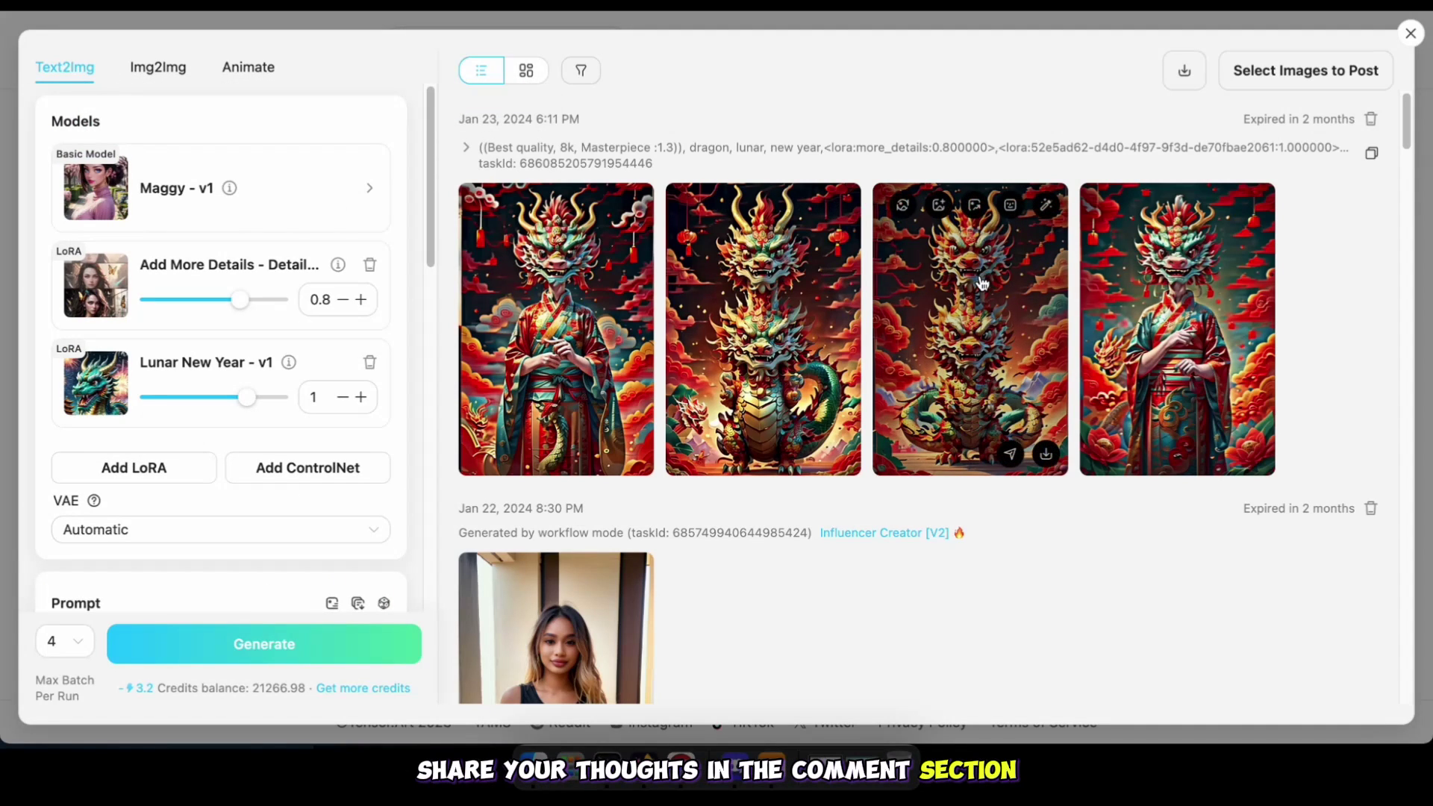